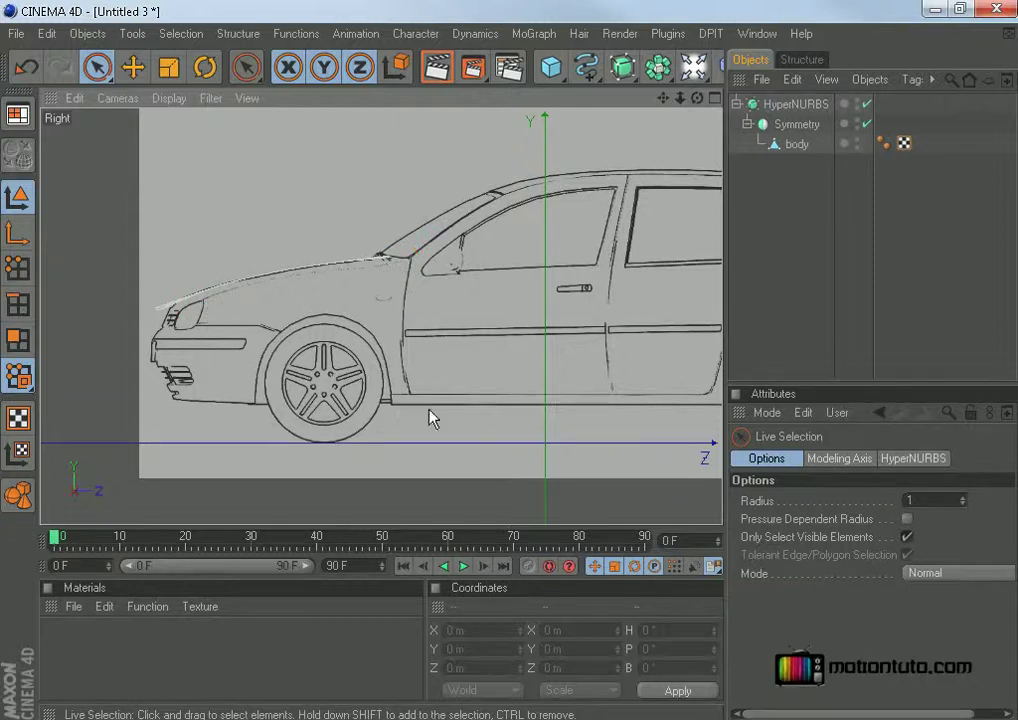
Disable the HyperNURBS and hide the Symmetry object so the car body no longer covers the side blueprint.
{"action": "scroll", "coordinate": [425, 335], "scroll_direction": "up", "scroll_amount": 3}
{"action": "scroll", "coordinate": [423, 335], "scroll_direction": "up", "scroll_amount": 2}
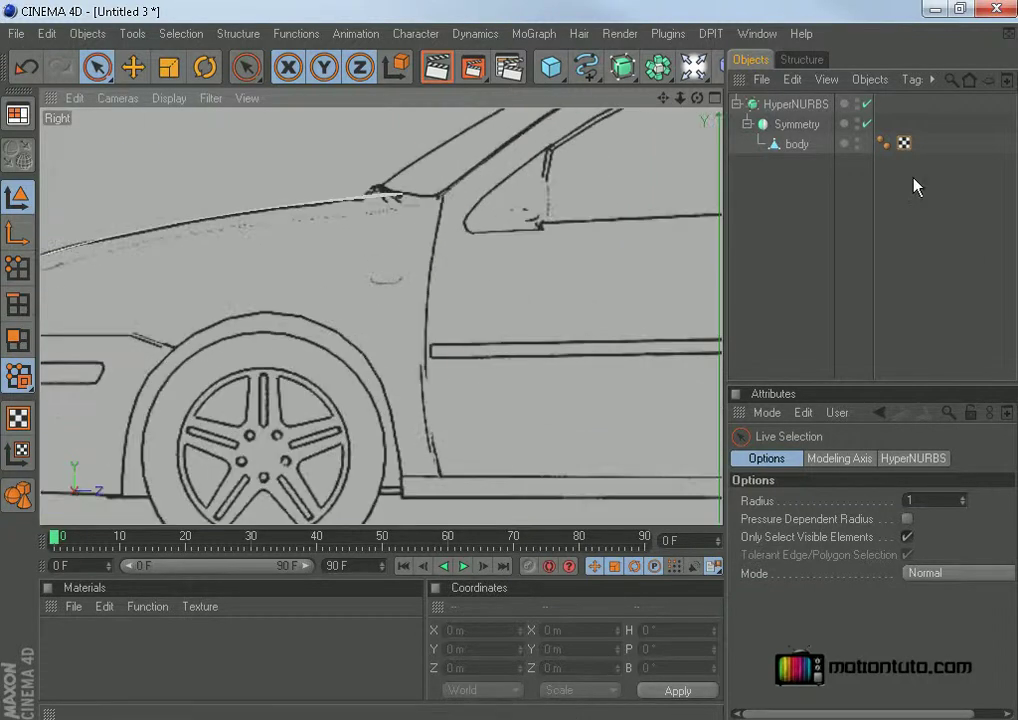
{"action": "left_click", "coordinate": [866, 104]}
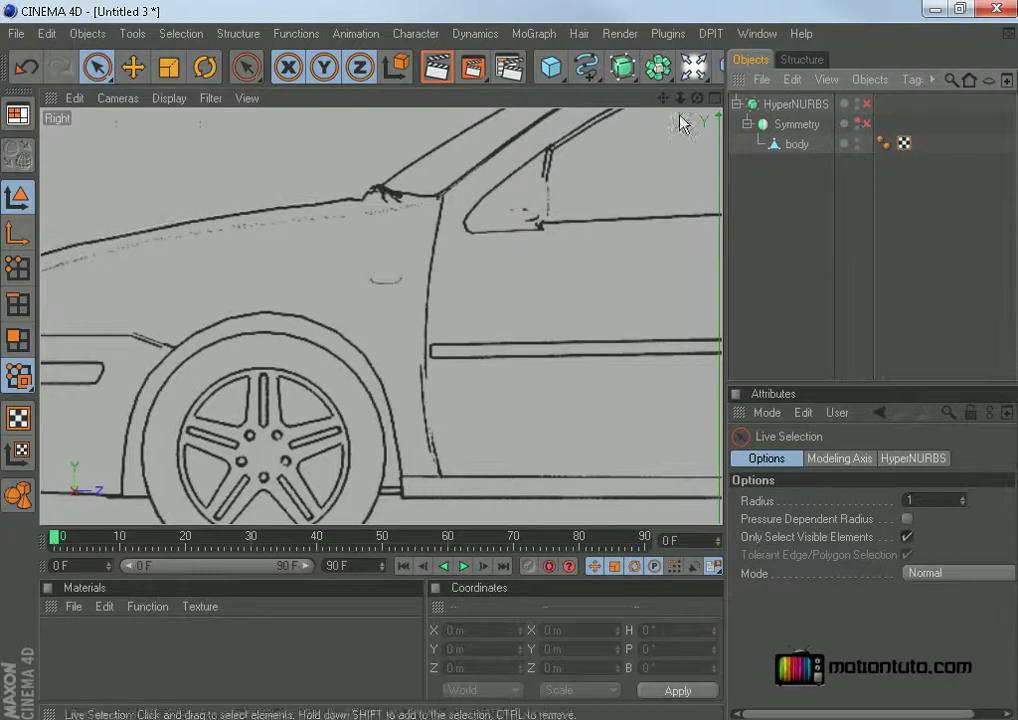
Trace the front wheel arch on the side blueprint with a cubic spline, from its front lower end to its rear lower end.
{"action": "left_click_drag", "start_coordinate": [664, 98], "coordinate": [812, 53]}
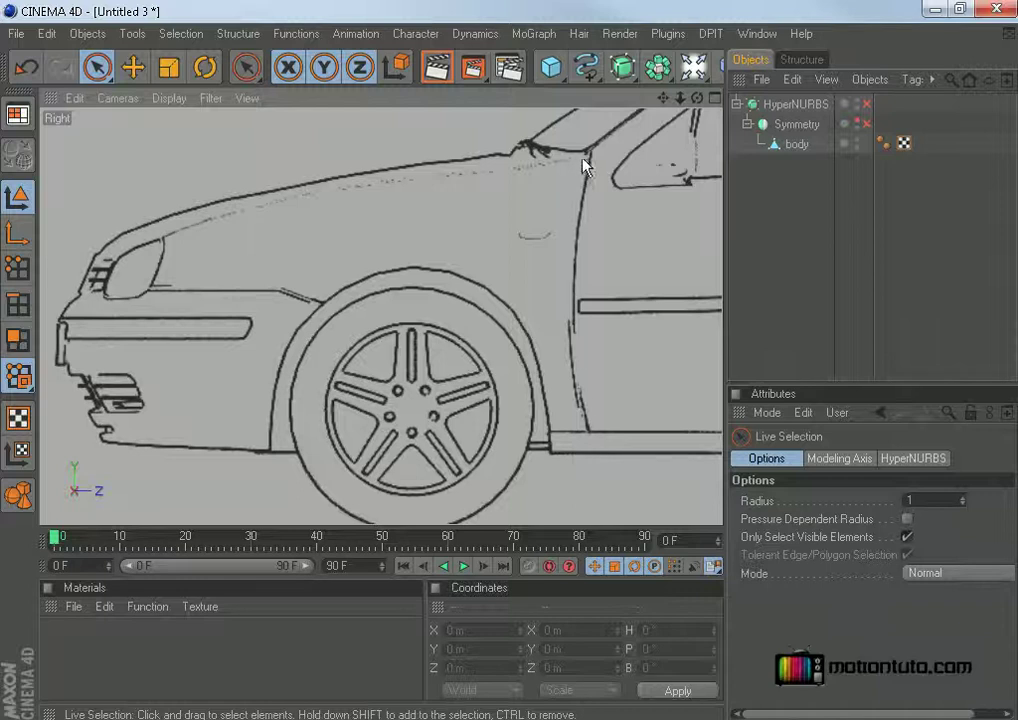
{"action": "left_click", "coordinate": [589, 70]}
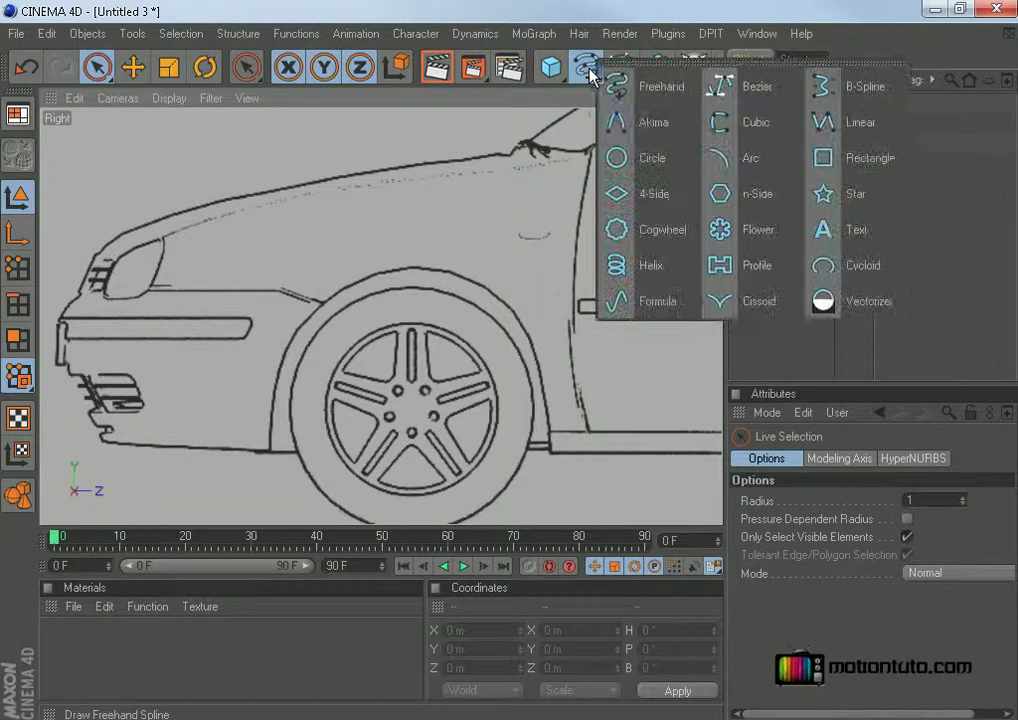
{"action": "left_click", "coordinate": [719, 122]}
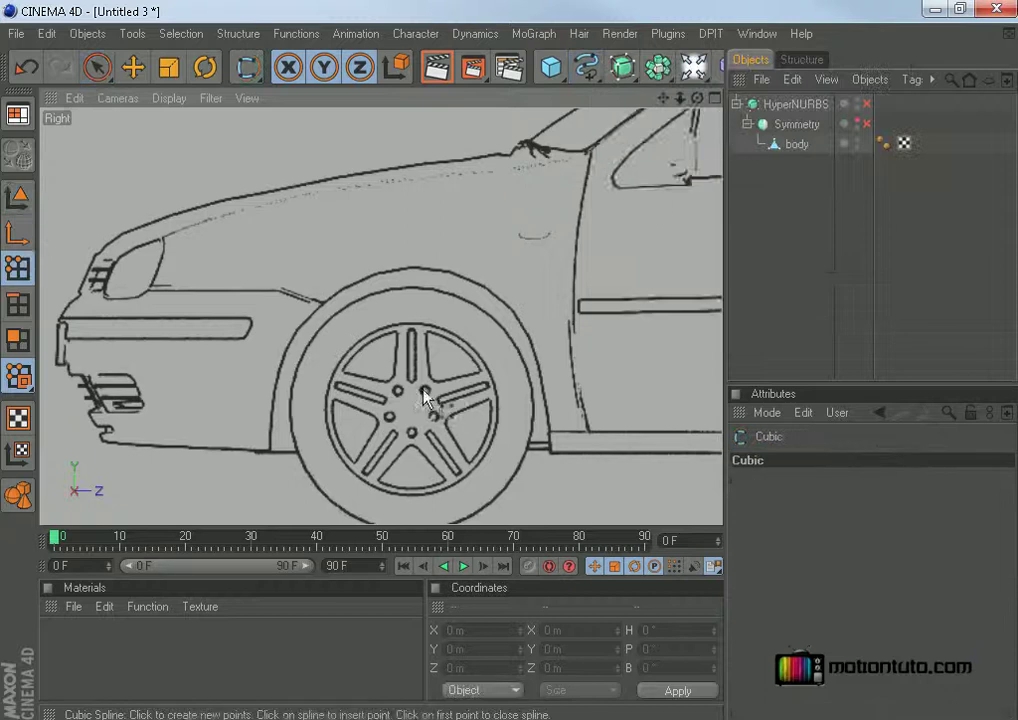
{"action": "scroll", "coordinate": [424, 398], "scroll_direction": "up", "scroll_amount": 5}
{"action": "left_click_drag", "start_coordinate": [663, 98], "coordinate": [728, 0]}
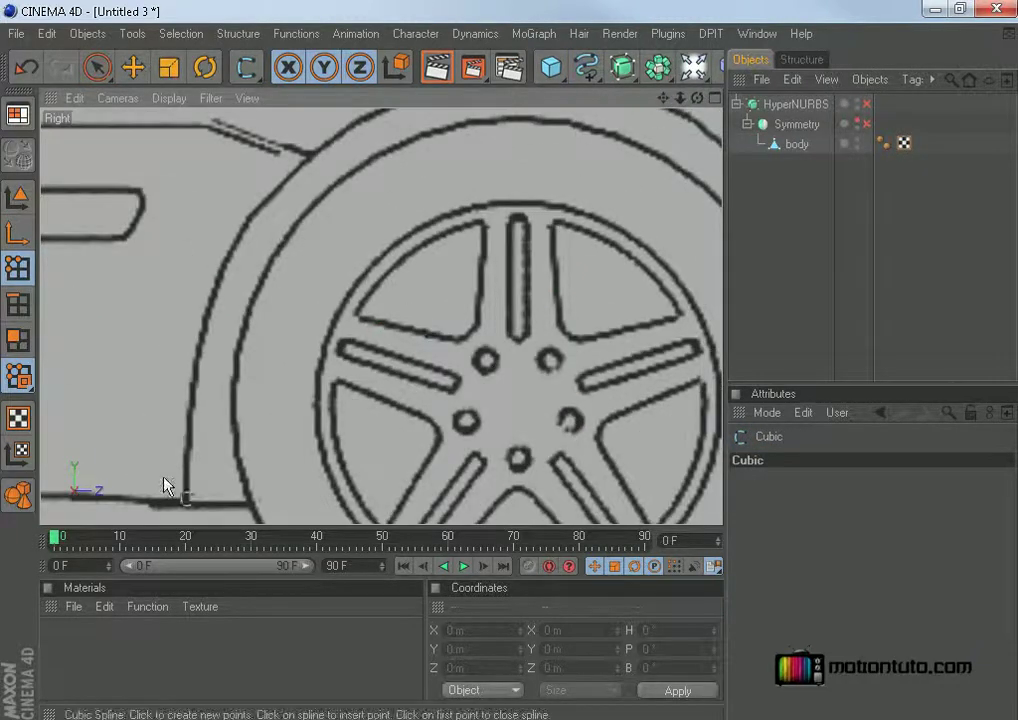
{"action": "left_click", "coordinate": [186, 504]}
{"action": "scroll", "coordinate": [197, 408], "scroll_direction": "up", "scroll_amount": 3}
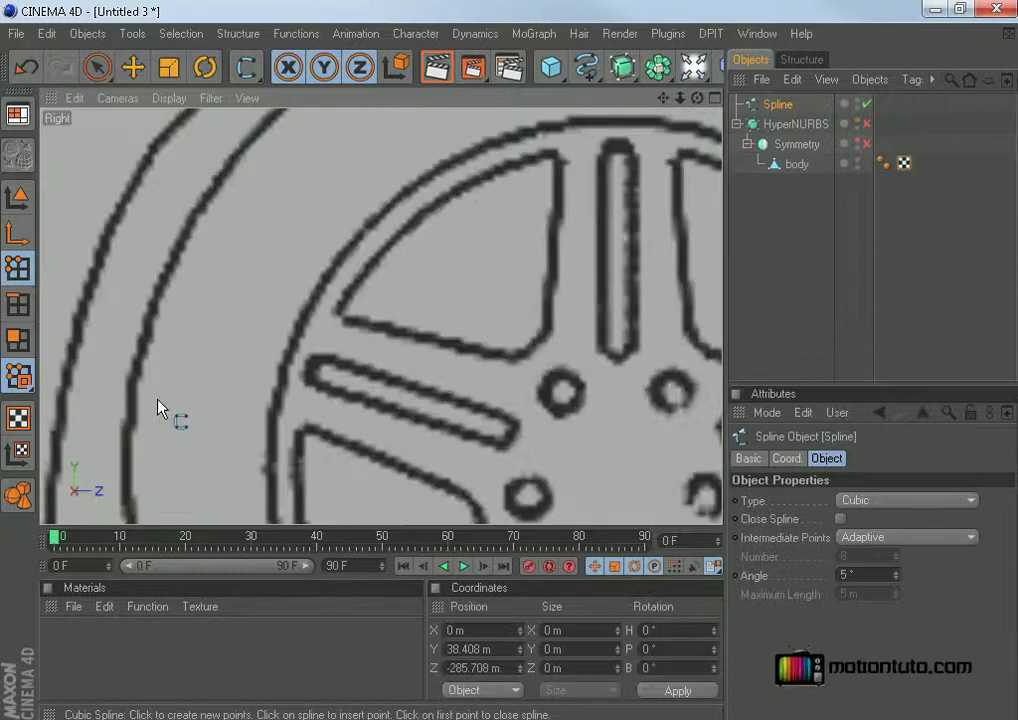
{"action": "left_click_drag", "start_coordinate": [665, 98], "coordinate": [855, 0]}
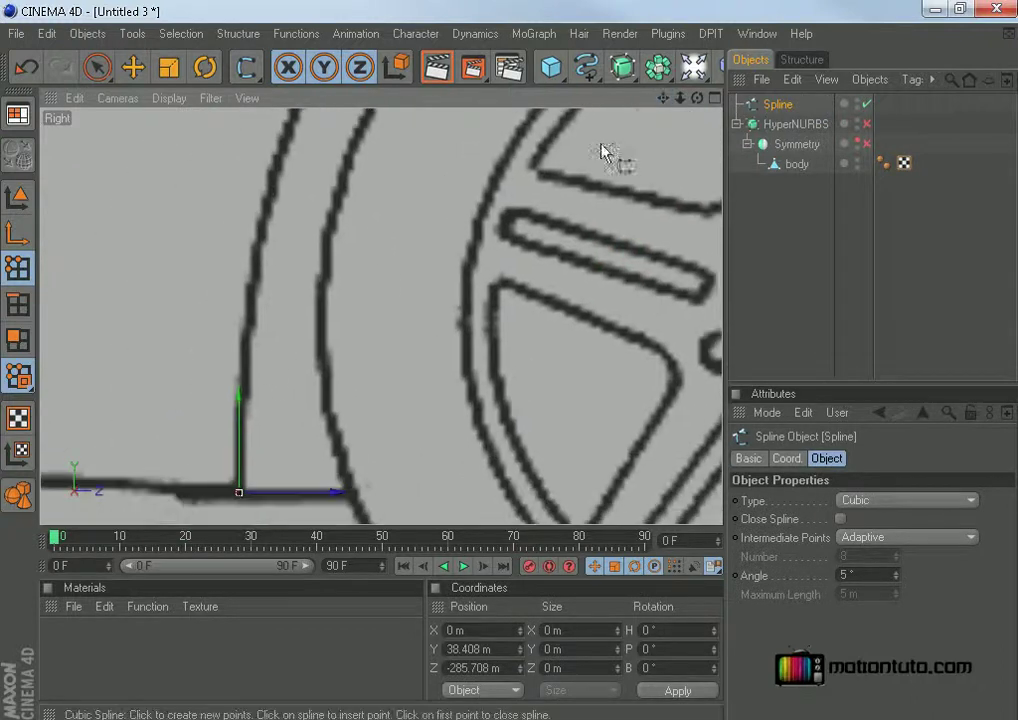
{"action": "left_click", "coordinate": [246, 371]}
{"action": "left_click", "coordinate": [261, 241]}
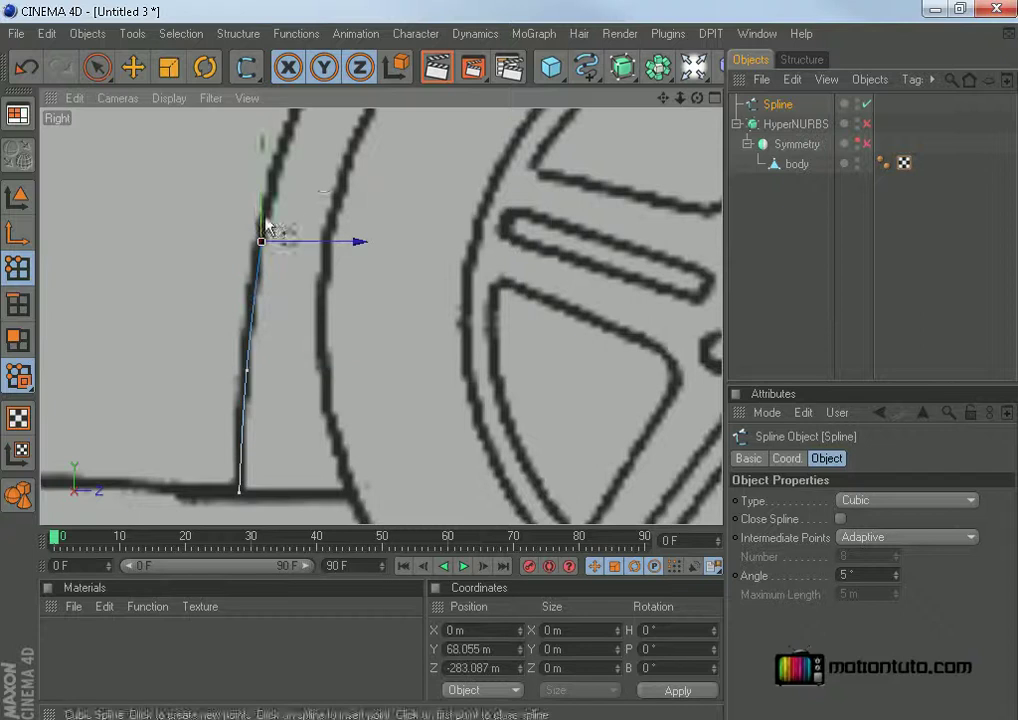
{"action": "left_click", "coordinate": [290, 129]}
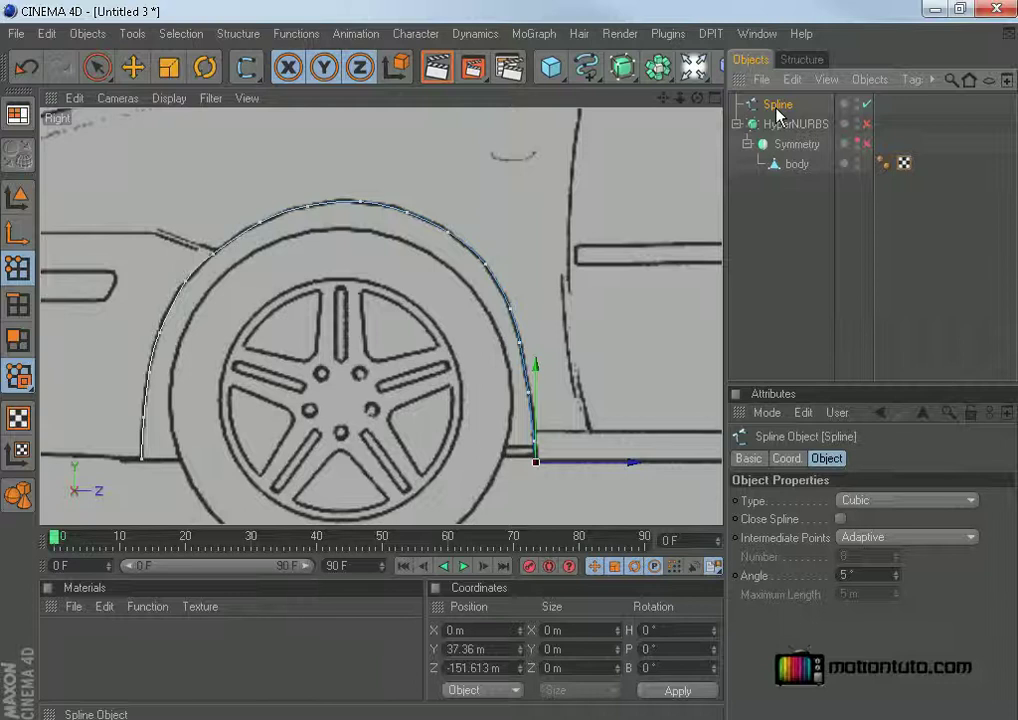
Duplicate the wheel arch spline and scale all points of the copy up to about 100.6 m in Y and 152.2 m in Z.
{"action": "key", "text": "ctrl+c"}
{"action": "key", "text": "ctrl+v"}
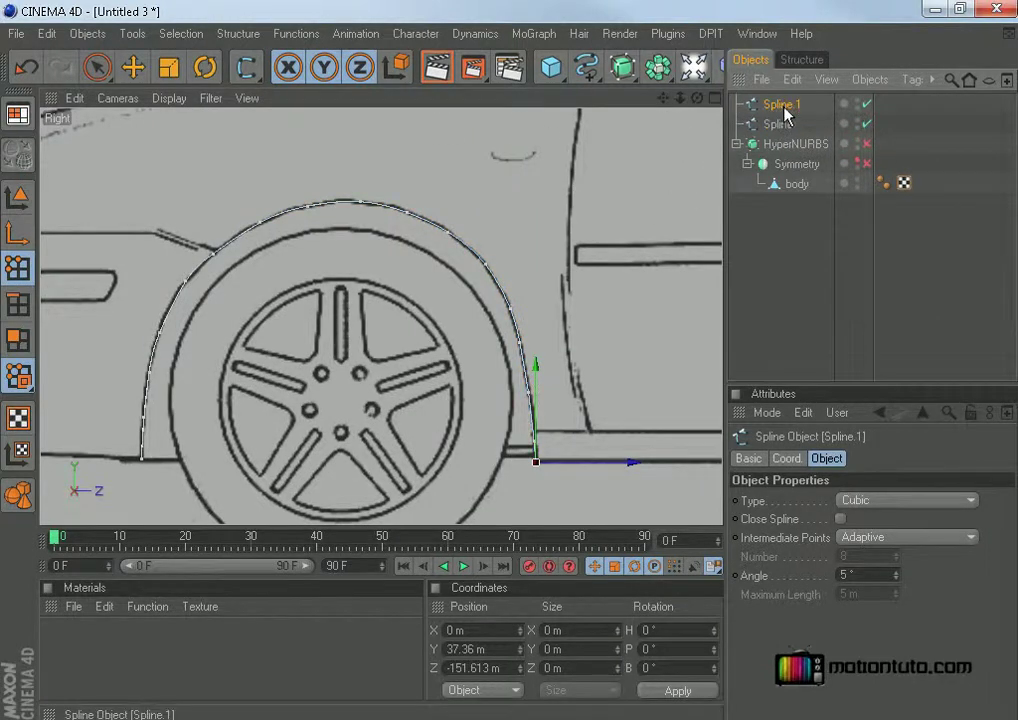
{"action": "left_click", "coordinate": [168, 72]}
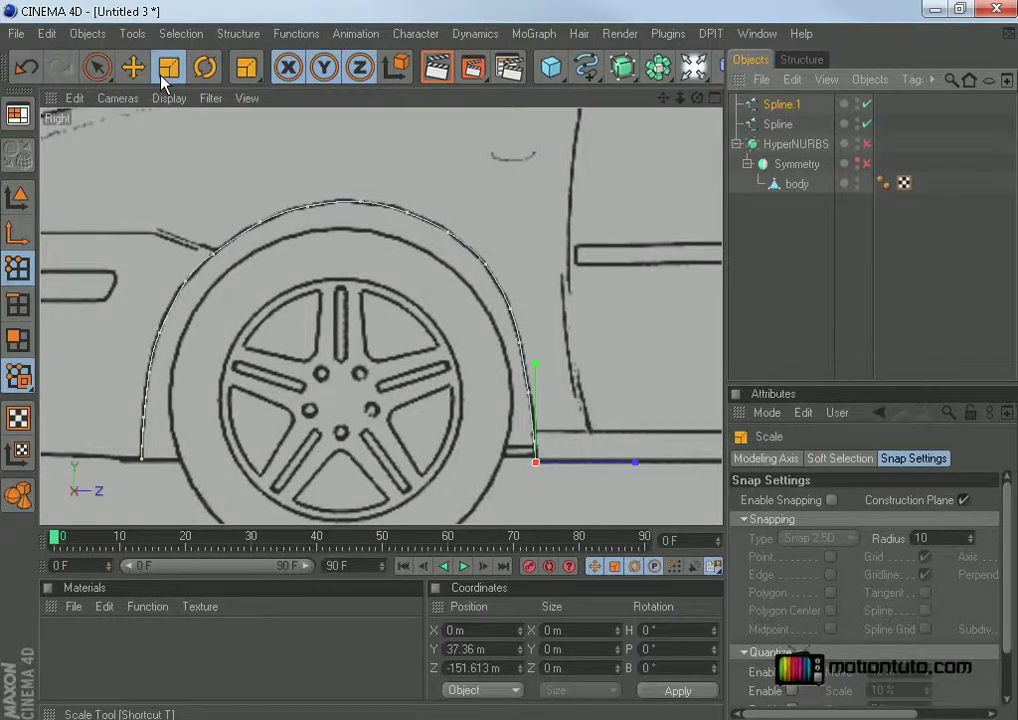
{"action": "key", "text": "ctrl+a"}
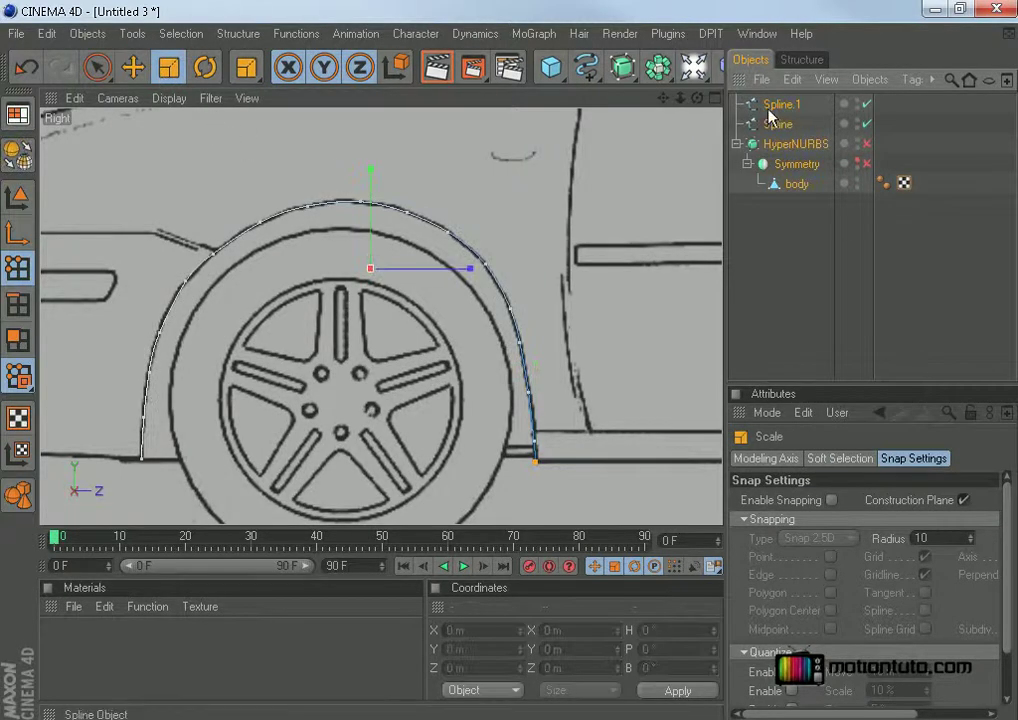
{"action": "left_click", "coordinate": [800, 105]}
{"action": "key", "text": "ctrl+a"}
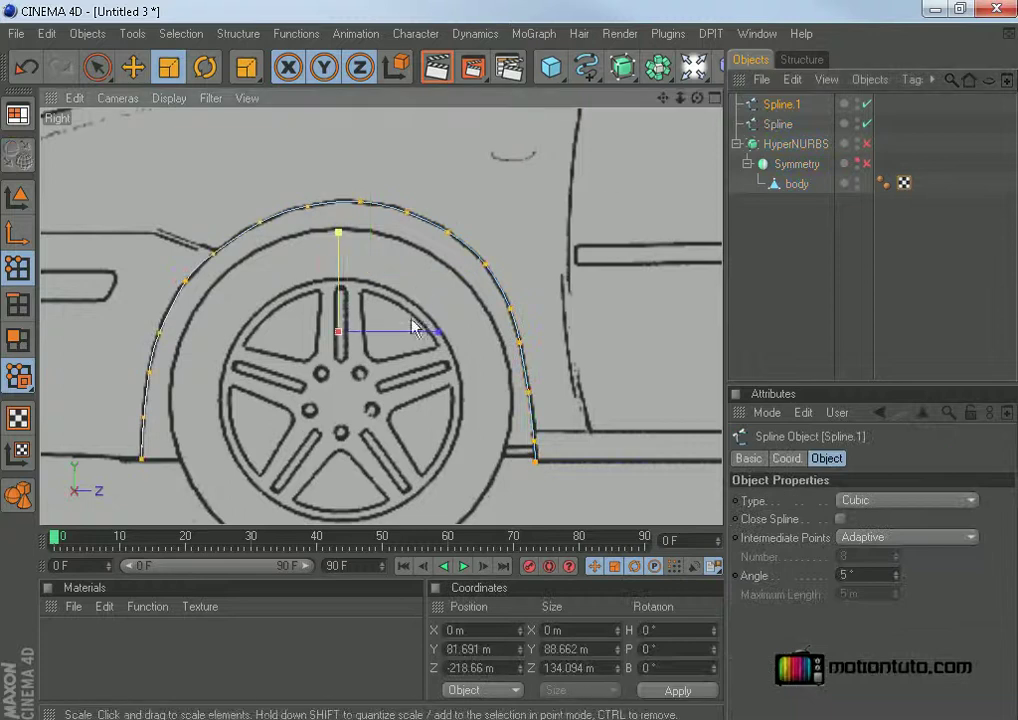
{"action": "left_click_drag", "start_coordinate": [511, 359], "coordinate": [535, 359]}
{"action": "mouse_move", "coordinate": [450, 514]}
{"action": "left_mouse_down"}
{"action": "mouse_move", "coordinate": [452, 531]}
{"action": "mouse_move", "coordinate": [455, 515]}
{"action": "left_mouse_up"}
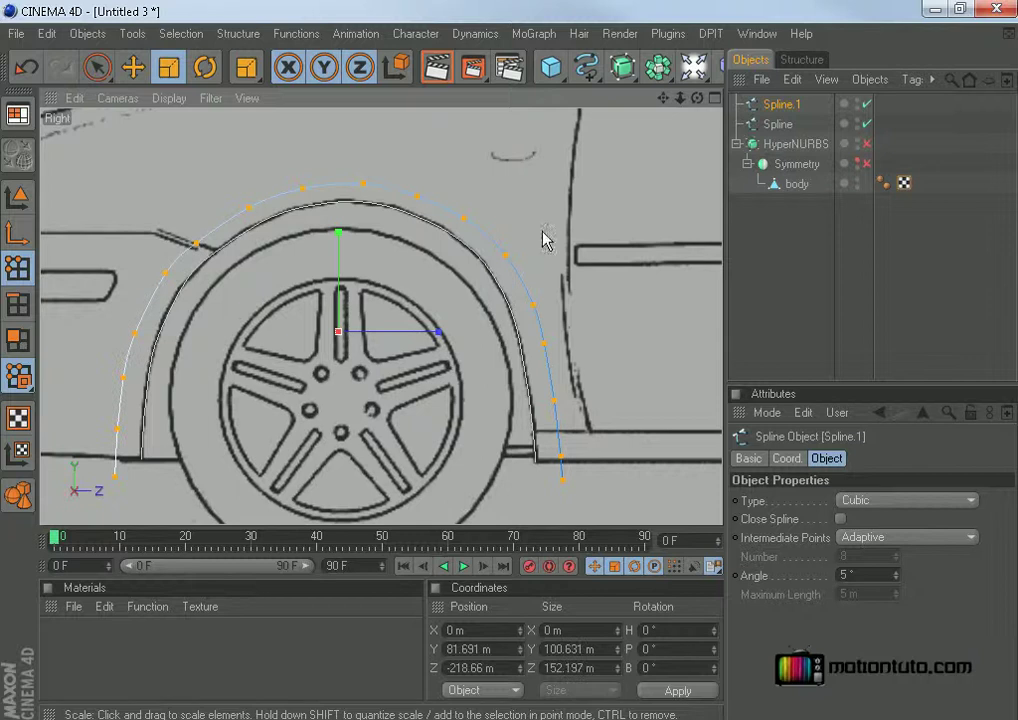
Raise the outer spline's front end point to about Y 38 m and delete its rear end point below the sill.
{"action": "left_click", "coordinate": [130, 66]}
{"action": "left_click", "coordinate": [116, 479]}
{"action": "left_click_drag", "start_coordinate": [117, 473], "coordinate": [117, 457]}
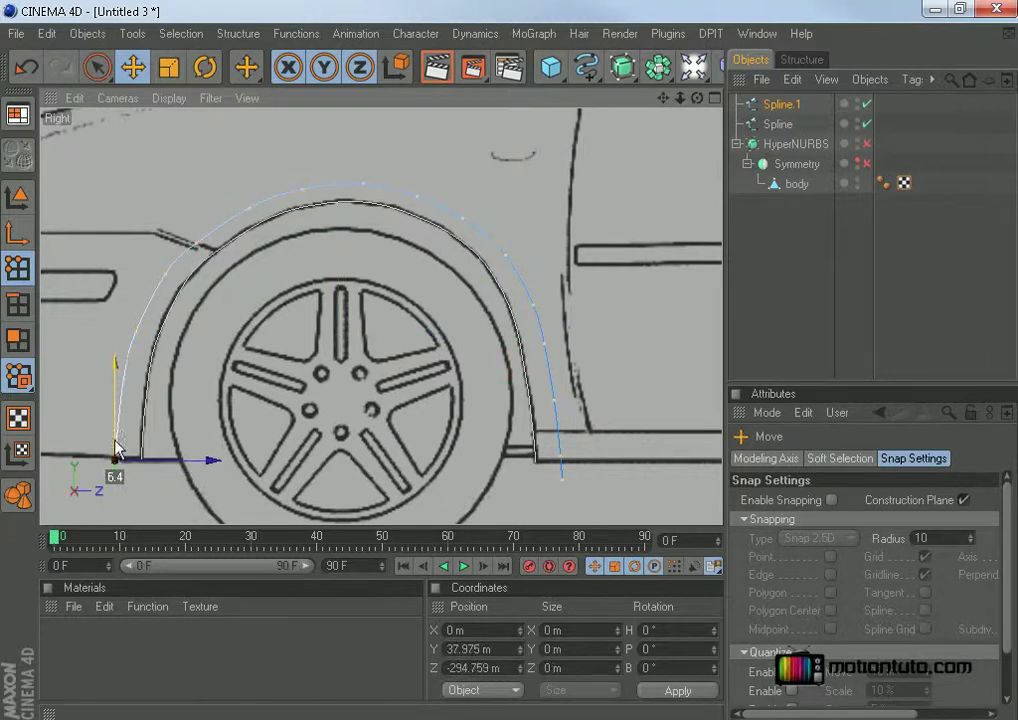
{"action": "left_click", "coordinate": [561, 481]}
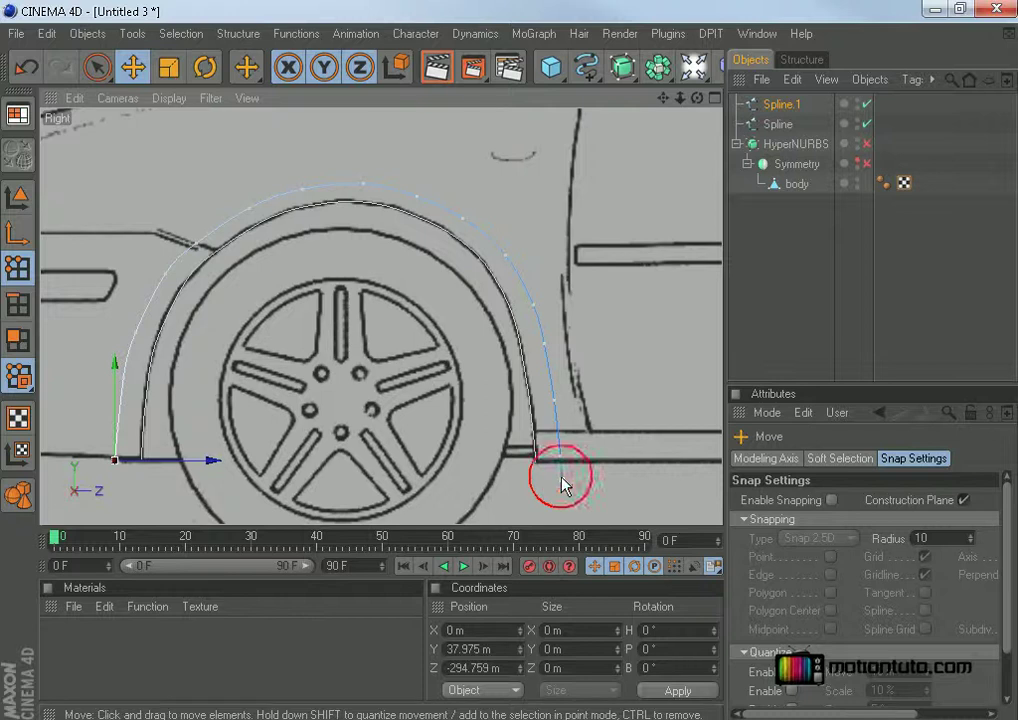
{"action": "key", "text": "Delete"}
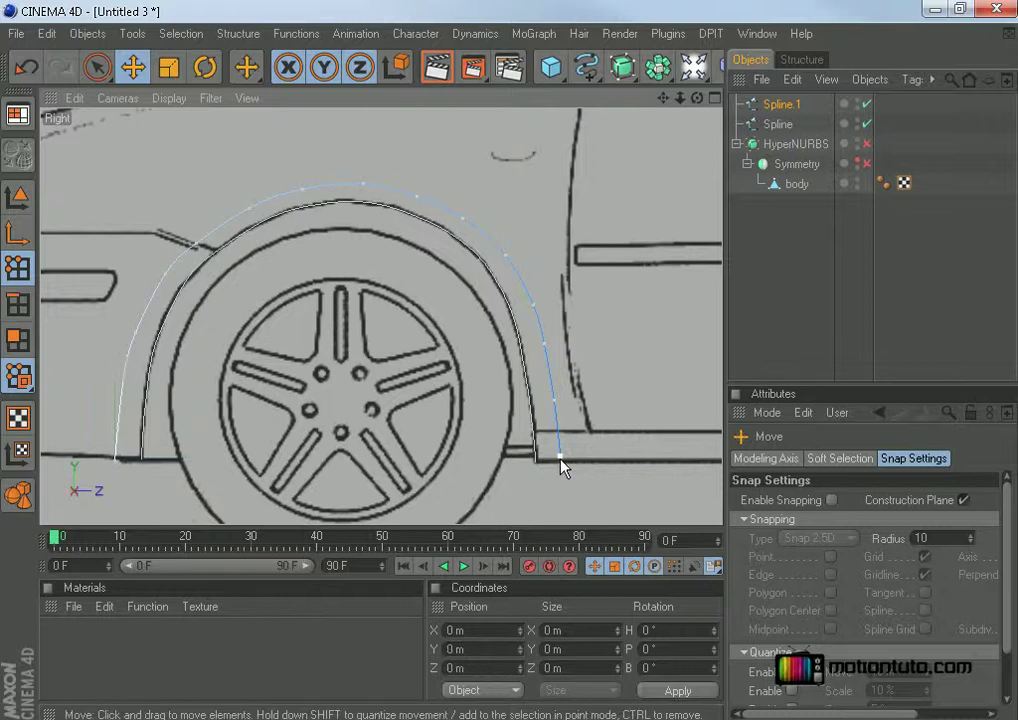
{"action": "left_click_drag", "start_coordinate": [560, 458], "coordinate": [560, 456]}
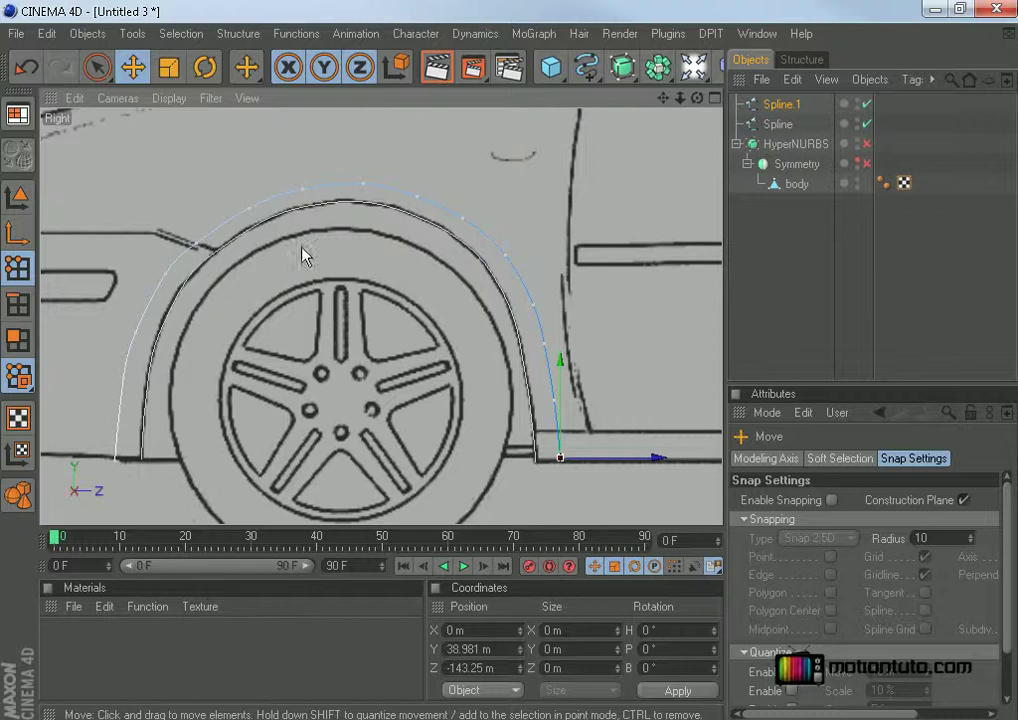
Move all points of the outer arch spline along X to about -11.7 m in the perspective view.
{"action": "left_click", "coordinate": [712, 101]}
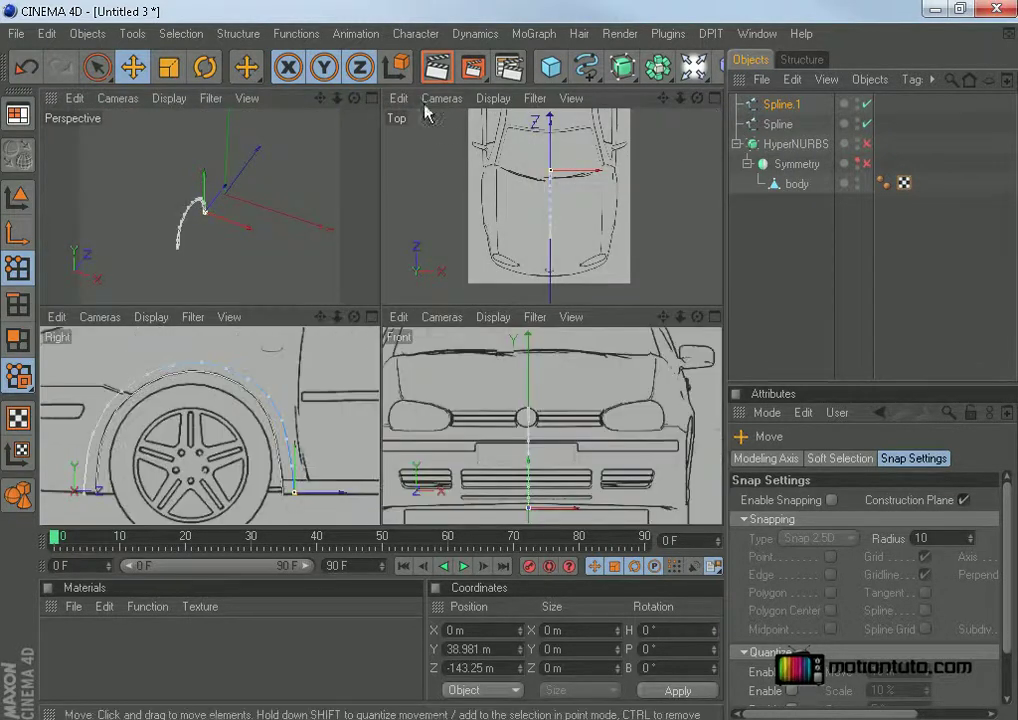
{"action": "left_click", "coordinate": [373, 104]}
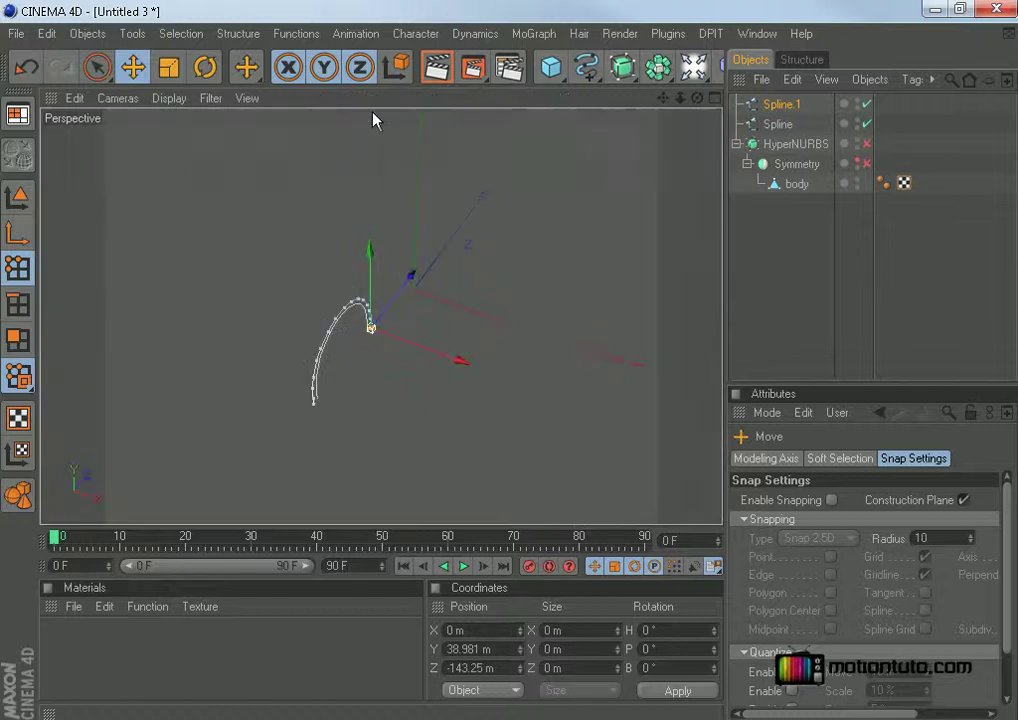
{"action": "key", "text": "ctrl+a"}
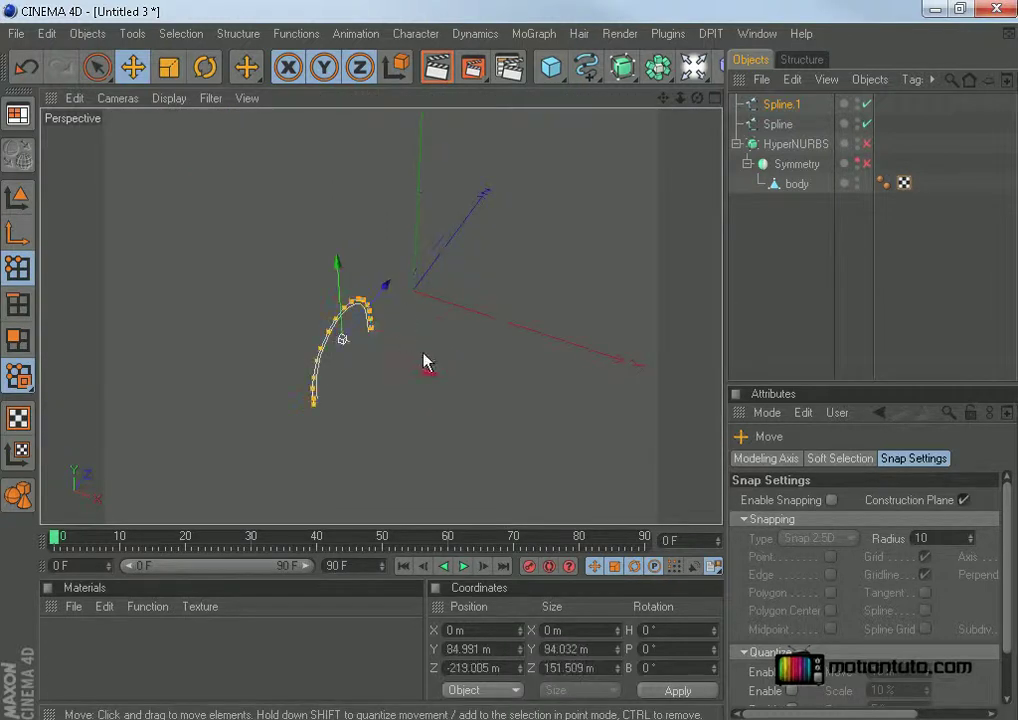
{"action": "left_click_drag", "start_coordinate": [429, 372], "coordinate": [432, 380]}
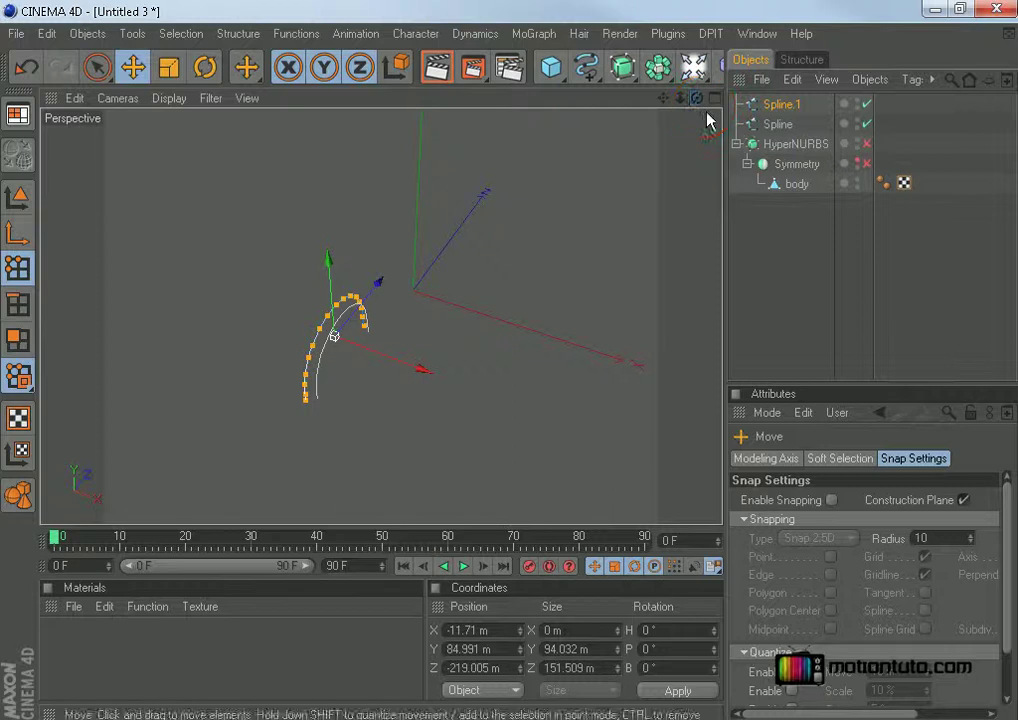
Create a Loft NURBS between the two wheel arch splines and select it.
{"action": "mouse_move", "coordinate": [697, 97]}
{"action": "left_mouse_down"}
{"action": "mouse_move", "coordinate": [700, 105]}
{"action": "mouse_move", "coordinate": [660, 100]}
{"action": "mouse_move", "coordinate": [682, 100]}
{"action": "left_mouse_up"}
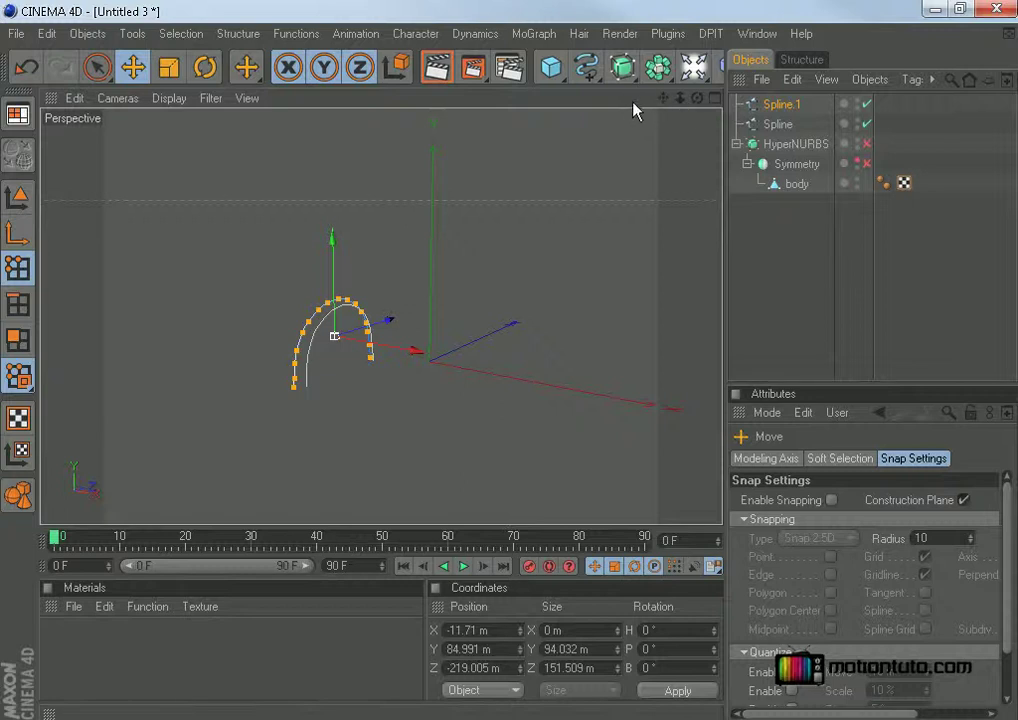
{"action": "left_click_drag", "start_coordinate": [625, 75], "coordinate": [778, 108]}
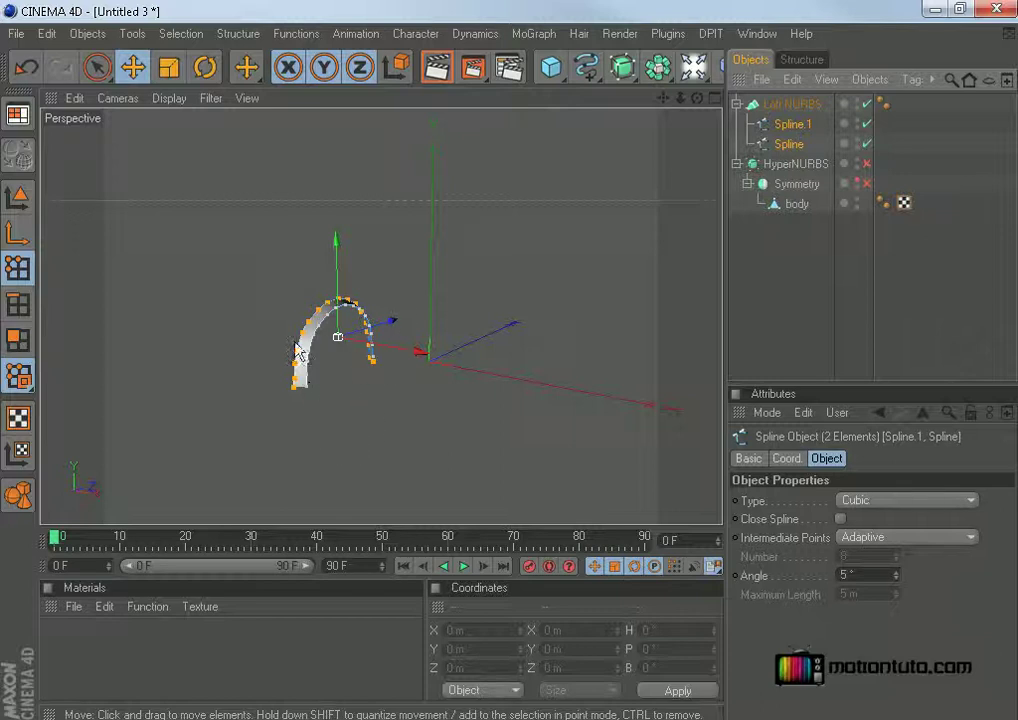
{"action": "left_click", "coordinate": [769, 104]}
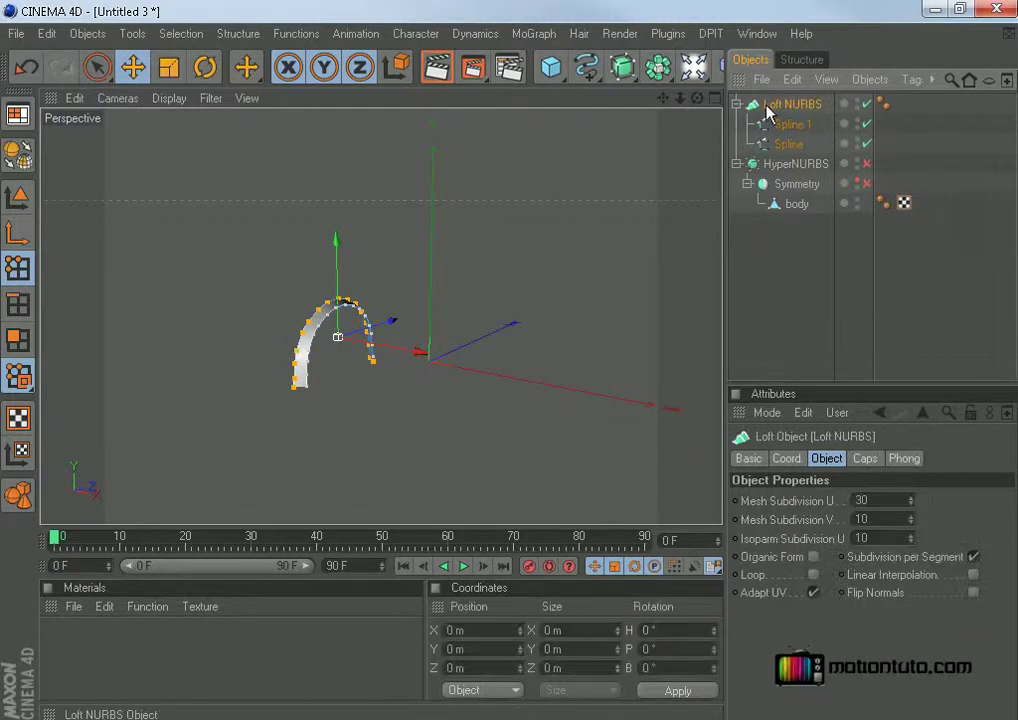
Set the loft's mesh subdivisions to 10 in U and 2 in V, disable Subdivision per Segment and enable Organic Form.
{"action": "double_click", "coordinate": [878, 499]}
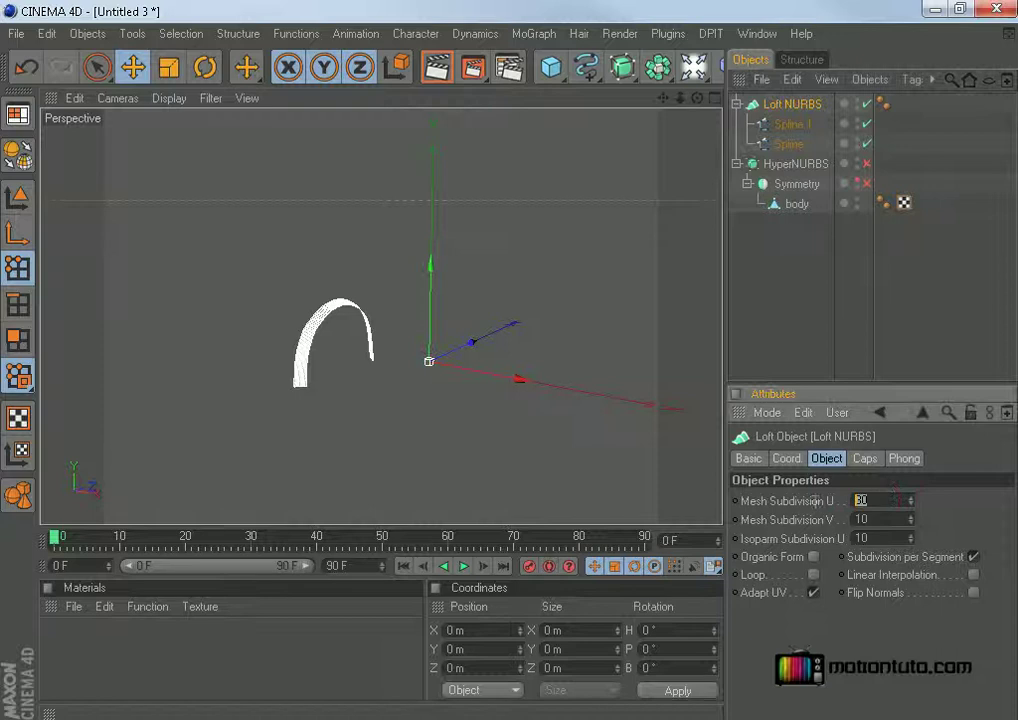
{"action": "type", "text": "10"}
{"action": "key", "text": "Tab"}
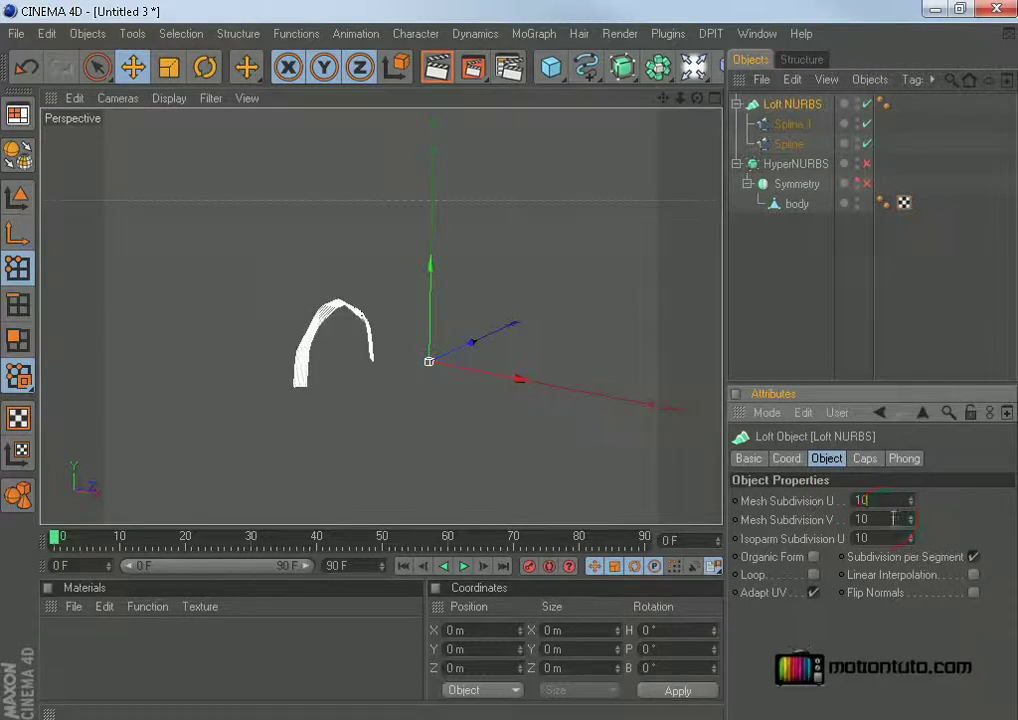
{"action": "type", "text": "2"}
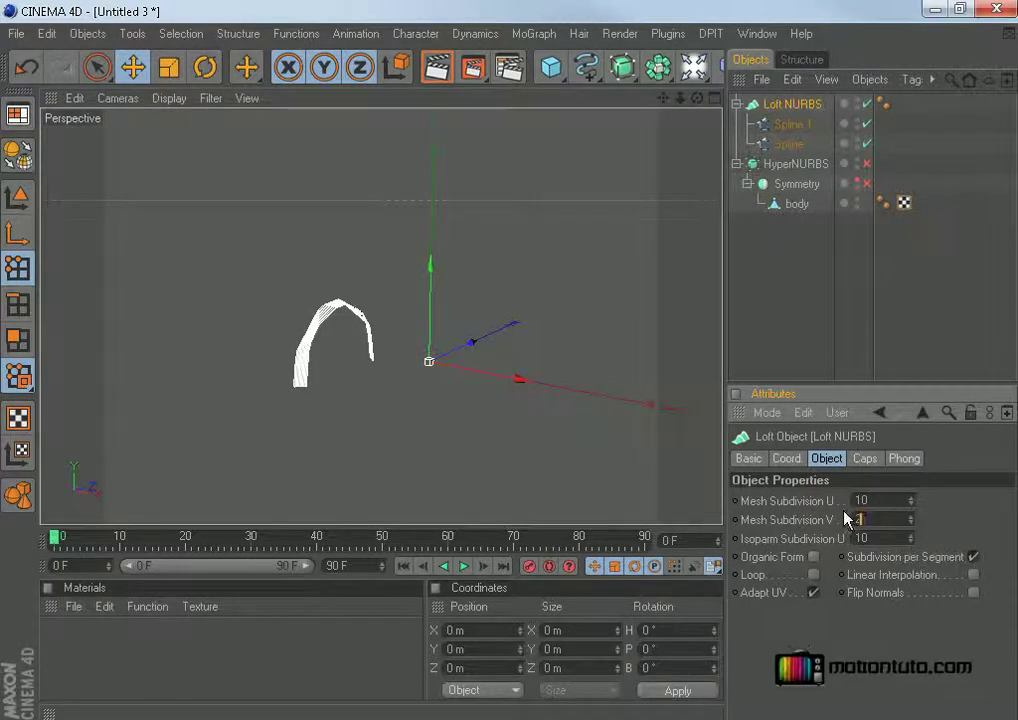
{"action": "left_click", "coordinate": [884, 501]}
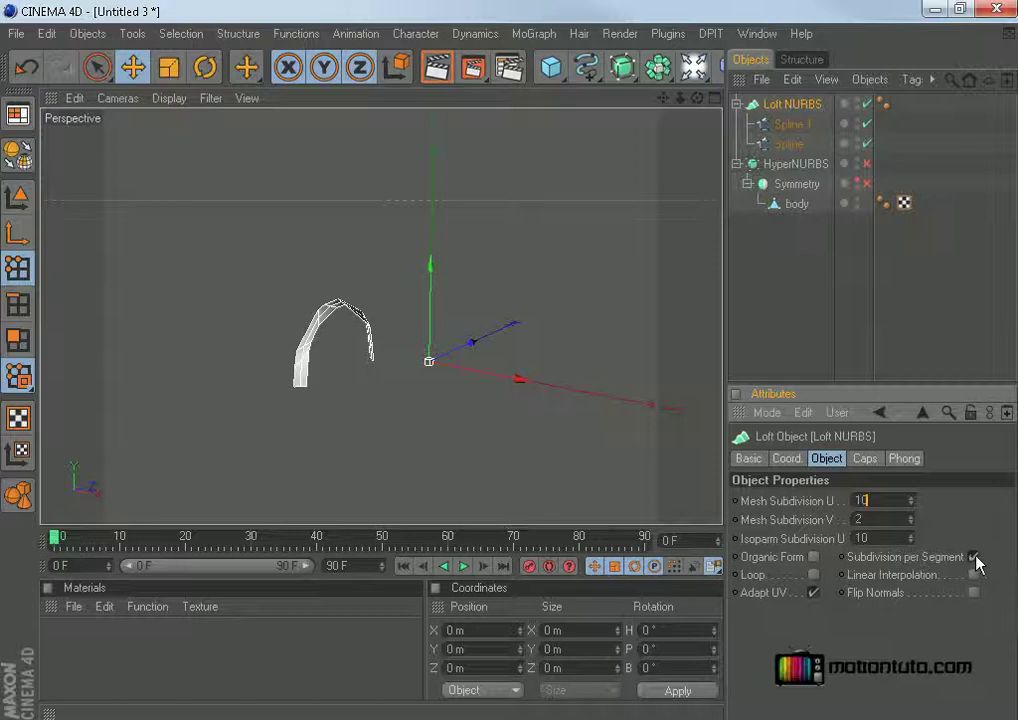
{"action": "left_click", "coordinate": [974, 557]}
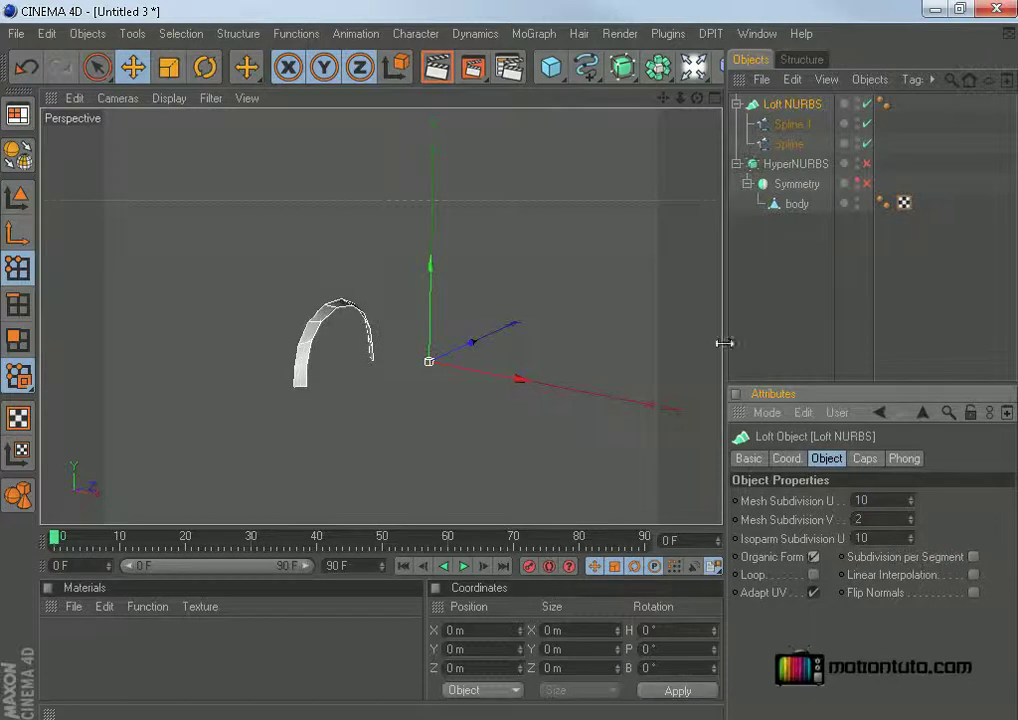
Set the loft's Mesh Subdivision V to 3 in the side view and convert the loft to an editable polygon object.
{"action": "left_click", "coordinate": [709, 103]}
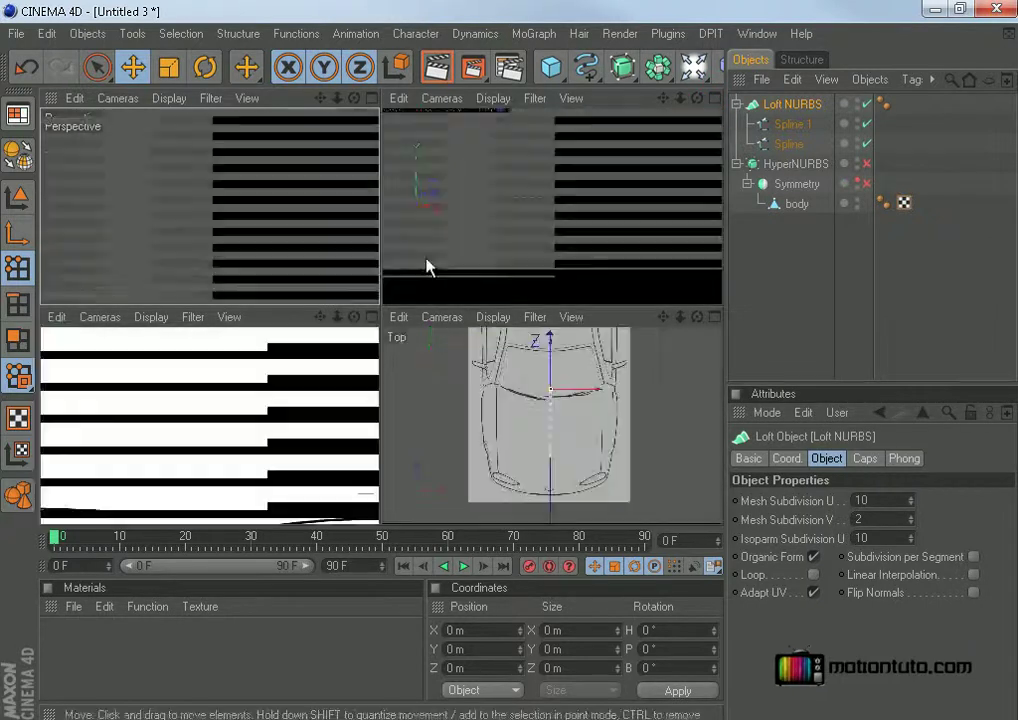
{"action": "left_click", "coordinate": [373, 316]}
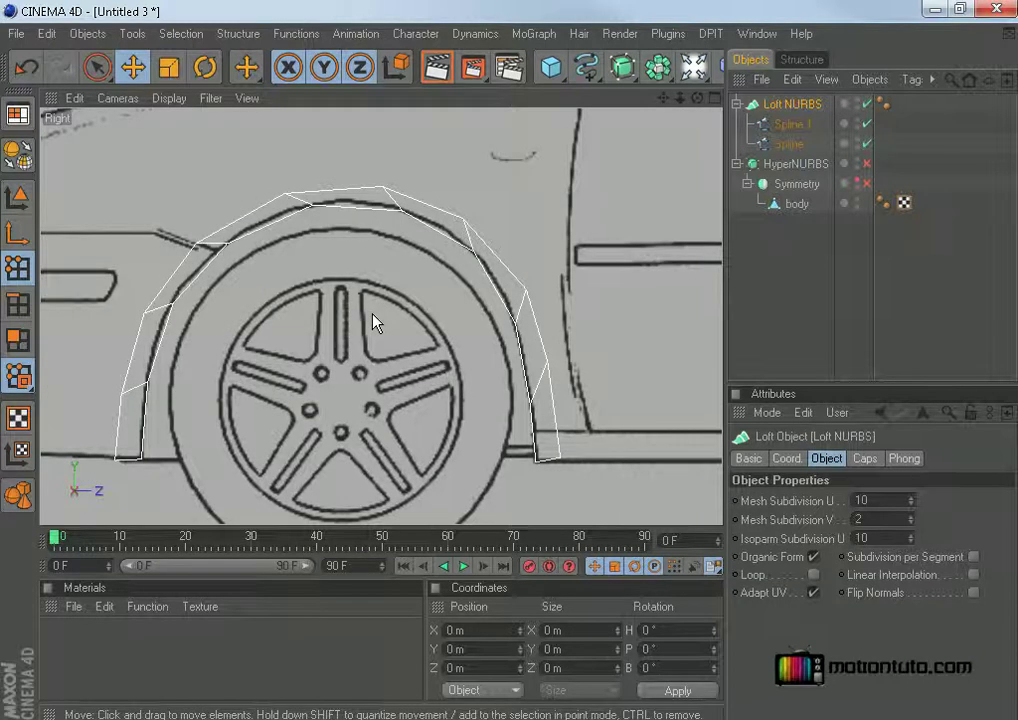
{"action": "double_click", "coordinate": [866, 500]}
{"action": "double_click", "coordinate": [871, 503]}
{"action": "double_click", "coordinate": [880, 517]}
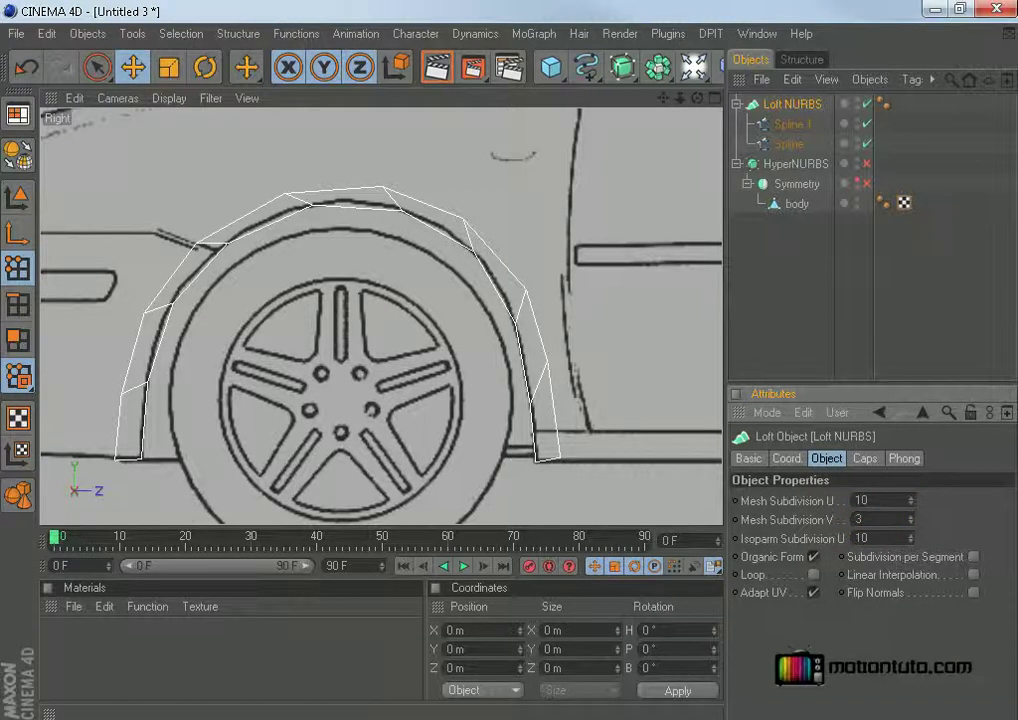
{"action": "left_click", "coordinate": [18, 152]}
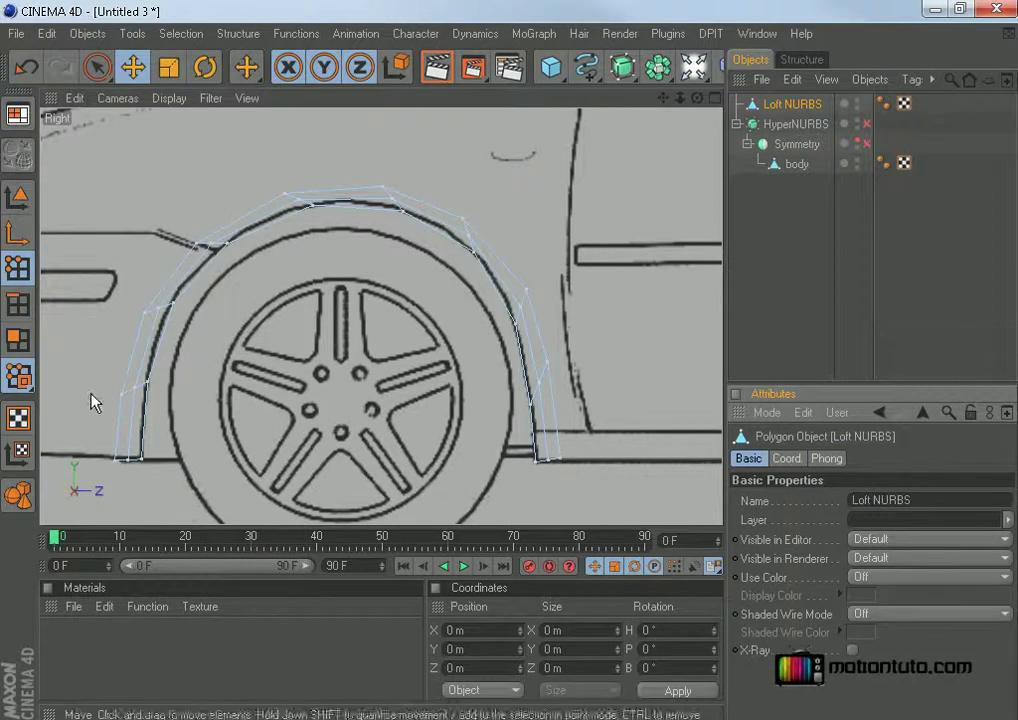
Undo the polygon conversion, set the loft's Mesh Subdivision V to 2, and make the loft editable again.
{"action": "left_click", "coordinate": [26, 67]}
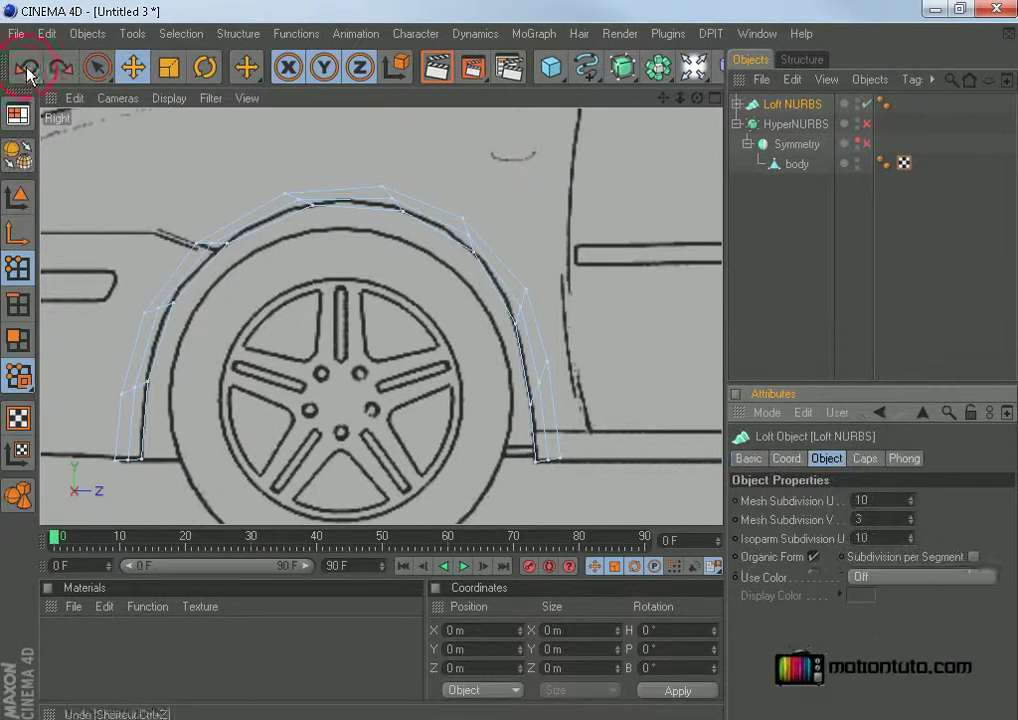
{"action": "double_click", "coordinate": [886, 514]}
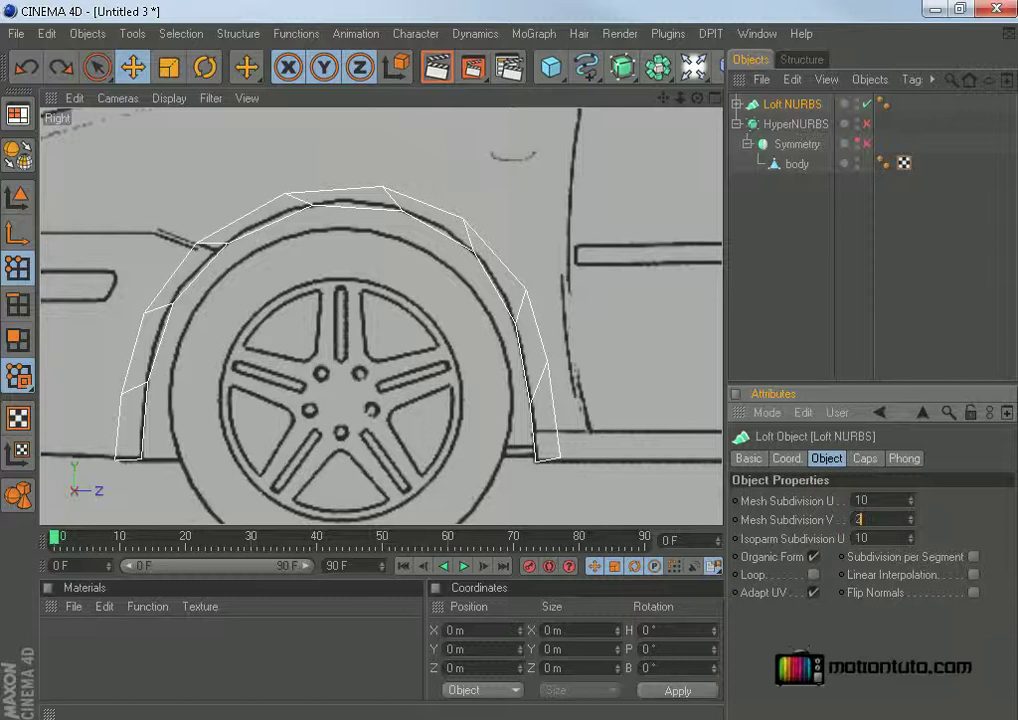
{"action": "type", "text": "2"}
{"action": "key", "text": "Return"}
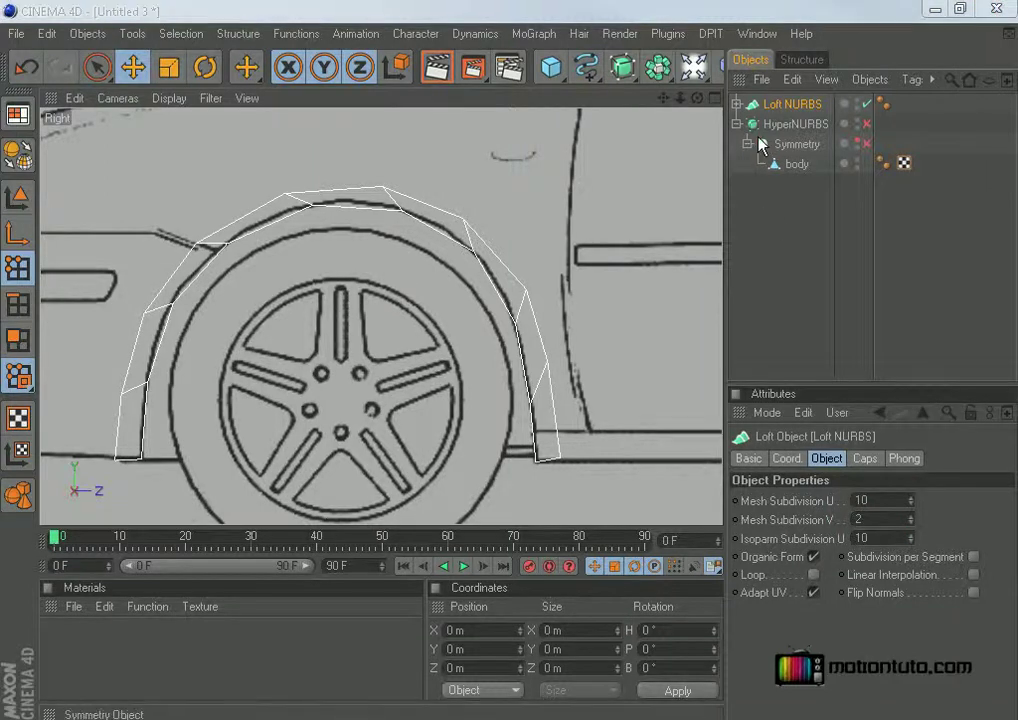
{"action": "key", "text": "c"}
{"action": "left_click", "coordinate": [768, 108]}
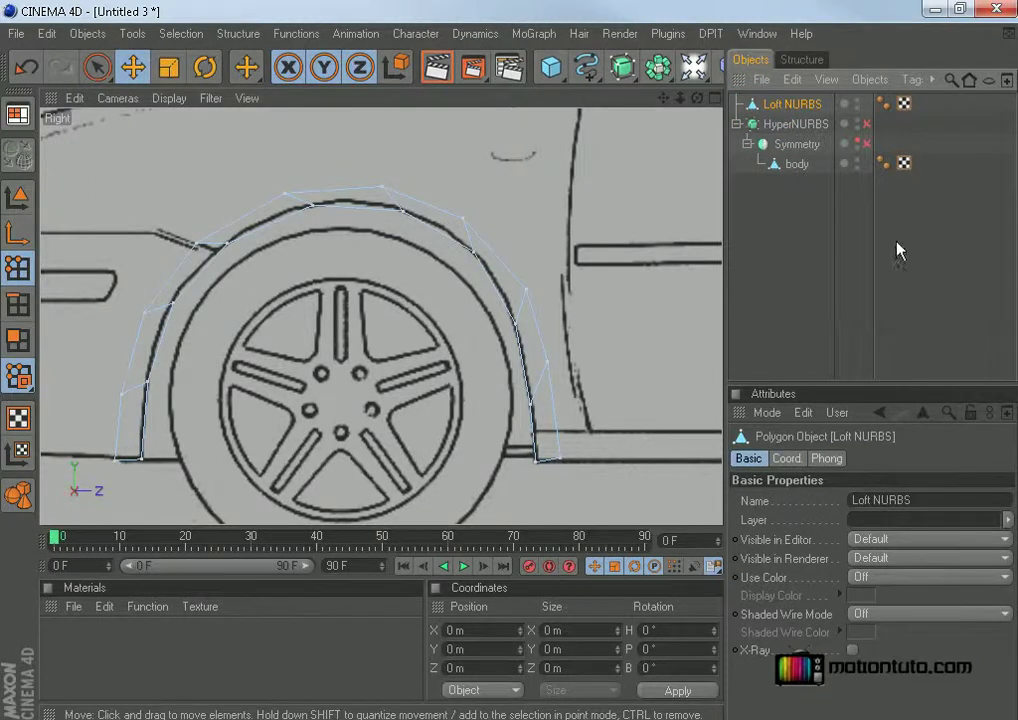
Select all polygons of the wheel arch strip and reverse their normals.
{"action": "left_click", "coordinate": [20, 339]}
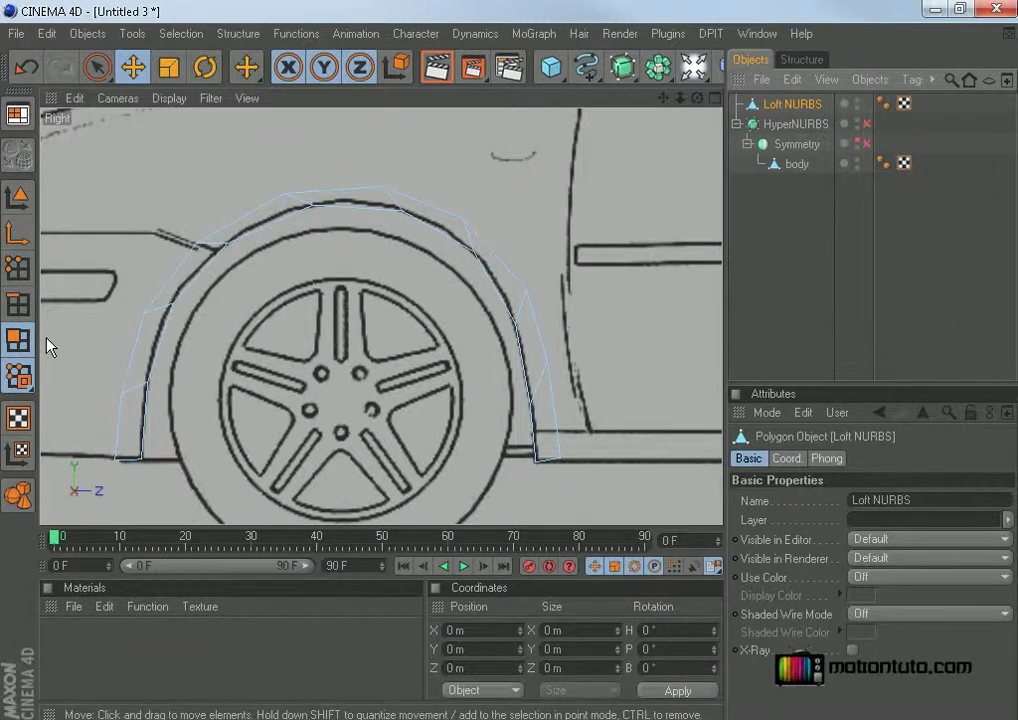
{"action": "key", "text": "ctrl+a"}
{"action": "left_click", "coordinate": [298, 34]}
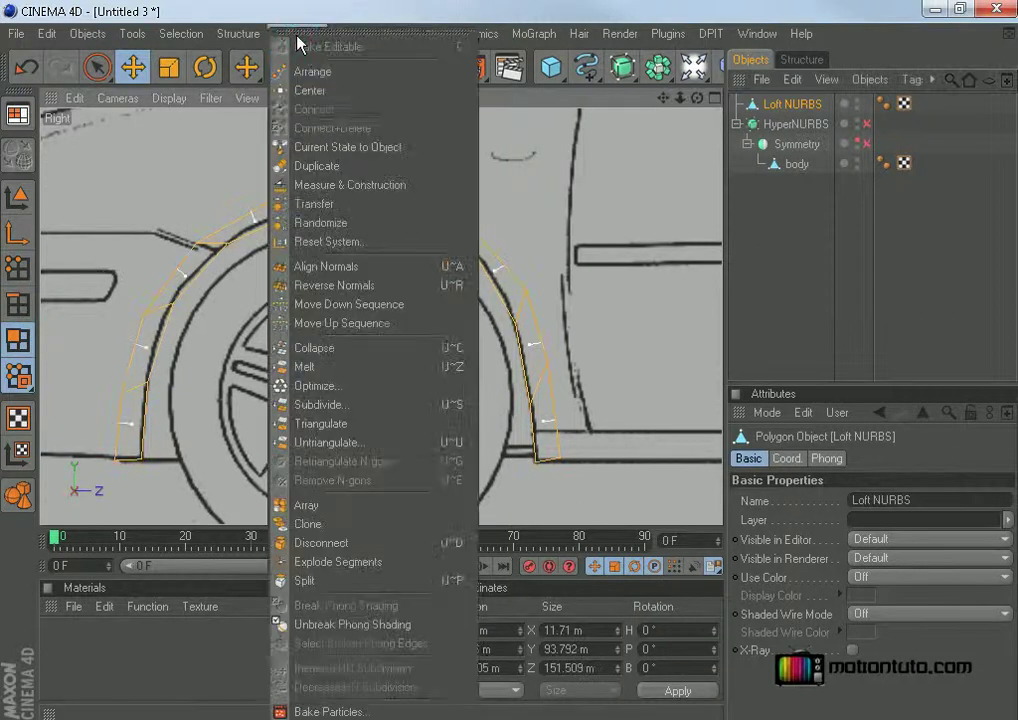
{"action": "left_click", "coordinate": [345, 286]}
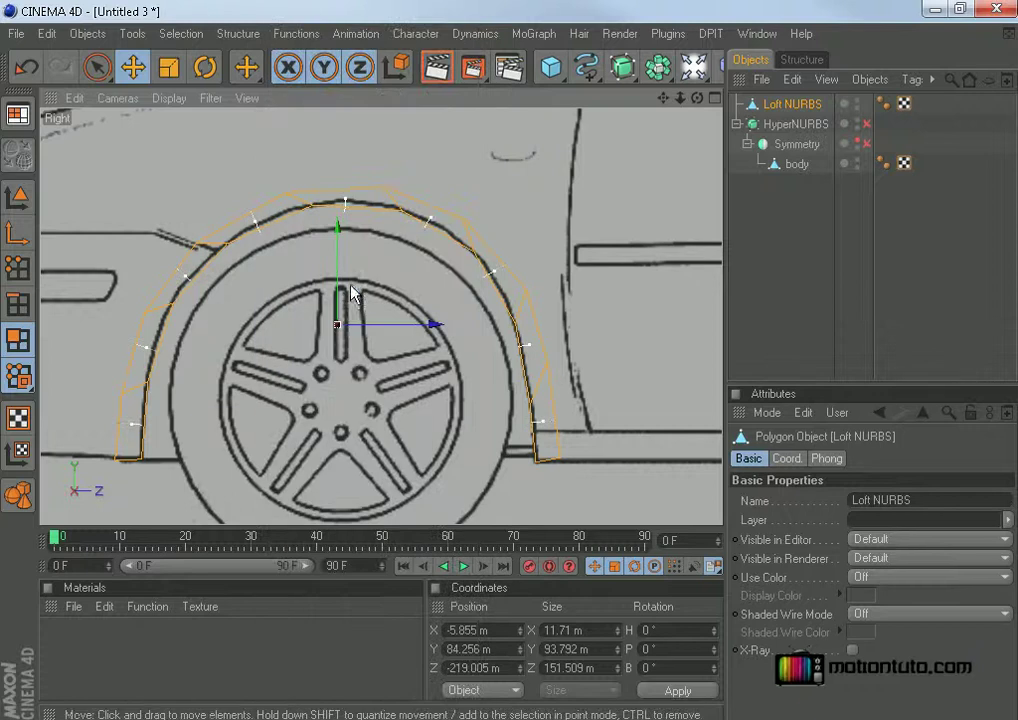
Lower the outer bottom point at the rear end of the arch strip to about Y 37.6 m.
{"action": "left_click", "coordinate": [20, 272]}
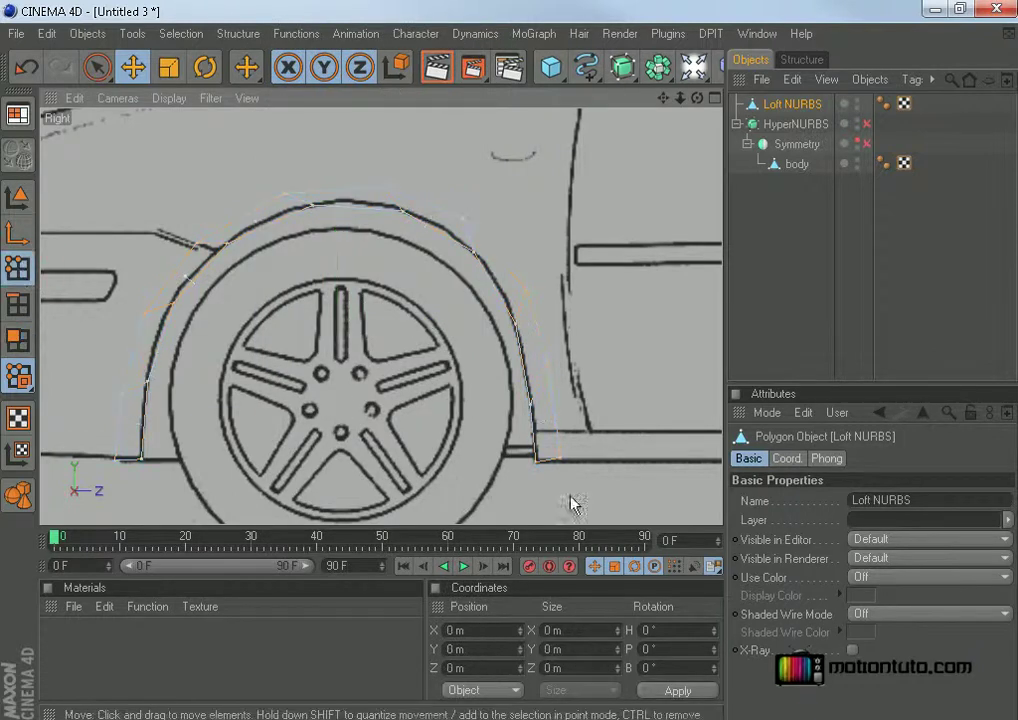
{"action": "left_click", "coordinate": [561, 458]}
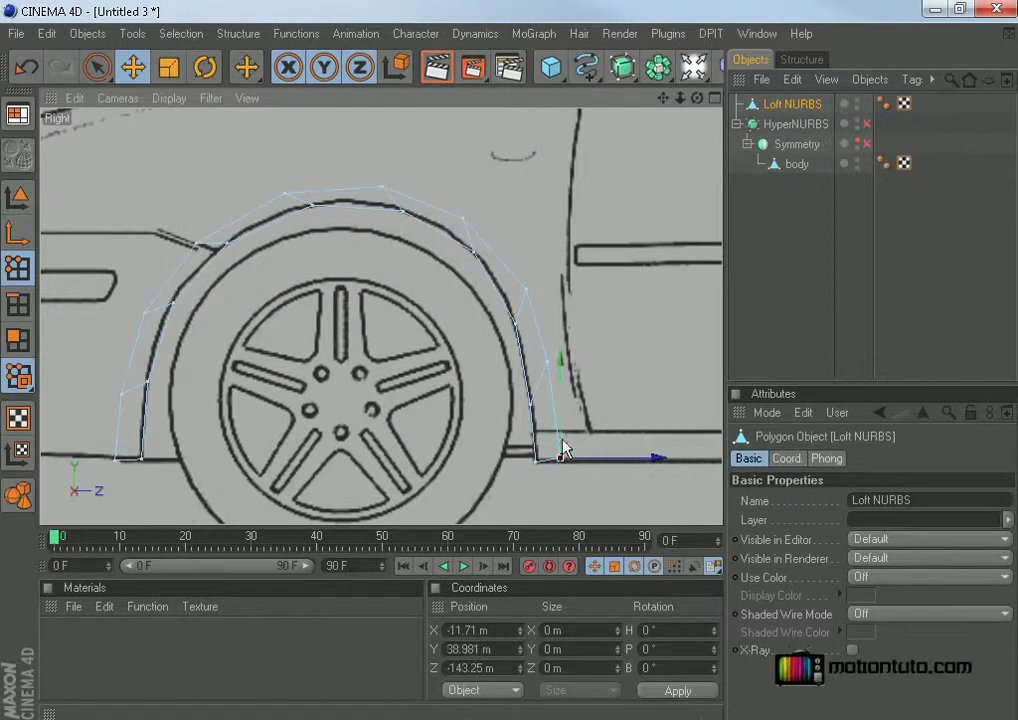
{"action": "left_click_drag", "start_coordinate": [561, 456], "coordinate": [561, 459]}
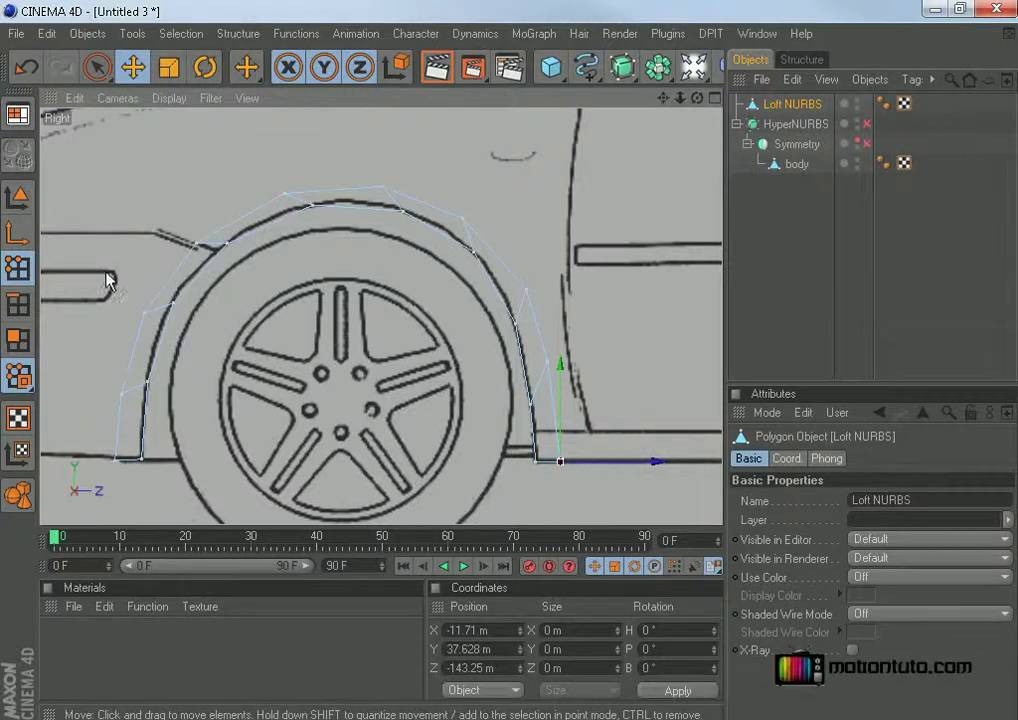
Optimize all points of the arch strip with polygons, unused points and points included at a 0.01 m tolerance.
{"action": "key", "text": "ctrl+a"}
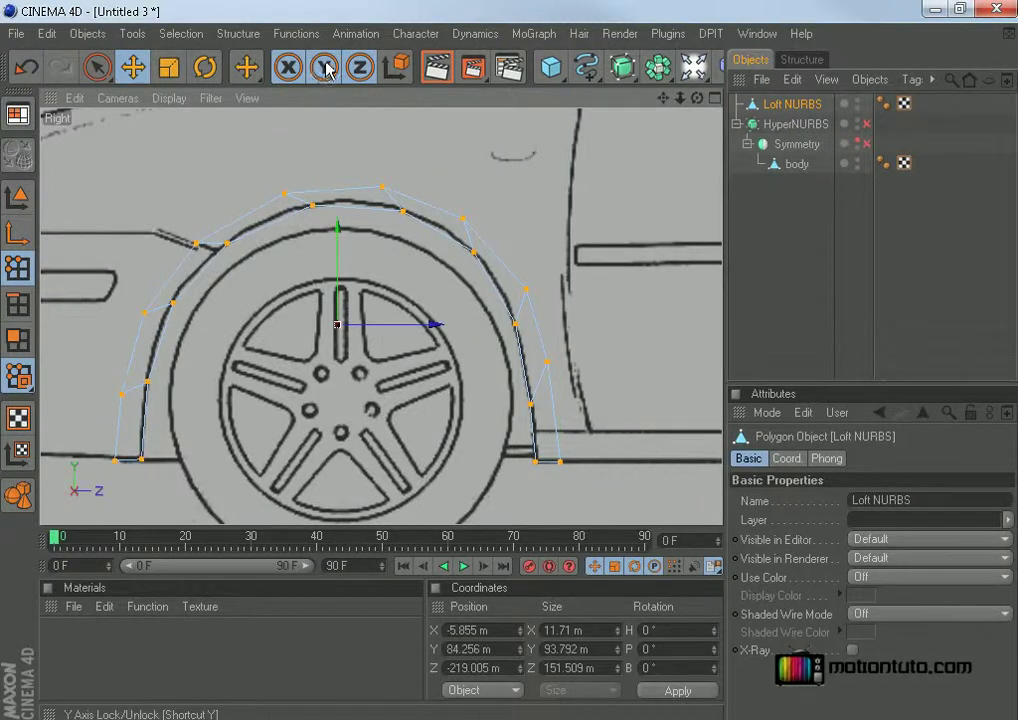
{"action": "left_click", "coordinate": [300, 35]}
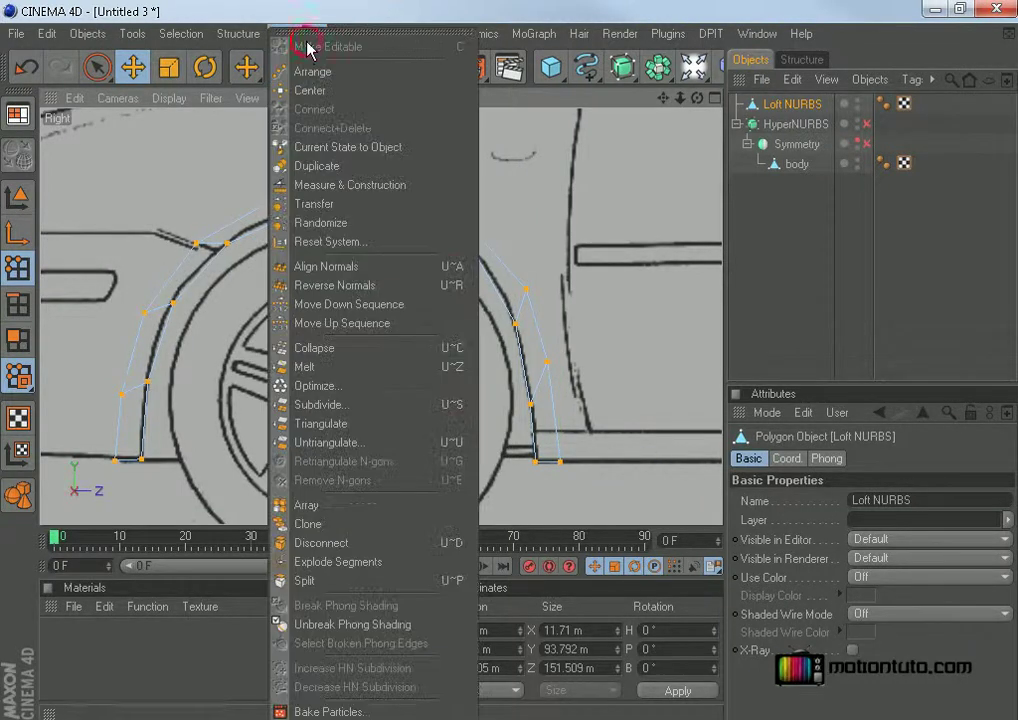
{"action": "left_click", "coordinate": [318, 387]}
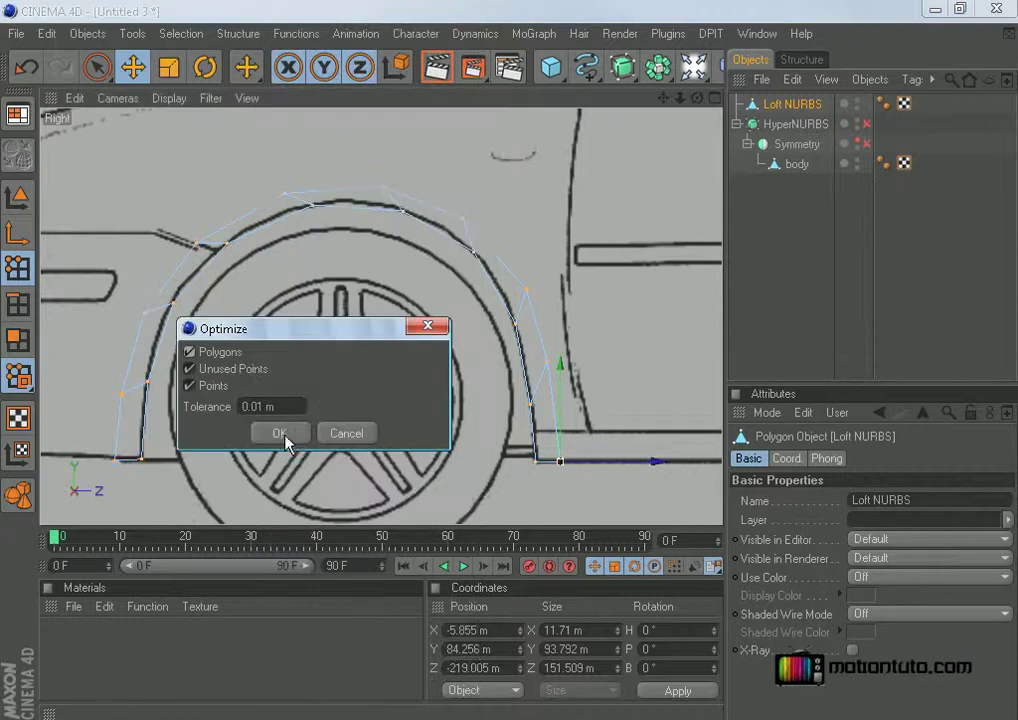
{"action": "left_click", "coordinate": [284, 437]}
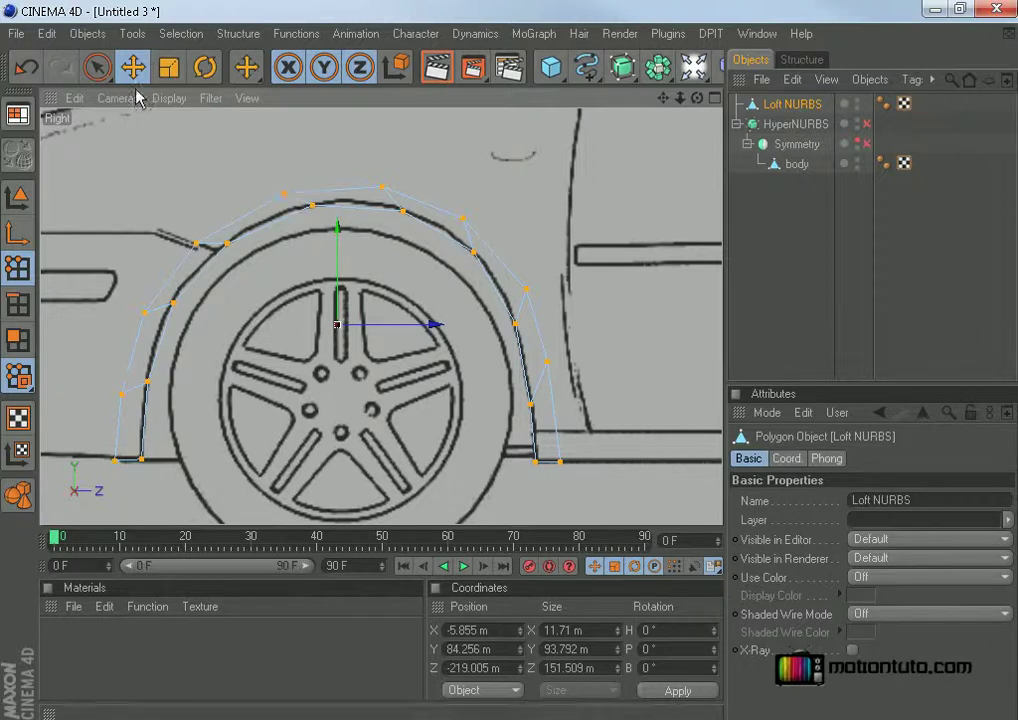
{"action": "mouse_move", "coordinate": [284, 197]}
{"action": "left_mouse_down"}
{"action": "mouse_move", "coordinate": [285, 125]}
{"action": "mouse_move", "coordinate": [285, 216]}
{"action": "mouse_move", "coordinate": [284, 172]}
{"action": "mouse_move", "coordinate": [285, 181]}
{"action": "left_mouse_up"}
{"action": "left_click", "coordinate": [33, 78]}
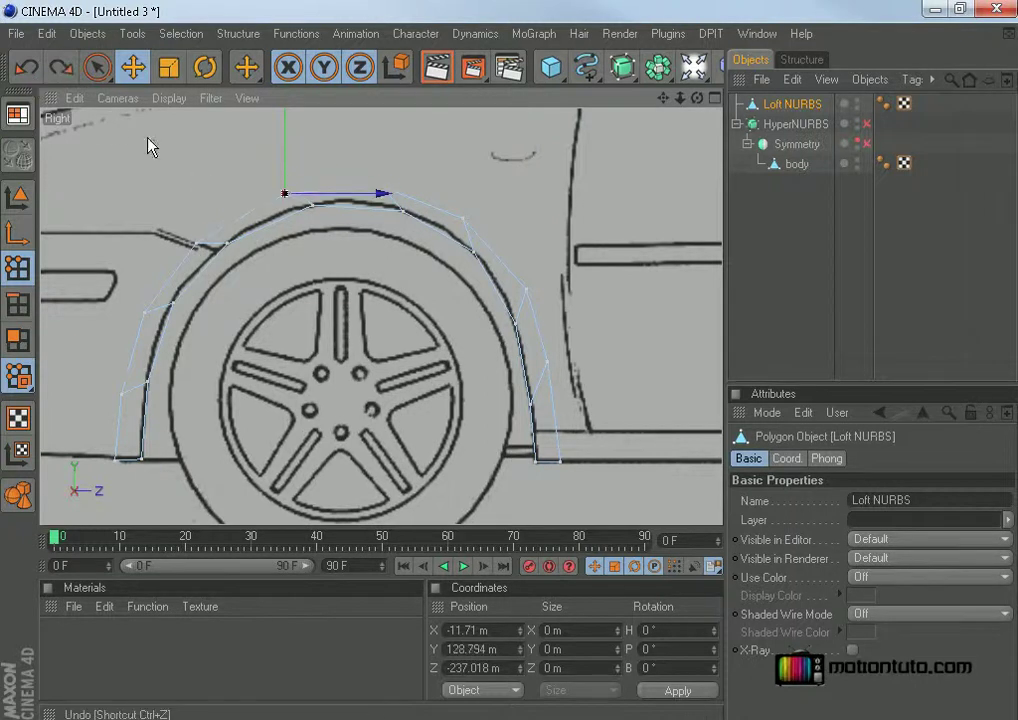
{"action": "scroll", "coordinate": [308, 242], "scroll_direction": "down", "scroll_amount": 2}
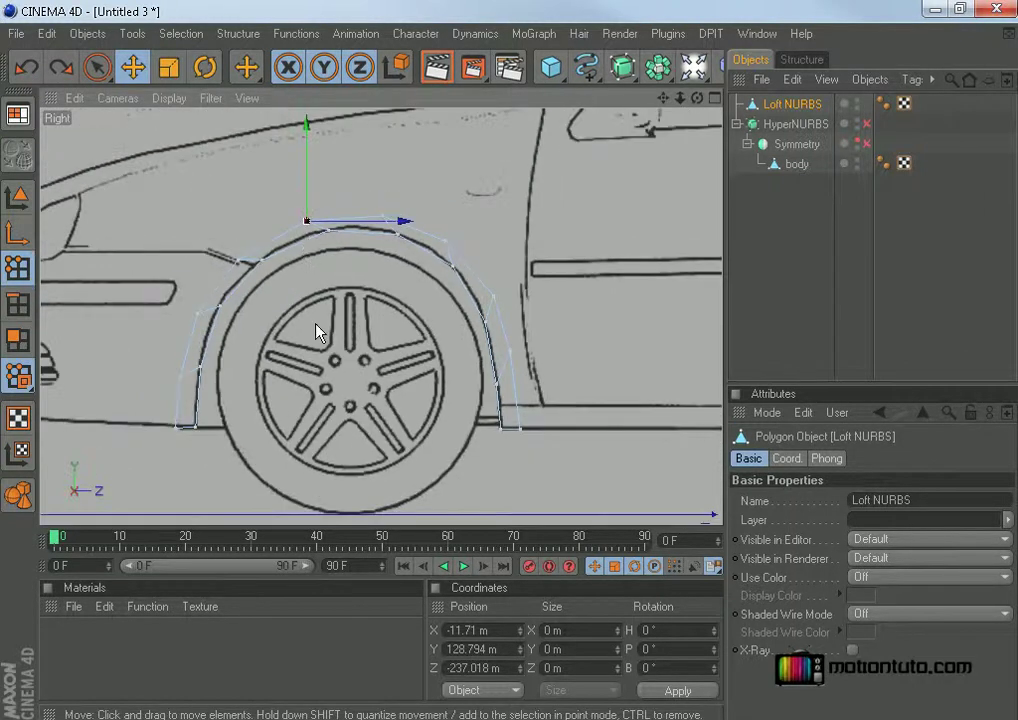
{"action": "mouse_move", "coordinate": [308, 181]}
{"action": "left_mouse_down"}
{"action": "mouse_move", "coordinate": [308, 155]}
{"action": "mouse_move", "coordinate": [308, 177]}
{"action": "left_mouse_up"}
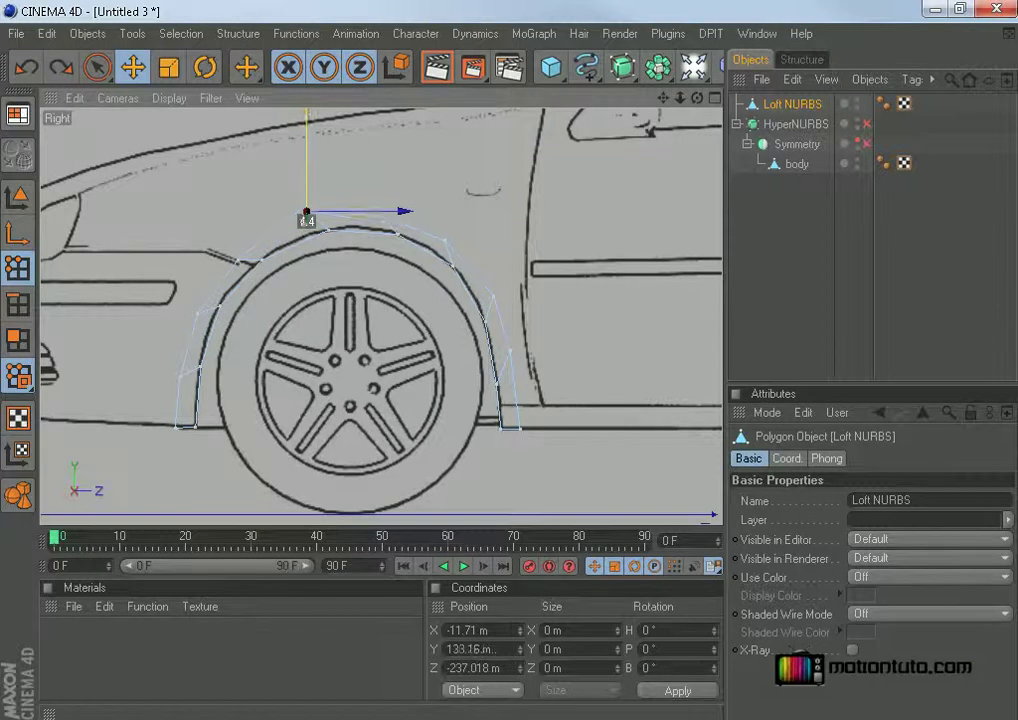
{"action": "left_click", "coordinate": [26, 67]}
Enable snapping for the Move tool with type Snap 3D and turn on Spline and Point snapping.
{"action": "left_click", "coordinate": [139, 78]}
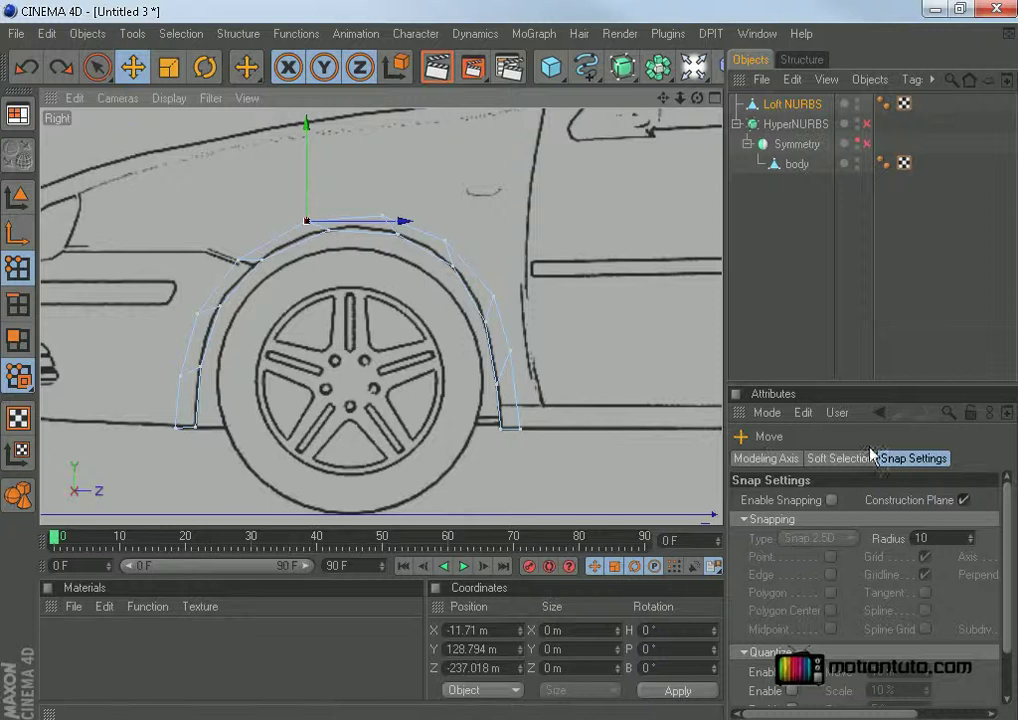
{"action": "left_click", "coordinate": [838, 500]}
{"action": "left_click", "coordinate": [829, 539]}
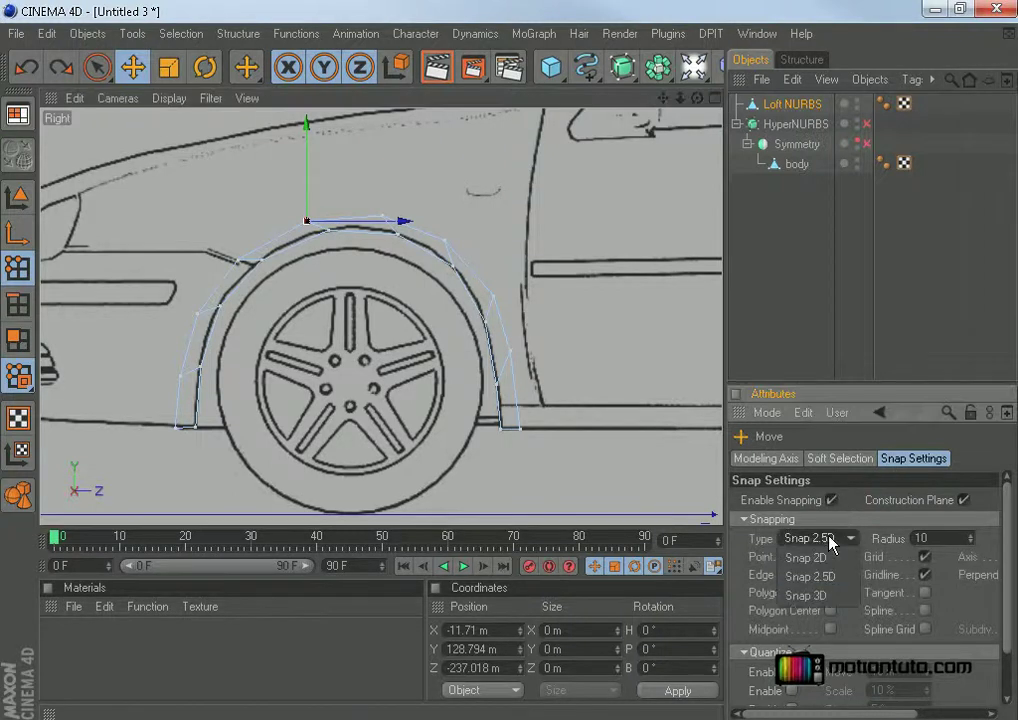
{"action": "left_click", "coordinate": [823, 598]}
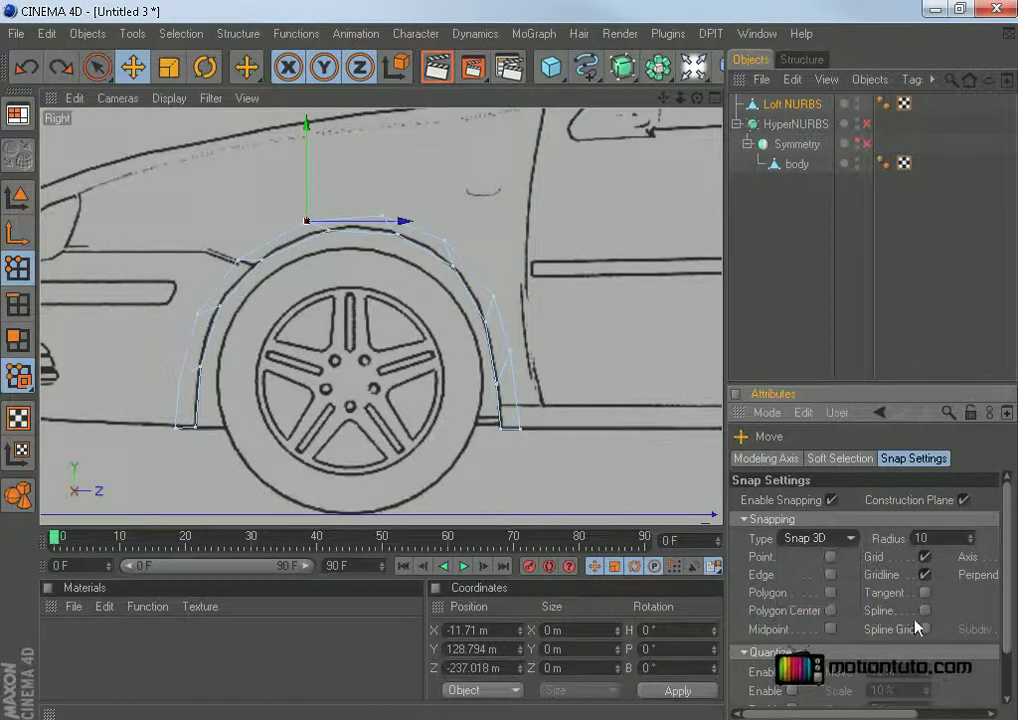
{"action": "left_click", "coordinate": [924, 611]}
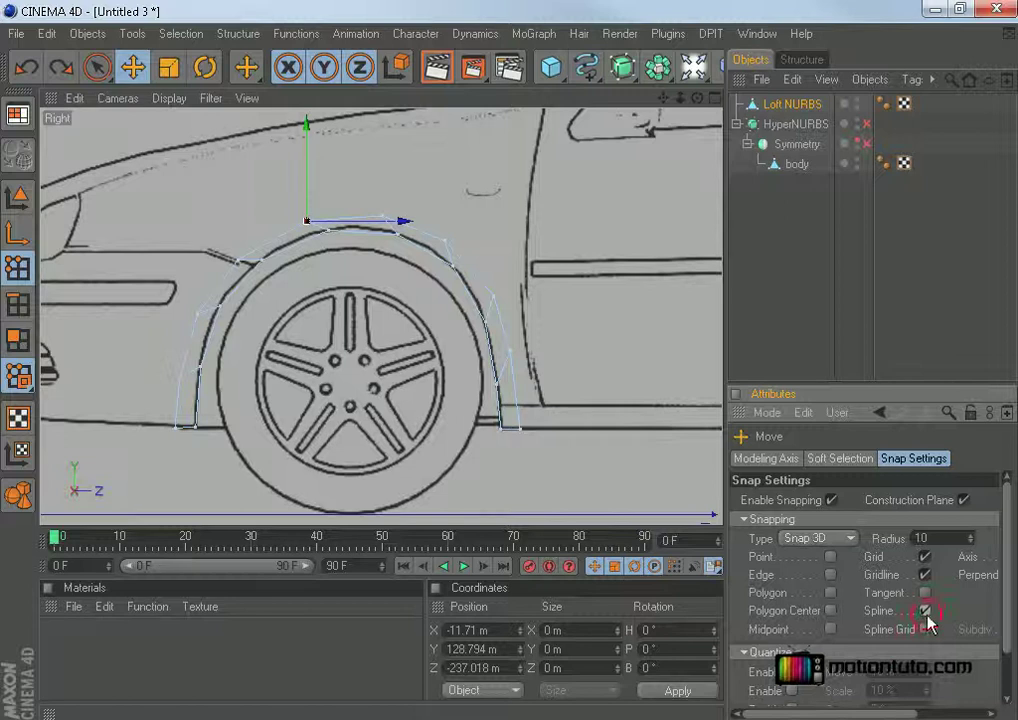
{"action": "left_click", "coordinate": [832, 557]}
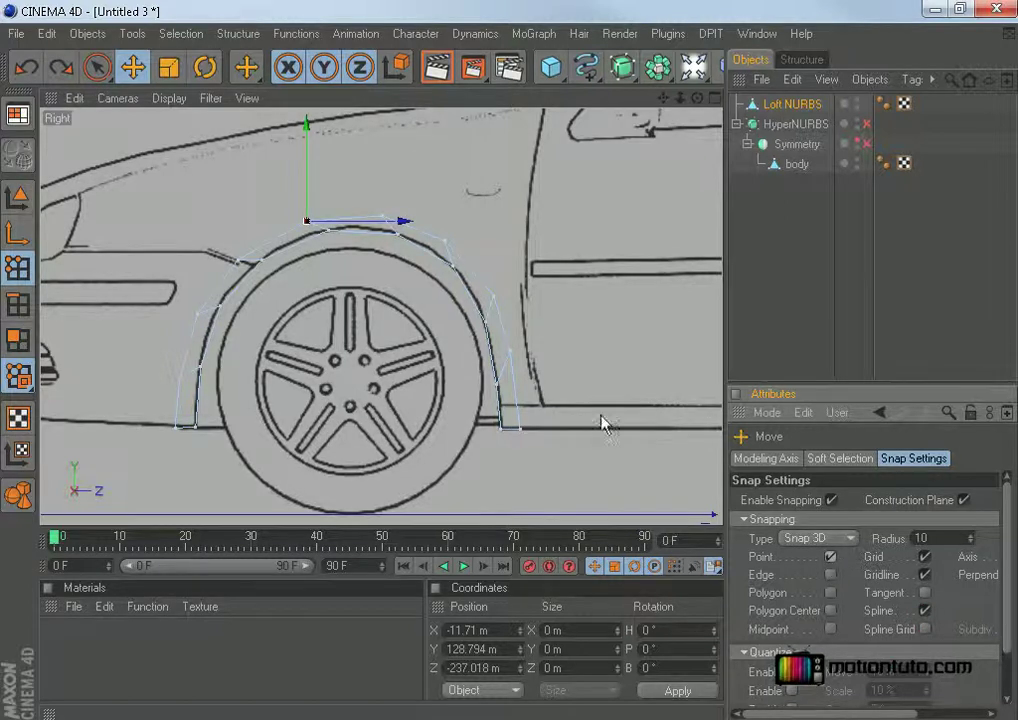
Raise the three outer points above the wheel to the fender's upper line, the first two to about Y 167 m and 170 m.
{"action": "left_click_drag", "start_coordinate": [663, 97], "coordinate": [650, 187]}
{"action": "left_click_drag", "start_coordinate": [291, 240], "coordinate": [291, 145]}
{"action": "left_click_drag", "start_coordinate": [293, 213], "coordinate": [293, 221]}
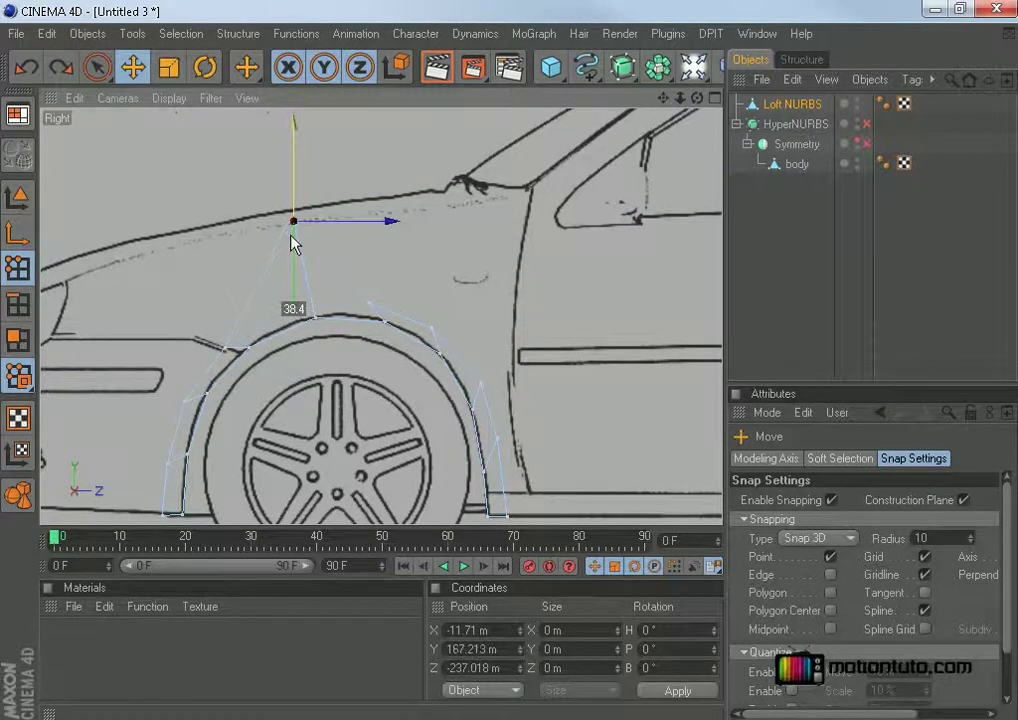
{"action": "left_click_drag", "start_coordinate": [364, 307], "coordinate": [369, 214]}
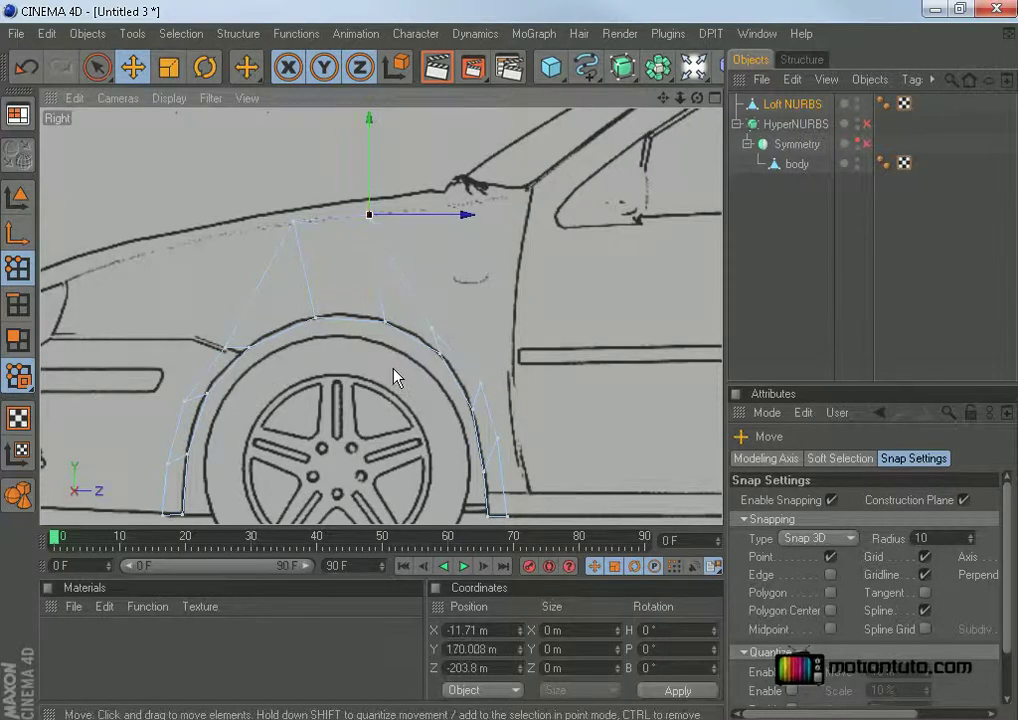
{"action": "left_click_drag", "start_coordinate": [433, 329], "coordinate": [431, 205]}
Move the next outer point rearward to the door's upper front corner at about Y 181.7 m, Z -134.4 m.
{"action": "left_click", "coordinate": [480, 384]}
{"action": "left_click_drag", "start_coordinate": [480, 384], "coordinate": [480, 200]}
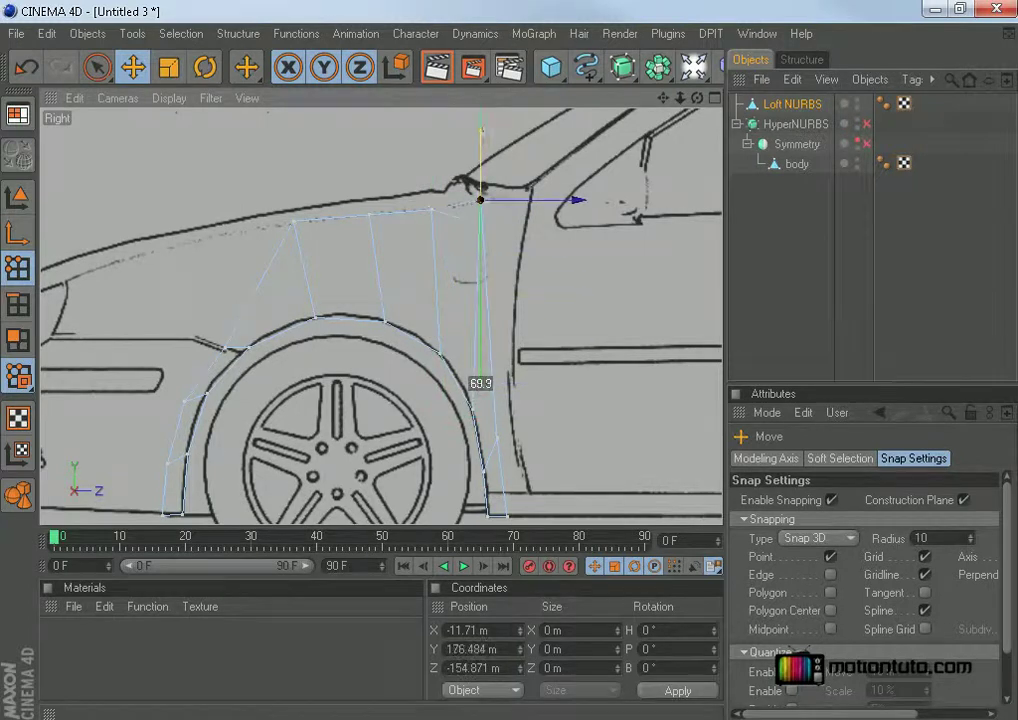
{"action": "left_click_drag", "start_coordinate": [557, 200], "coordinate": [604, 200]}
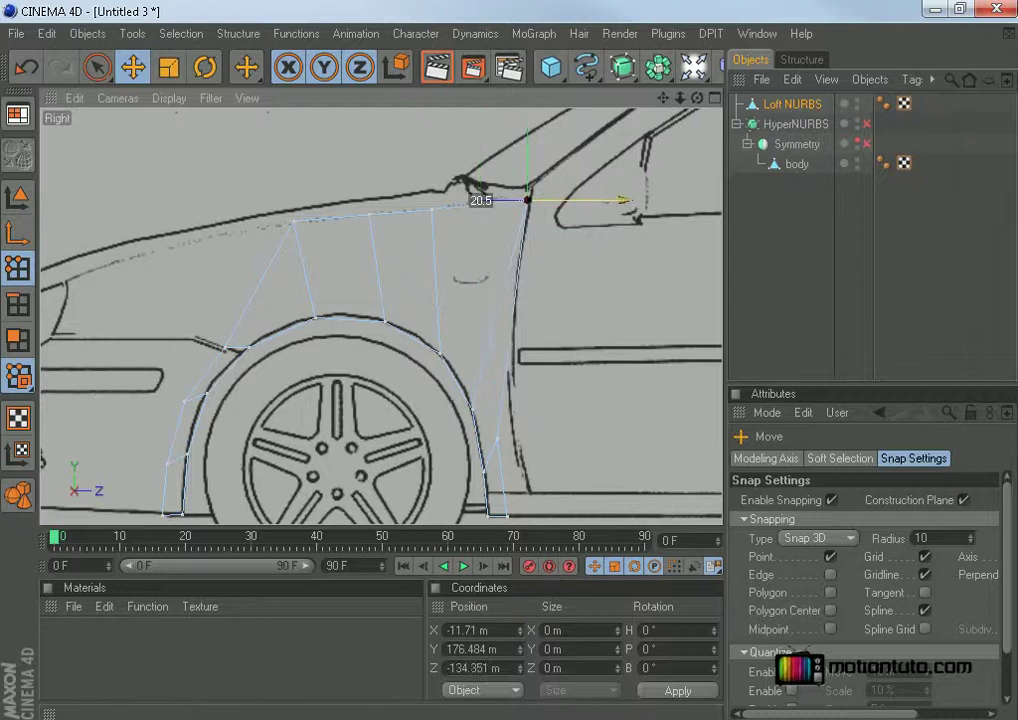
{"action": "left_click_drag", "start_coordinate": [527, 177], "coordinate": [527, 164]}
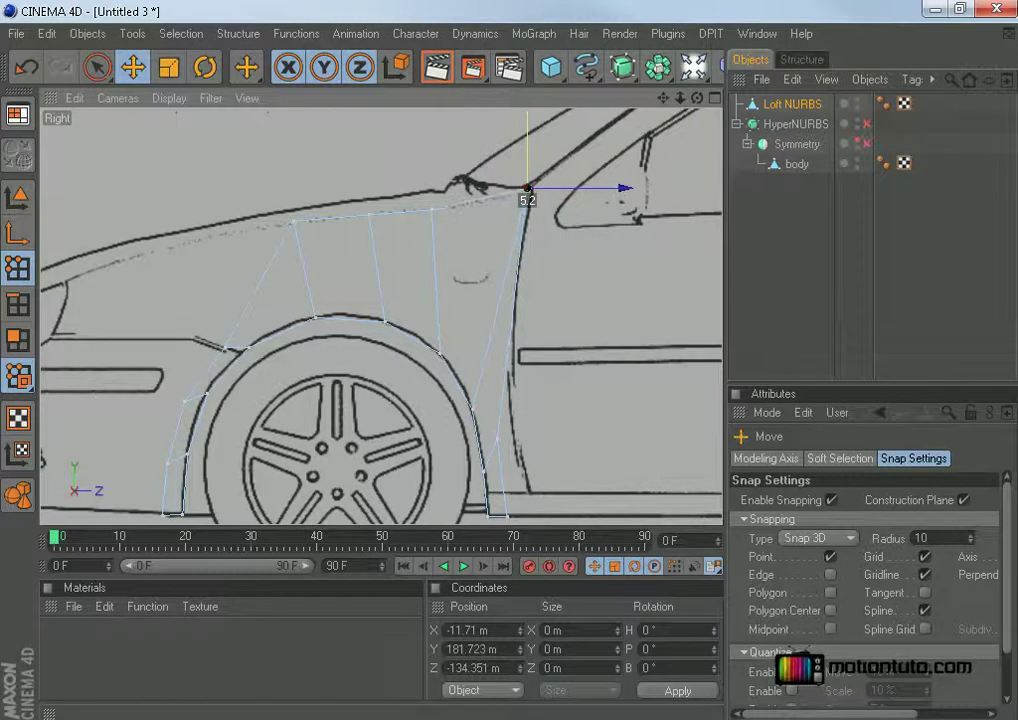
Move the two lower rear outer points onto the door's front edge and the sill, the higher one to about Z -141.9 m.
{"action": "left_click", "coordinate": [503, 437]}
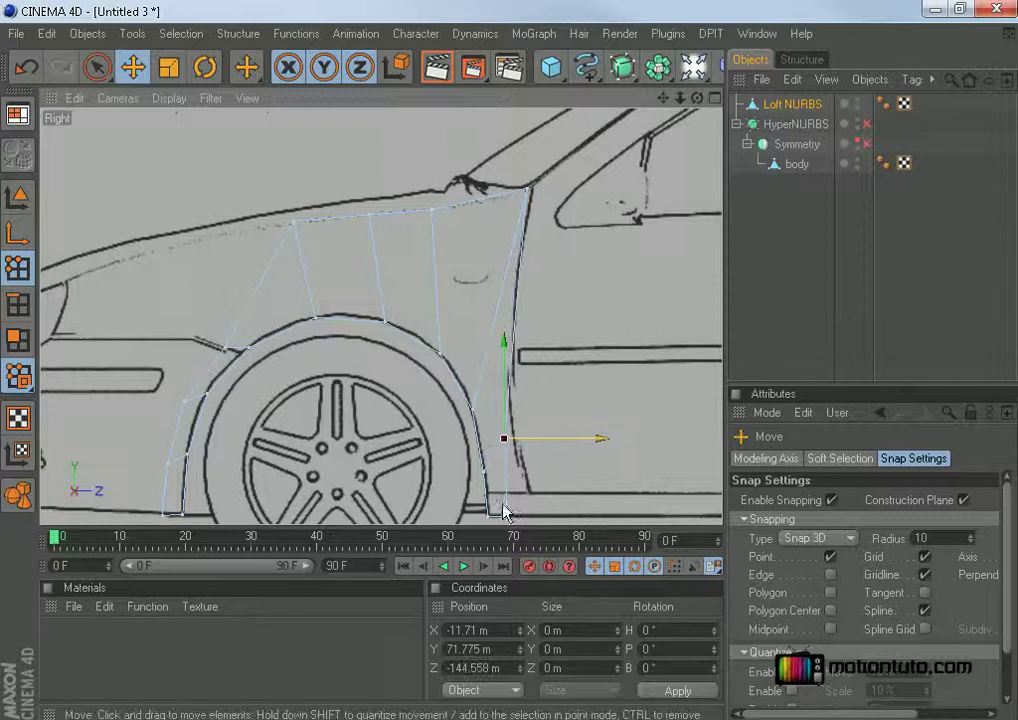
{"action": "left_click_drag", "start_coordinate": [509, 525], "coordinate": [520, 510]}
{"action": "left_click_drag", "start_coordinate": [509, 361], "coordinate": [546, 358]}
{"action": "left_click_drag", "start_coordinate": [510, 469], "coordinate": [505, 437]}
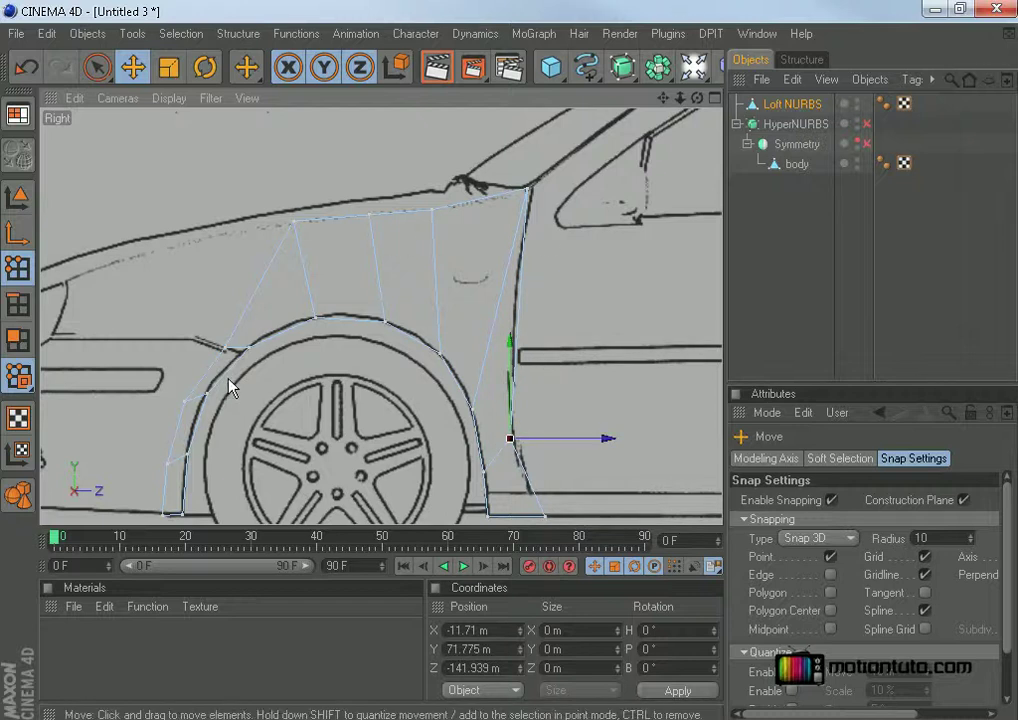
Move two front outer points to the headlight corners, at about Y 141.1 m, Z -336.9 m and Y 116 m, Z -342 m.
{"action": "left_click_drag", "start_coordinate": [226, 358], "coordinate": [67, 281]}
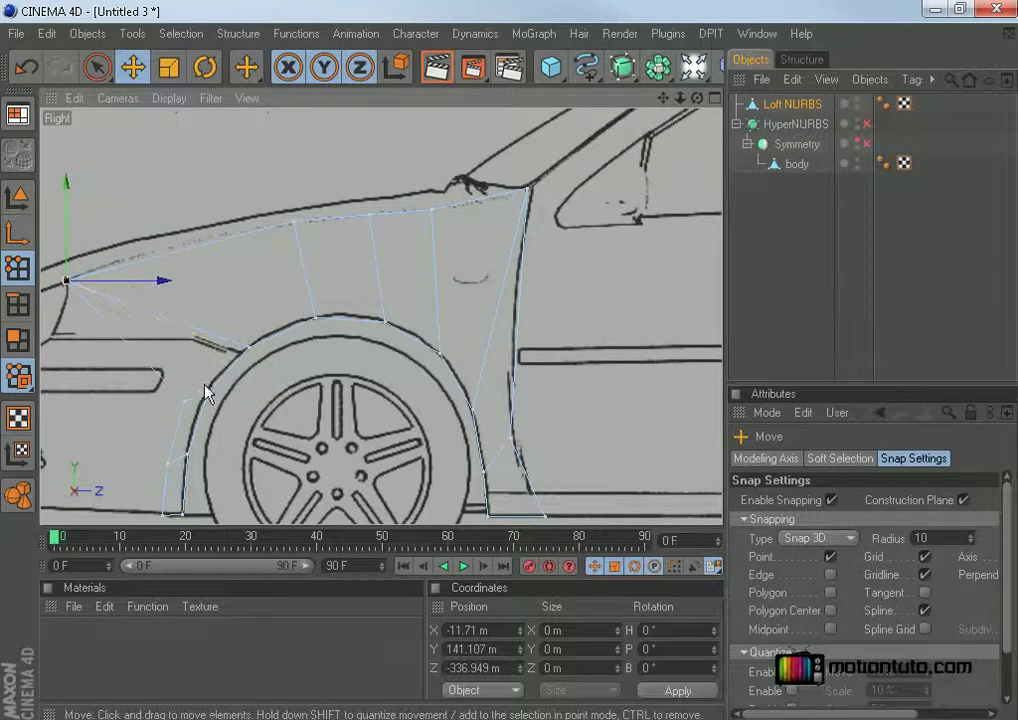
{"action": "left_click_drag", "start_coordinate": [183, 405], "coordinate": [184, 400]}
{"action": "left_click_drag", "start_coordinate": [99, 343], "coordinate": [55, 338]}
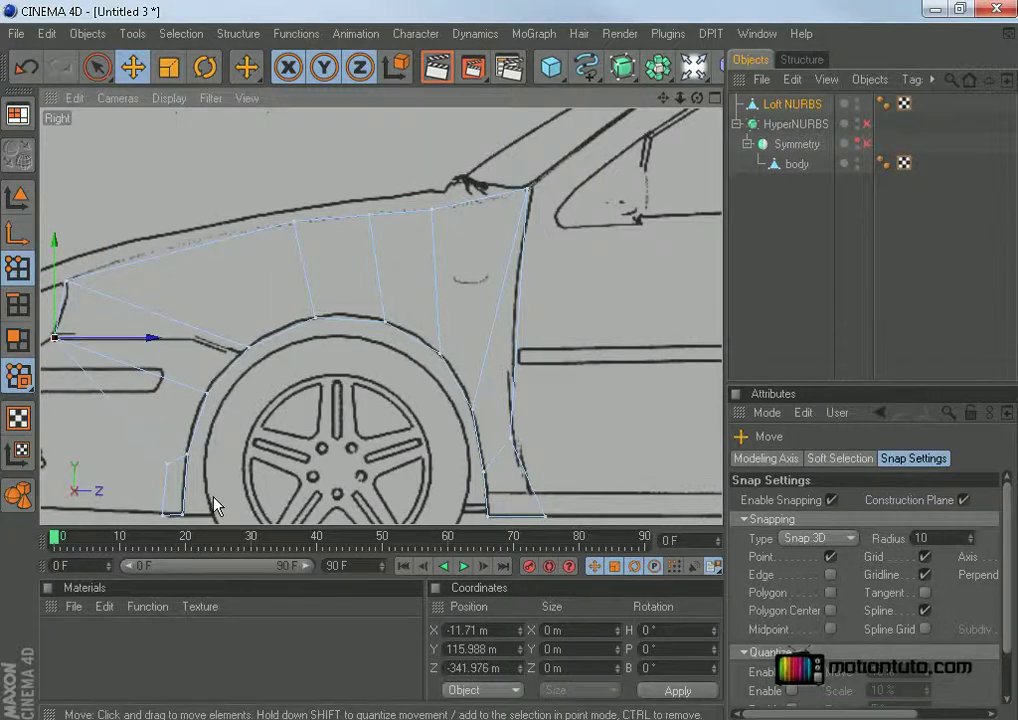
Delete the remaining points of the arch strip along the front lower part of the wheel opening.
{"action": "left_click", "coordinate": [163, 516]}
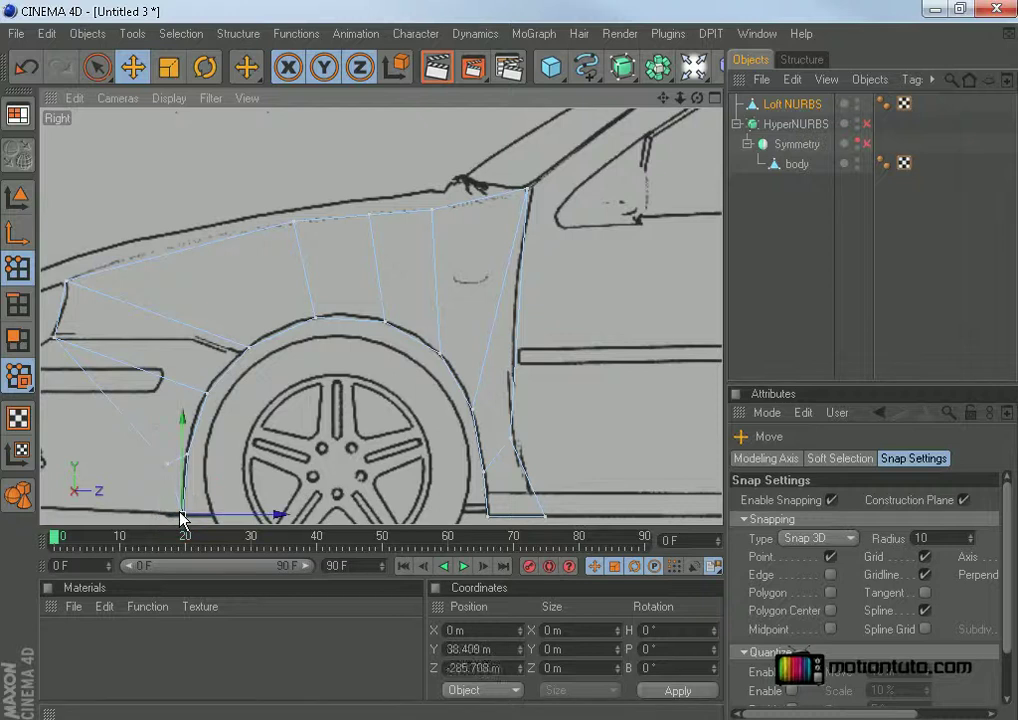
{"action": "left_click", "coordinate": [168, 466]}
{"action": "left_click", "coordinate": [163, 470]}
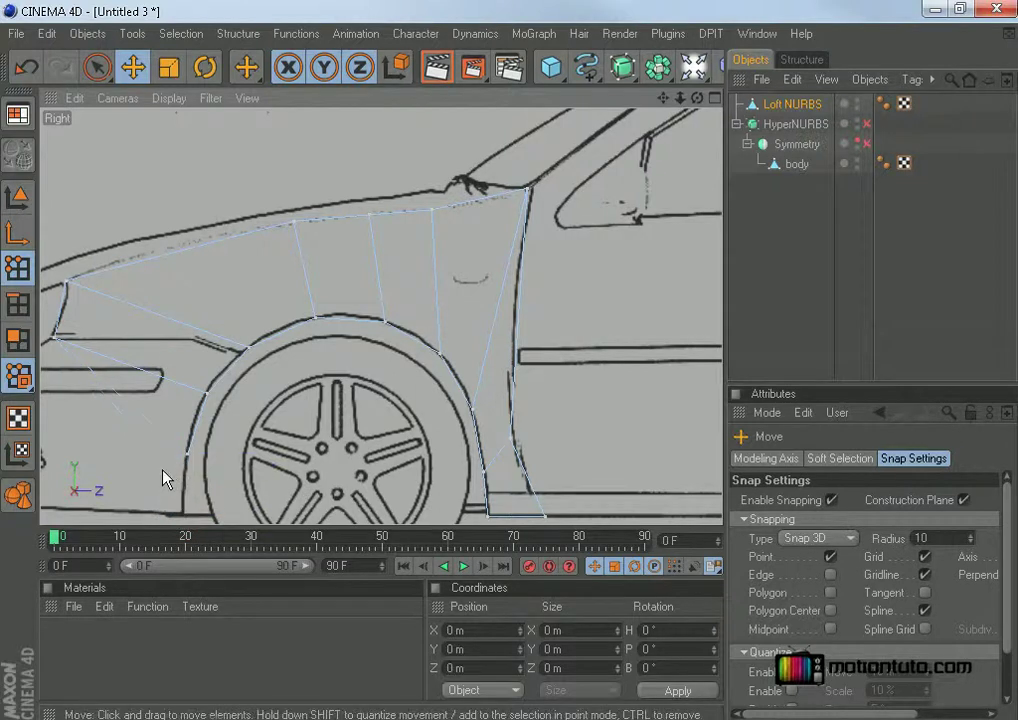
{"action": "left_click", "coordinate": [184, 455]}
{"action": "key", "text": "Delete"}
{"action": "left_click", "coordinate": [206, 393]}
{"action": "key", "text": "Delete"}
Move the front arch point to about Y 118.3 m, Z -248.7 m and add one ahead of it at about Y 109.7 m, Z -261.2 m.
{"action": "left_click_drag", "start_coordinate": [250, 347], "coordinate": [267, 332]}
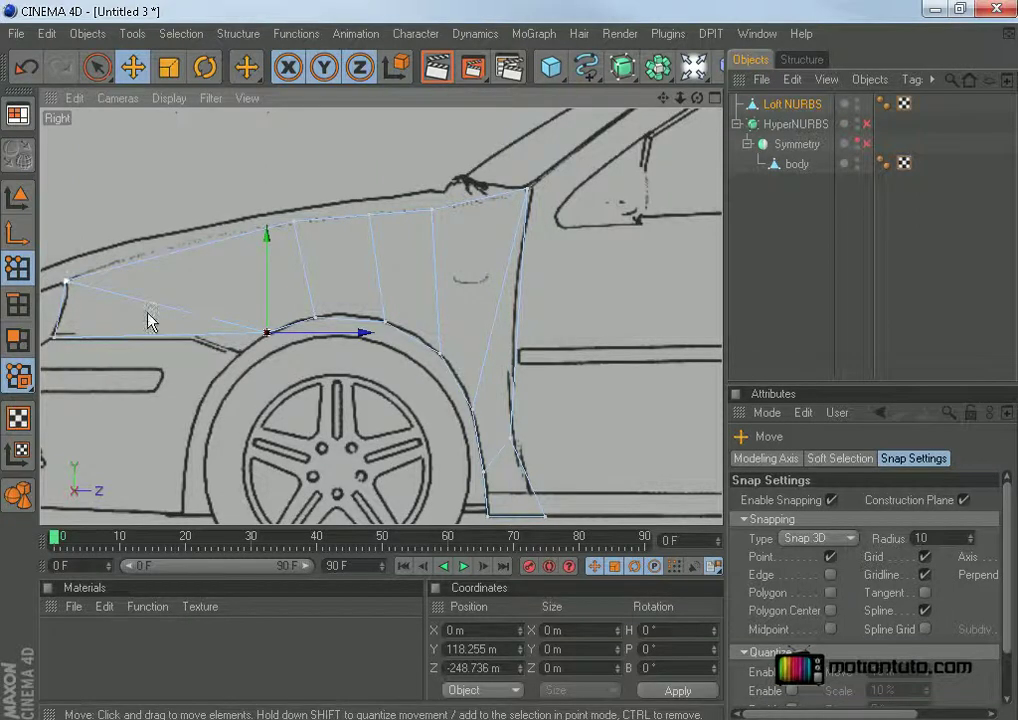
{"action": "right_click", "coordinate": [224, 308]}
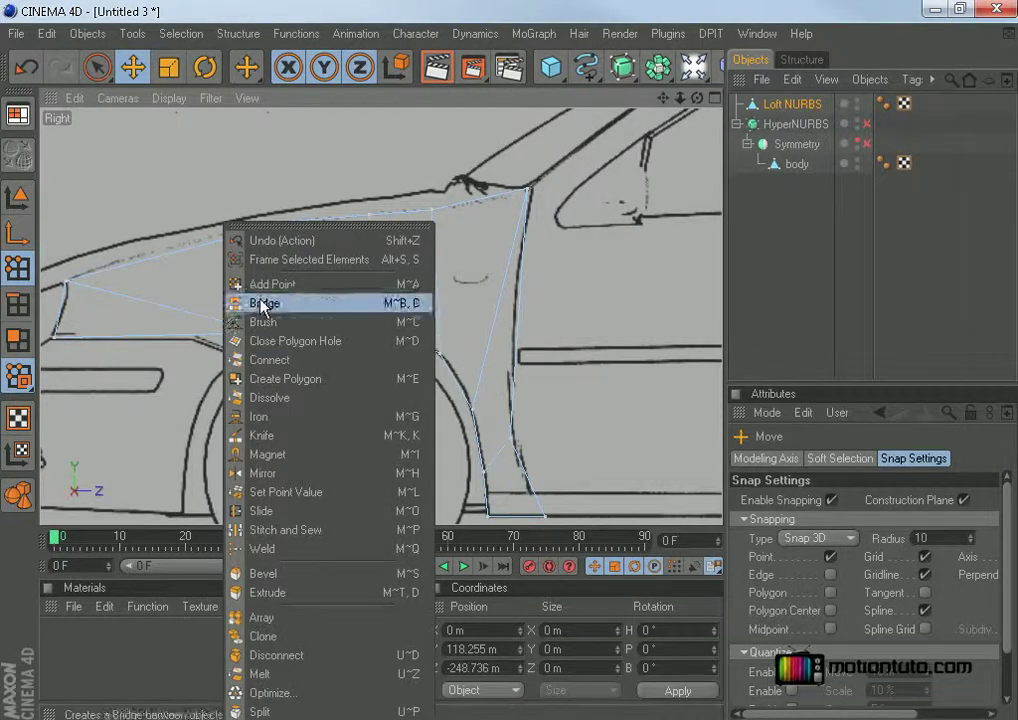
{"action": "left_click", "coordinate": [266, 284]}
{"action": "left_click", "coordinate": [227, 334]}
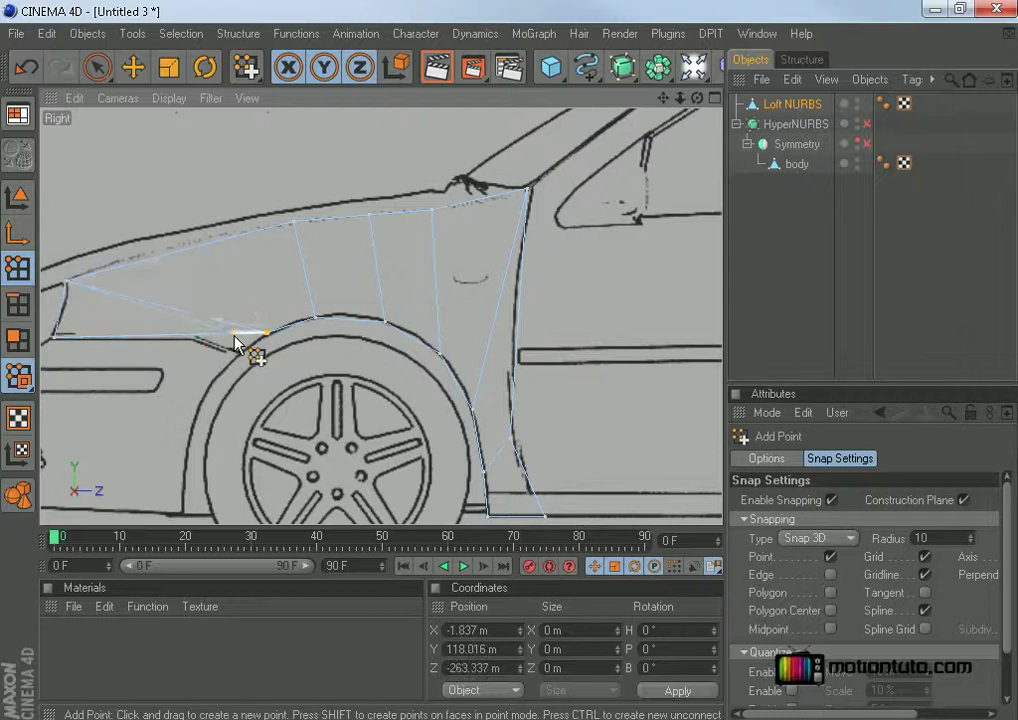
{"action": "left_click", "coordinate": [133, 67]}
{"action": "left_click_drag", "start_coordinate": [239, 295], "coordinate": [238, 352]}
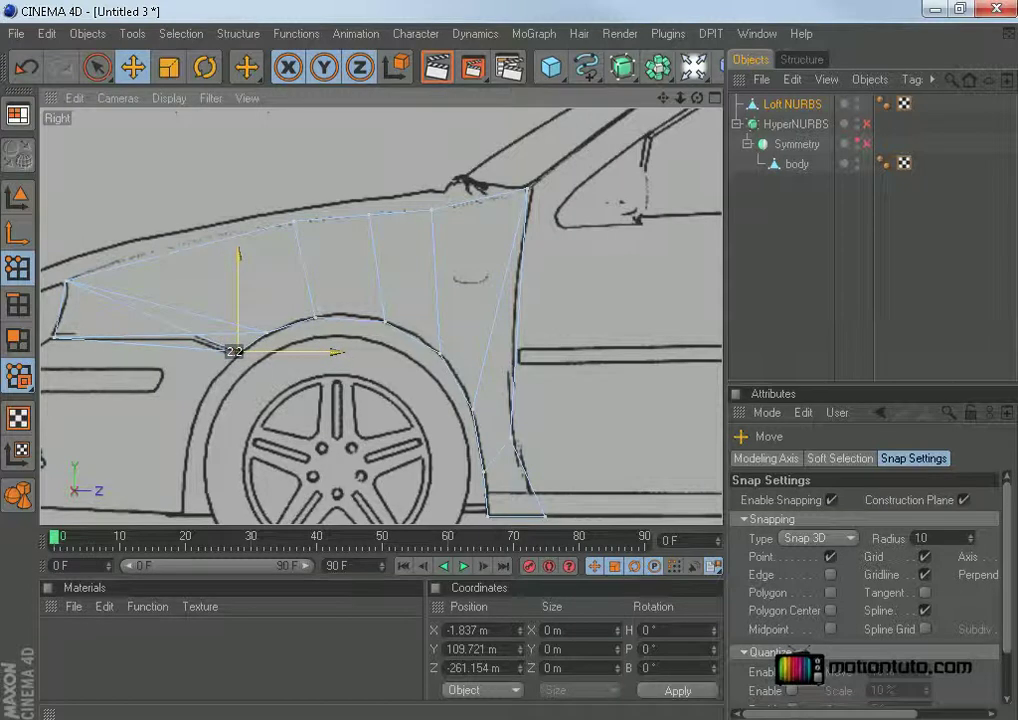
Undo the move and the insertion of the point added just ahead of the wheel arch.
{"action": "left_click", "coordinate": [27, 68]}
{"action": "left_click", "coordinate": [27, 68]}
{"action": "left_click", "coordinate": [28, 70]}
{"action": "scroll", "coordinate": [308, 320], "scroll_direction": "up", "scroll_amount": 2}
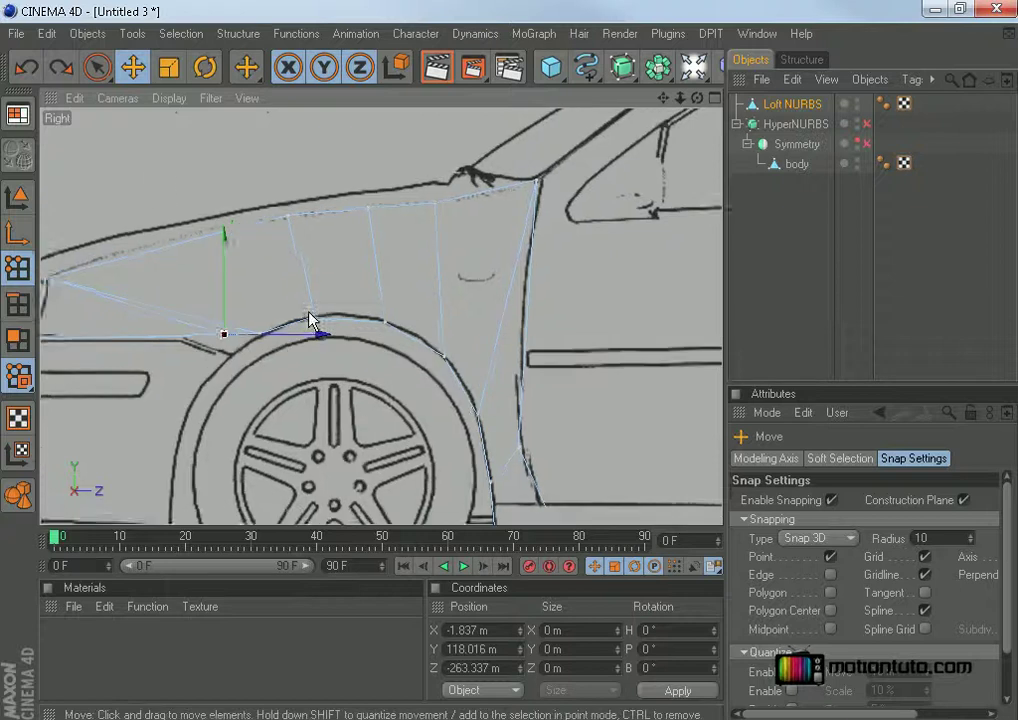
{"action": "left_click", "coordinate": [28, 67]}
Delete the lower headlight corner point and move the front arch point to about Y 109.8 m, Z -260.9 m.
{"action": "scroll", "coordinate": [92, 262], "scroll_direction": "down", "scroll_amount": 2}
{"action": "left_click", "coordinate": [77, 334]}
{"action": "key", "text": "Delete"}
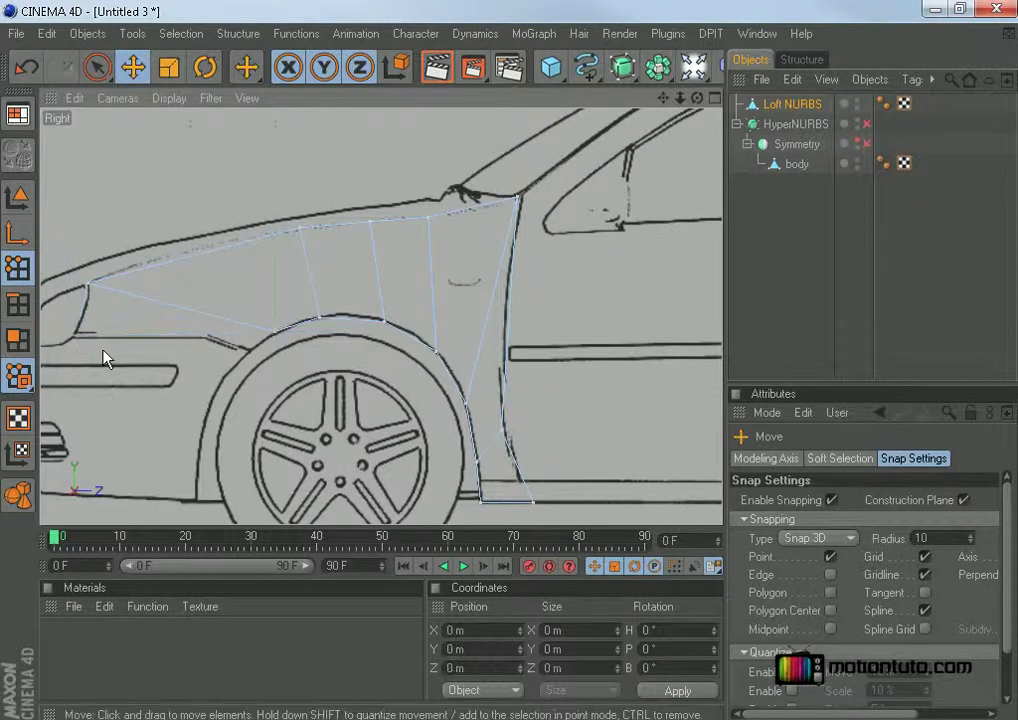
{"action": "left_click", "coordinate": [90, 286]}
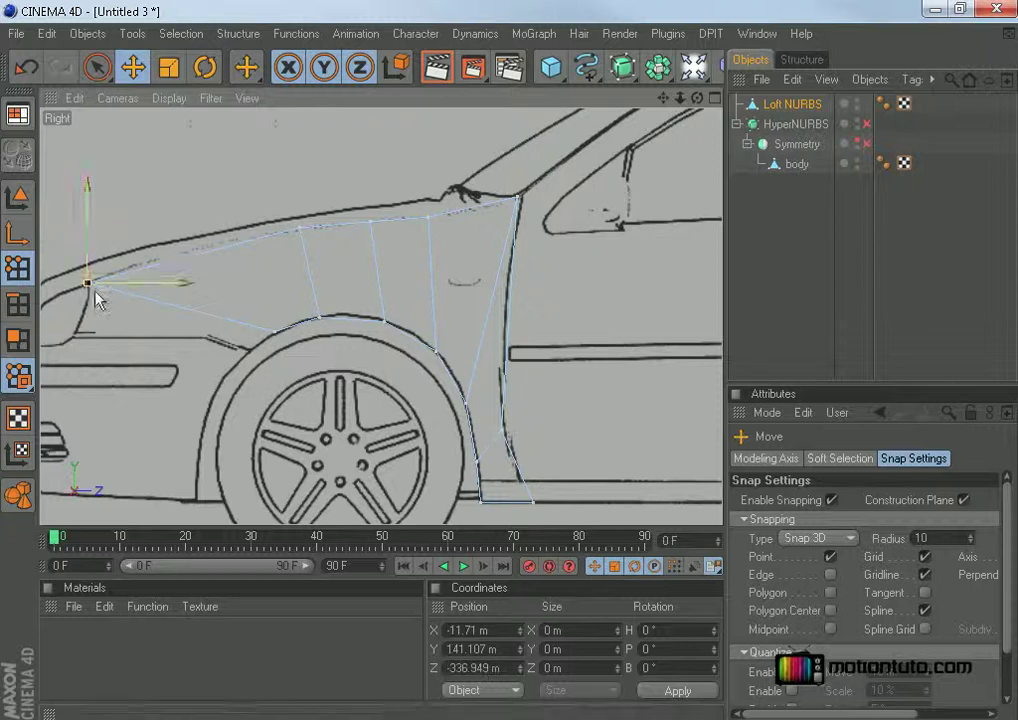
{"action": "left_click", "coordinate": [273, 332]}
{"action": "left_click_drag", "start_coordinate": [270, 336], "coordinate": [249, 349]}
Cut a loop through the fender just above the wheel arch with the Knife in Loop mode, at about 76.3% offset.
{"action": "right_click", "coordinate": [296, 295]}
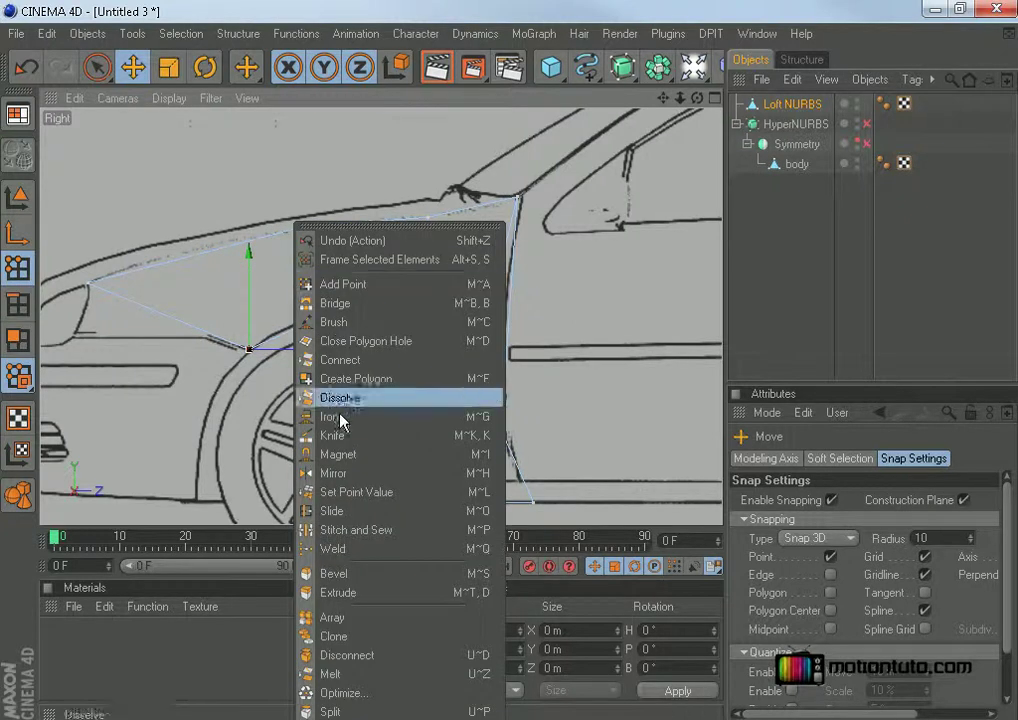
{"action": "left_click", "coordinate": [335, 435]}
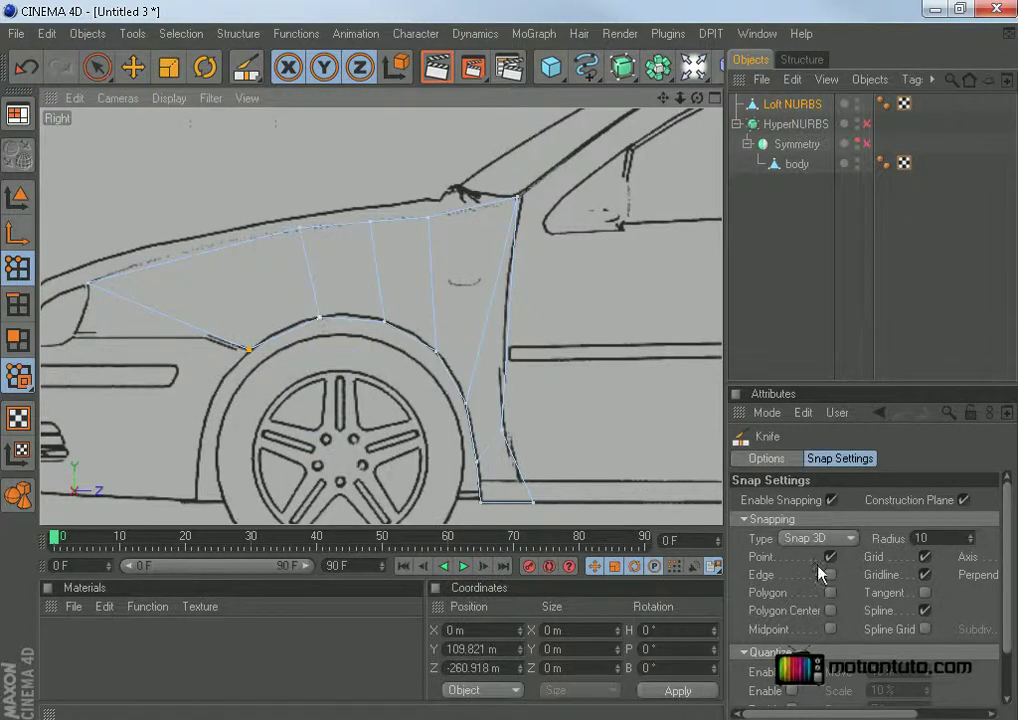
{"action": "left_click", "coordinate": [787, 460]}
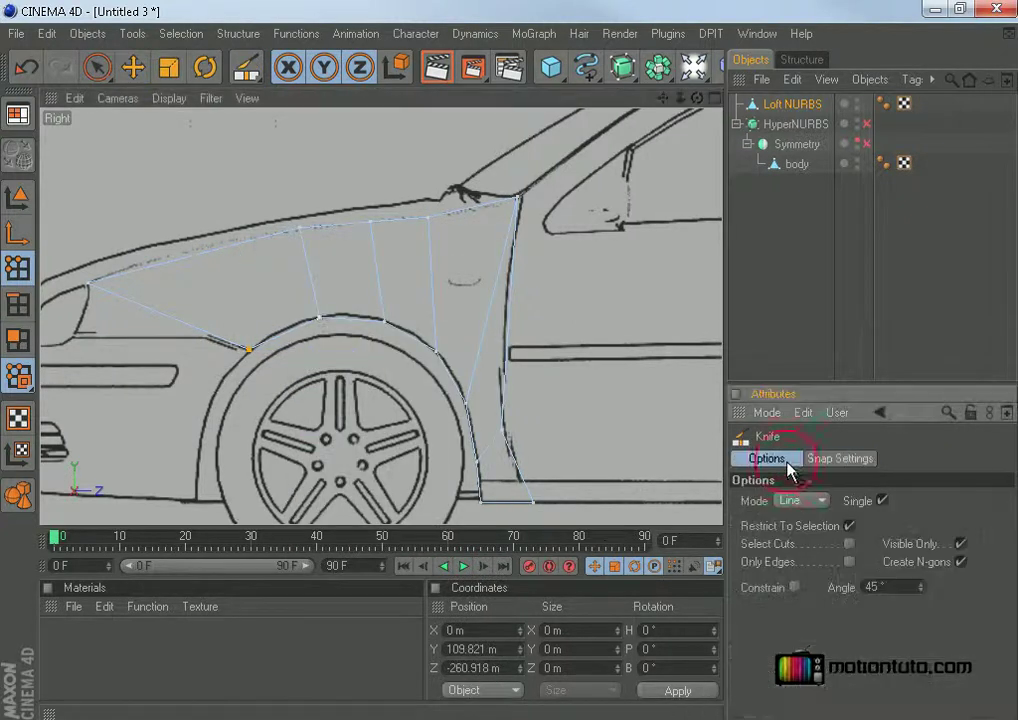
{"action": "left_click", "coordinate": [812, 518]}
{"action": "left_click", "coordinate": [808, 577]}
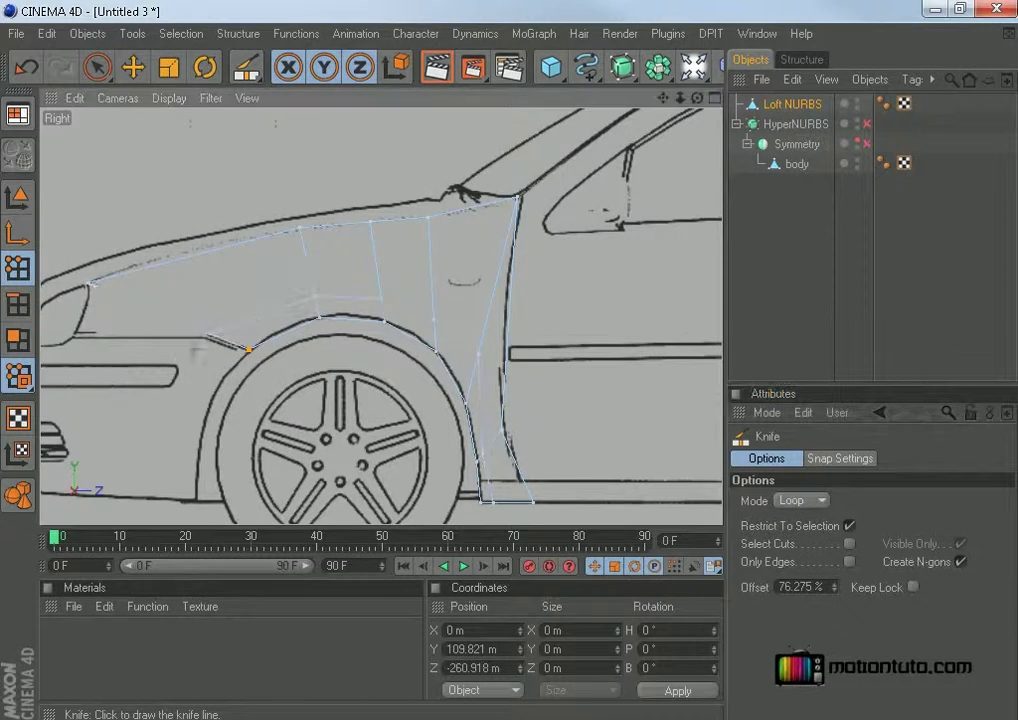
Move the frontmost point of the new loop to the headlight's lower corner at about Y 117.2 m, Z -340.8 m.
{"action": "left_click", "coordinate": [133, 67]}
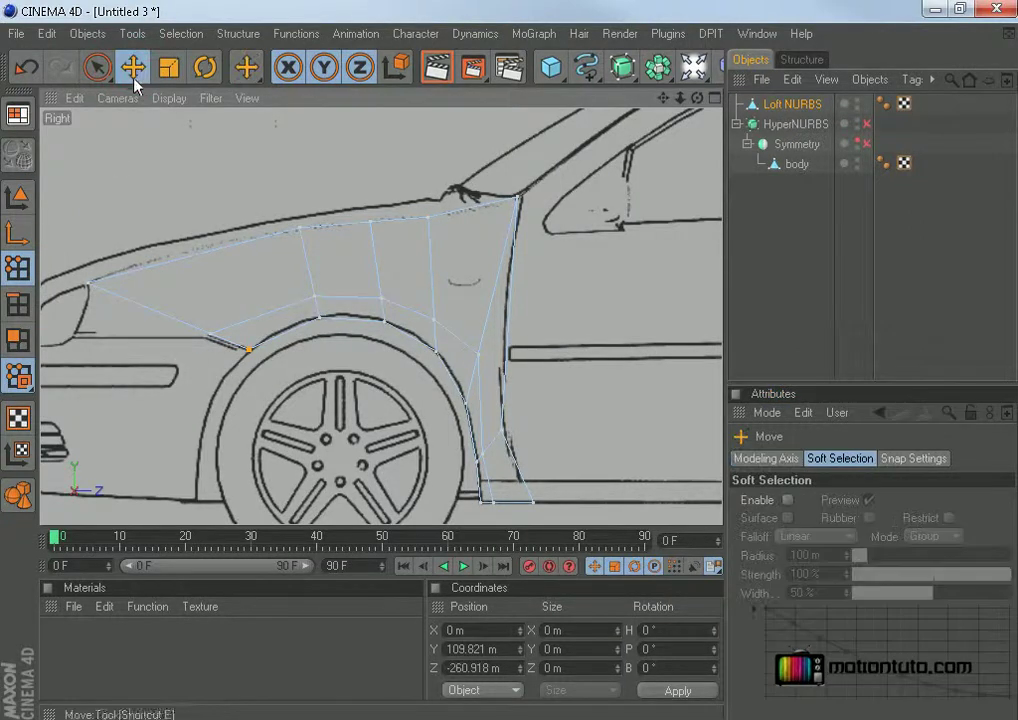
{"action": "left_click", "coordinate": [210, 334]}
{"action": "left_click_drag", "start_coordinate": [206, 334], "coordinate": [78, 333]}
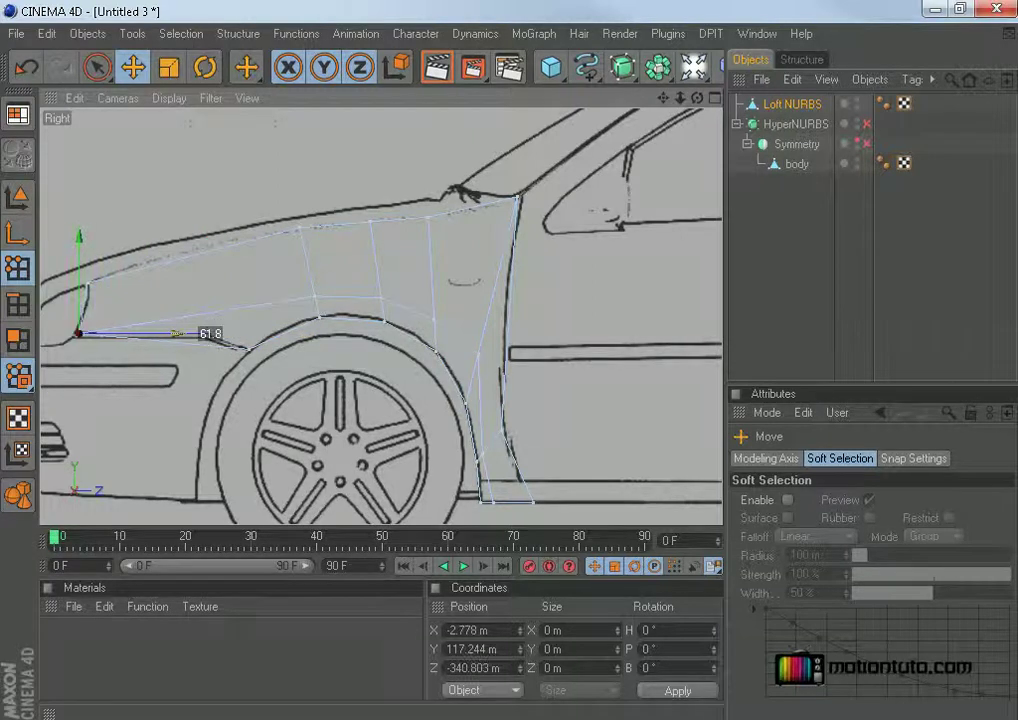
{"action": "left_click_drag", "start_coordinate": [212, 340], "coordinate": [213, 342]}
Add a point on the fender's lower front edge at about Z -280.3 m and raise it to about Y 115.4 m.
{"action": "right_click", "coordinate": [210, 345]}
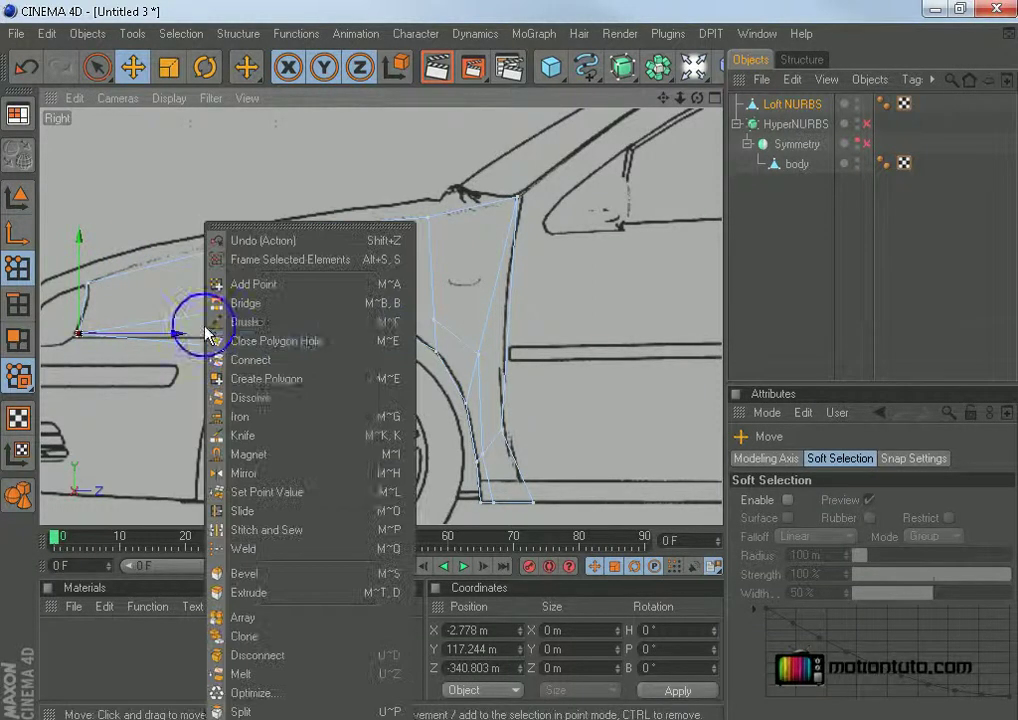
{"action": "left_click", "coordinate": [250, 283]}
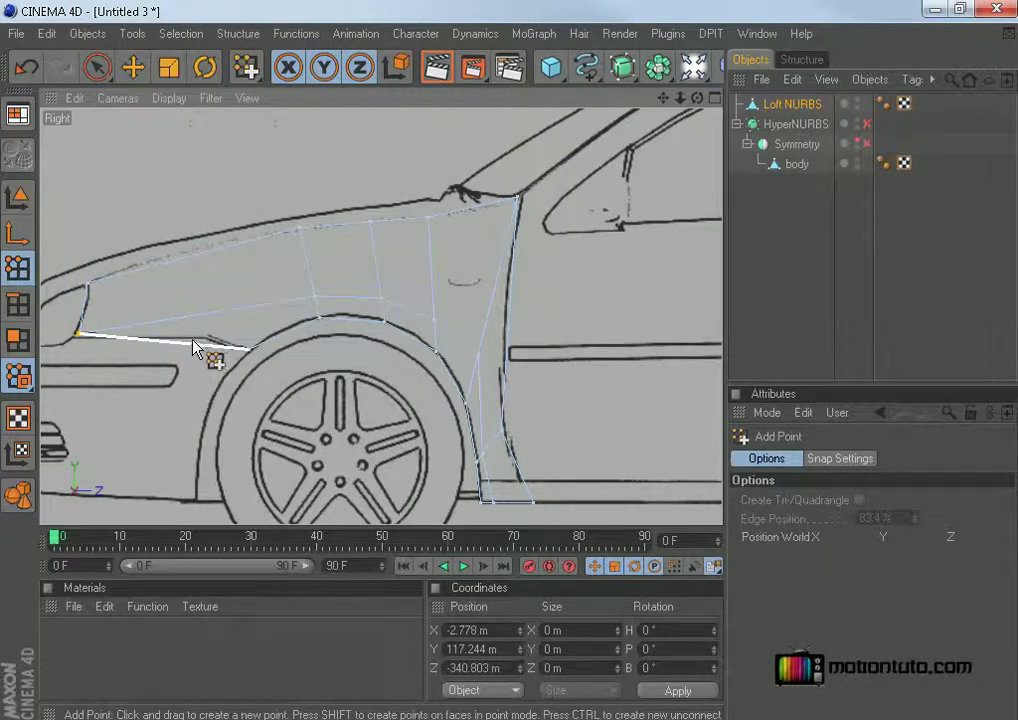
{"action": "left_click", "coordinate": [210, 349]}
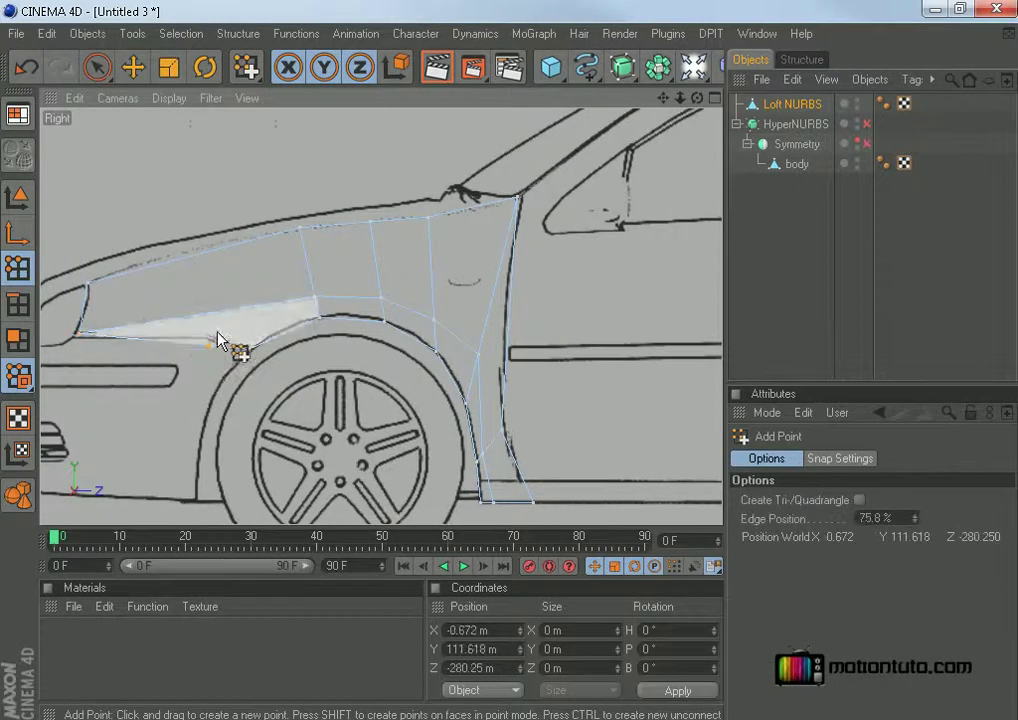
{"action": "left_click", "coordinate": [133, 67]}
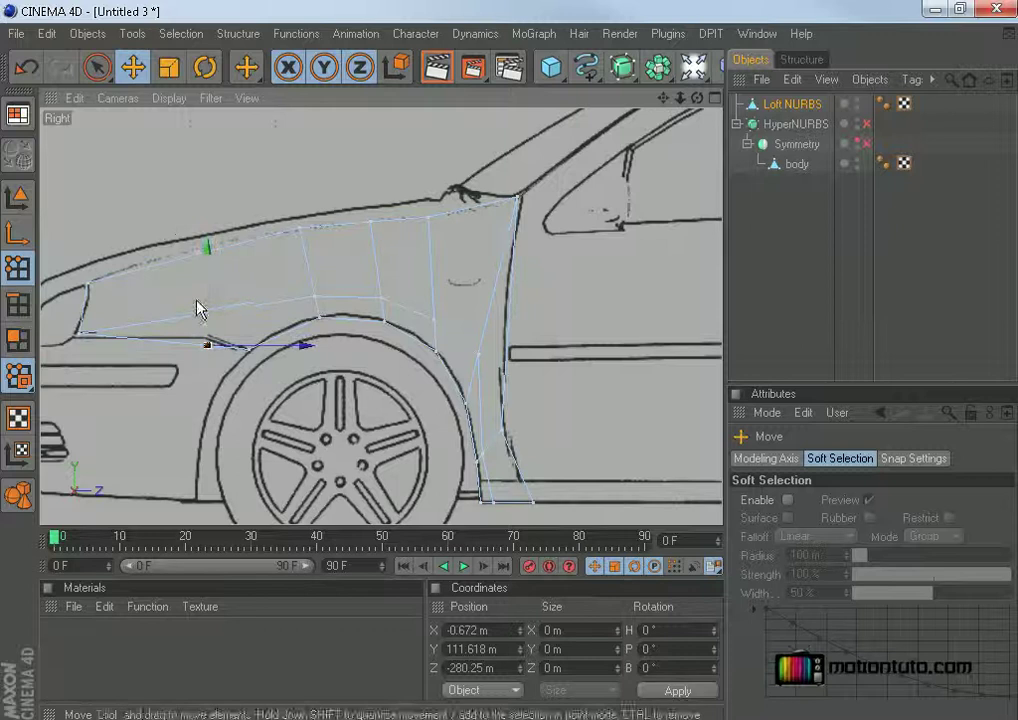
{"action": "left_click_drag", "start_coordinate": [207, 302], "coordinate": [207, 295]}
{"action": "left_click_drag", "start_coordinate": [207, 333], "coordinate": [207, 338]}
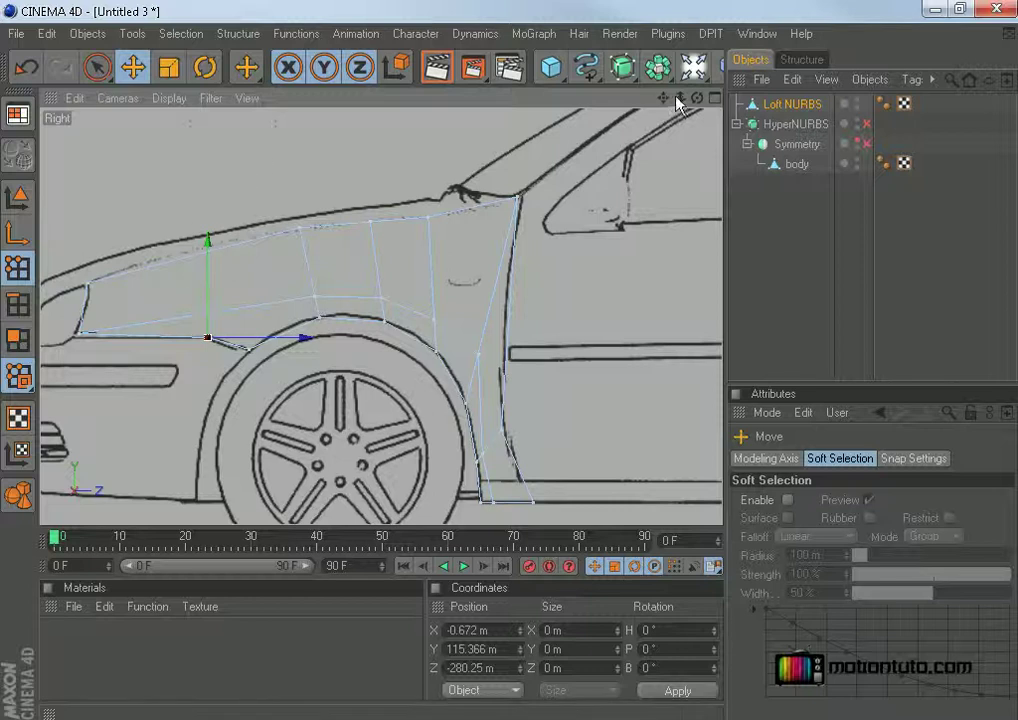
Move the lower door-edge point rearward to about Z -137.3 m and the upper door corner point to about Y 182.7 m, Z -131.1 m.
{"action": "left_click", "coordinate": [715, 100]}
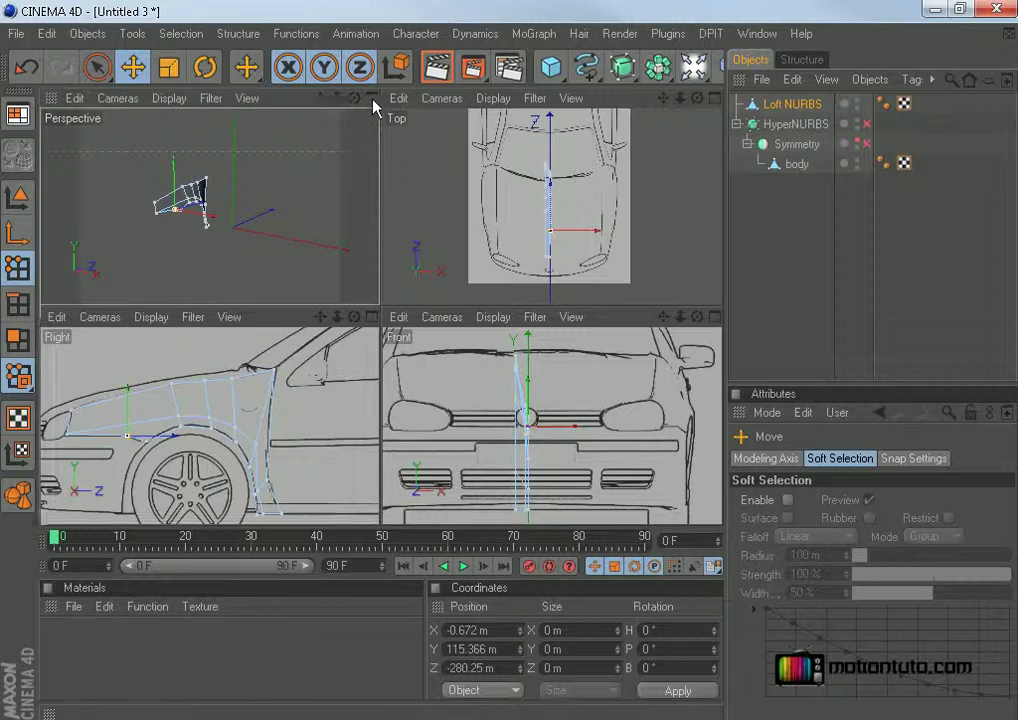
{"action": "left_click", "coordinate": [372, 98]}
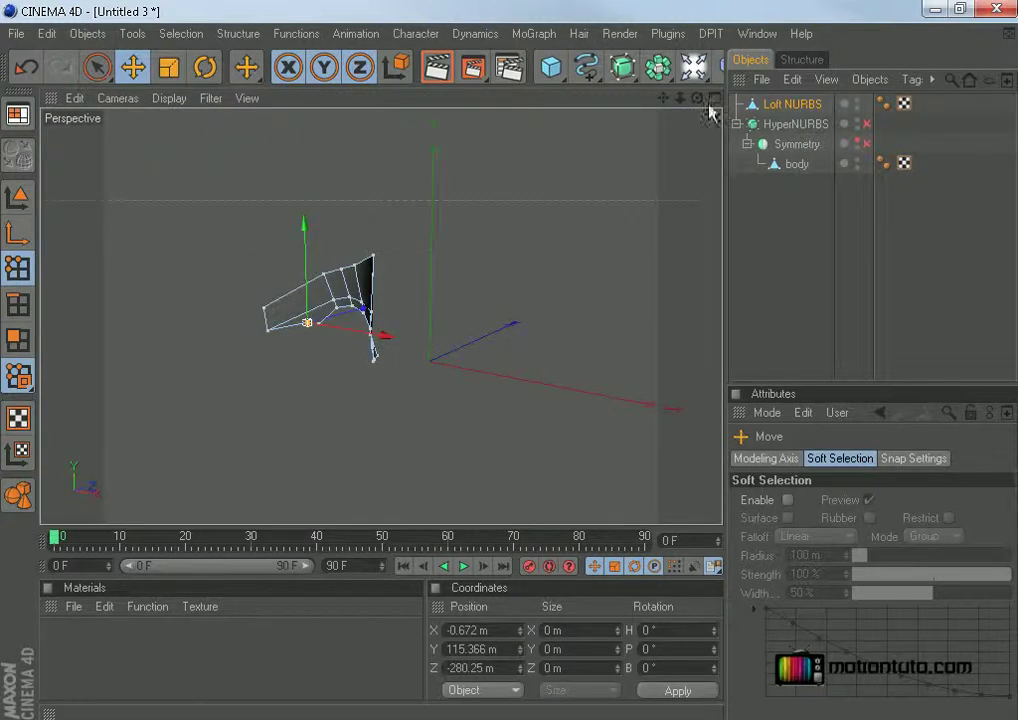
{"action": "mouse_move", "coordinate": [698, 98]}
{"action": "left_mouse_down"}
{"action": "mouse_move", "coordinate": [470, 96]}
{"action": "mouse_move", "coordinate": [530, 96]}
{"action": "left_mouse_up"}
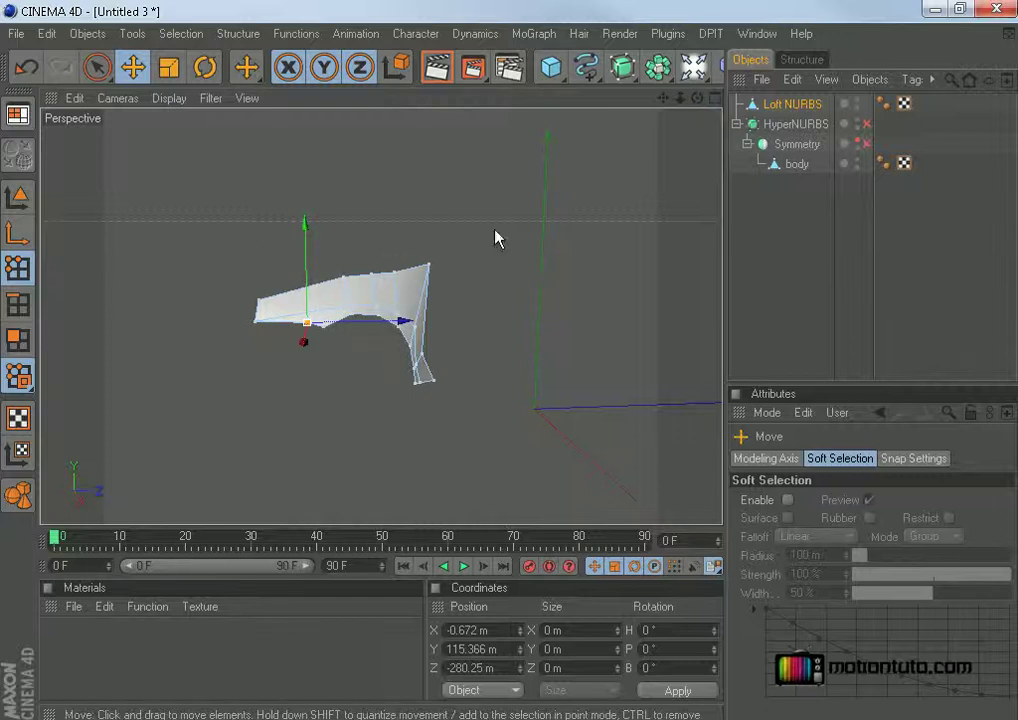
{"action": "left_click", "coordinate": [716, 100]}
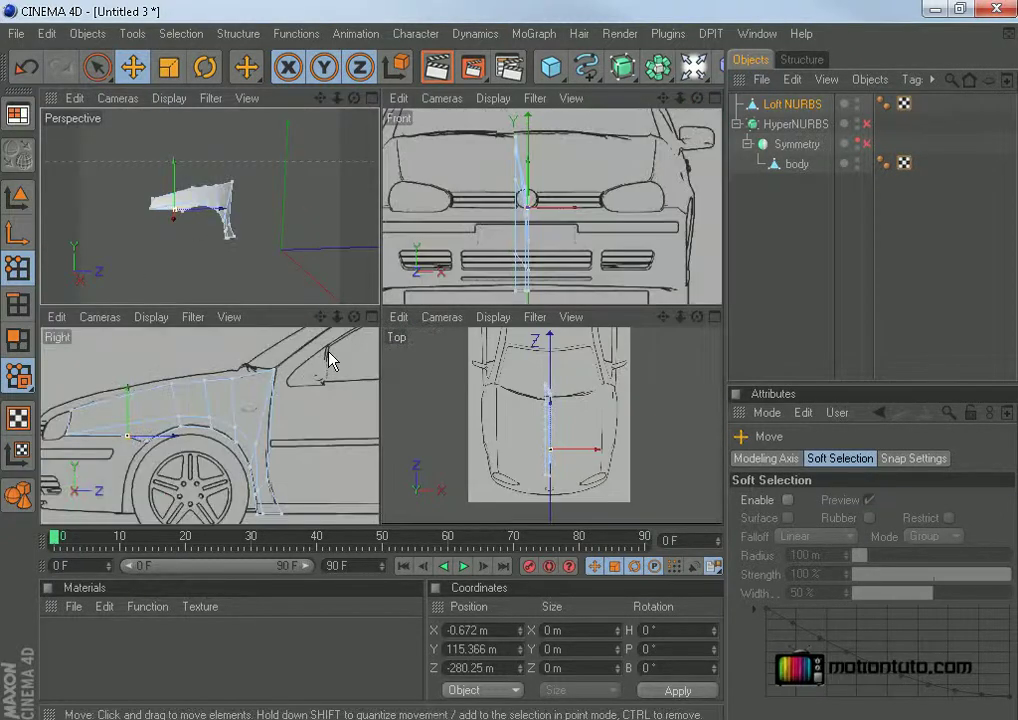
{"action": "left_click", "coordinate": [370, 316]}
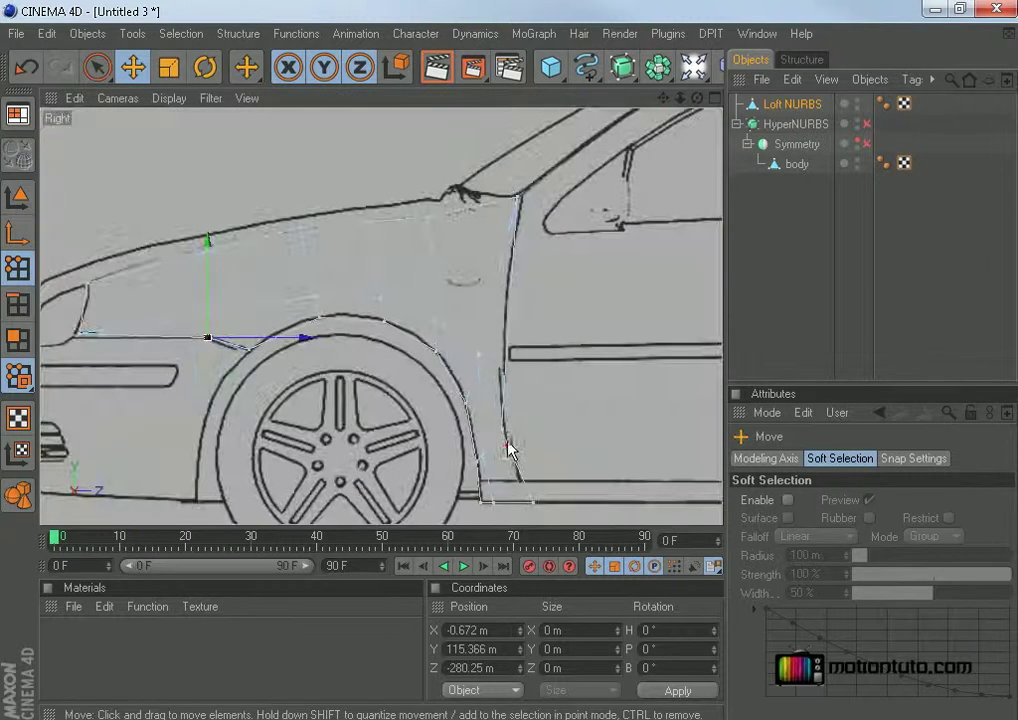
{"action": "left_click", "coordinate": [505, 432]}
{"action": "left_click_drag", "start_coordinate": [509, 361], "coordinate": [518, 361]}
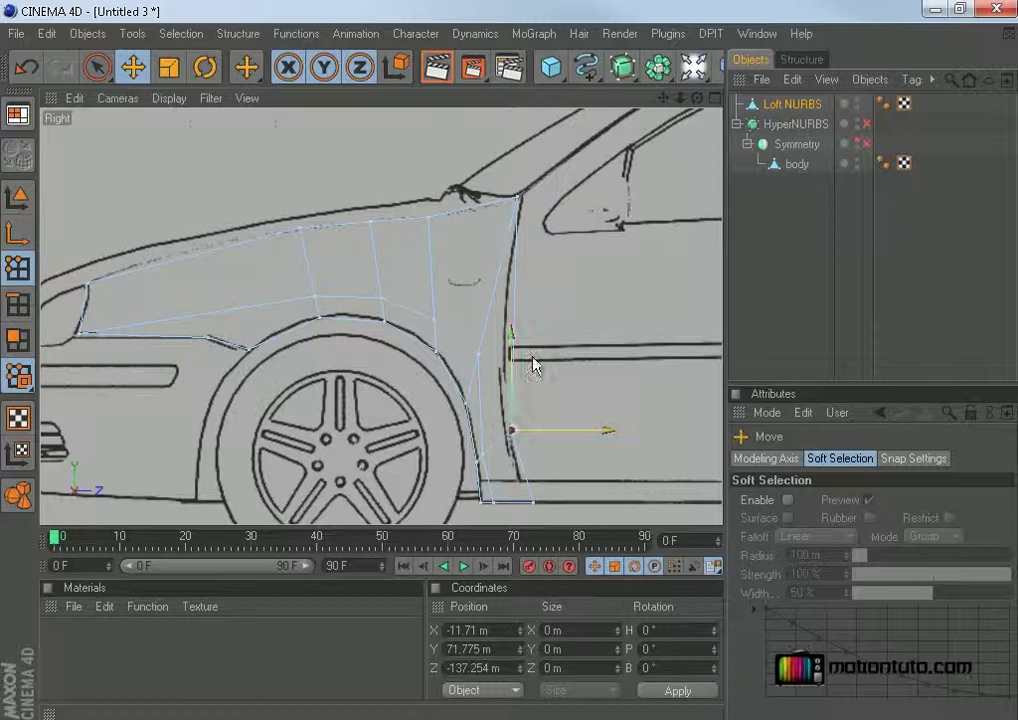
{"action": "left_click", "coordinate": [518, 200]}
{"action": "left_click_drag", "start_coordinate": [536, 210], "coordinate": [543, 208]}
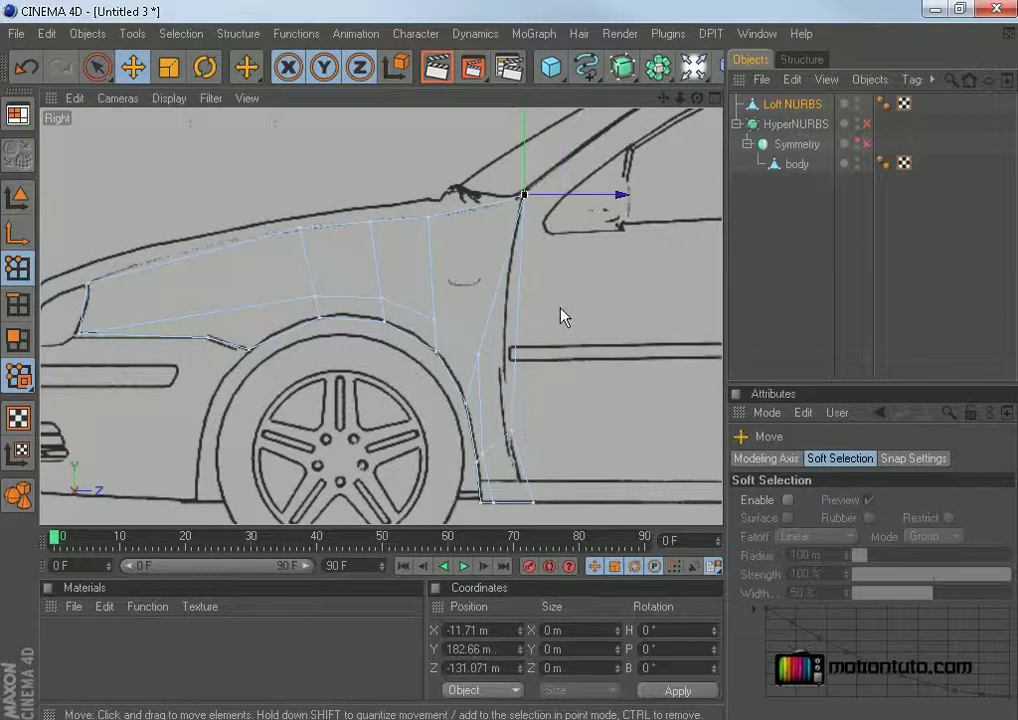
Pull the lower door-edge point slightly forward onto the door line and the rear sill corner point to about Z -130.9 m.
{"action": "left_click", "coordinate": [513, 427]}
{"action": "left_click_drag", "start_coordinate": [518, 430], "coordinate": [511, 430]}
{"action": "left_click", "coordinate": [533, 502]}
{"action": "left_click_drag", "start_coordinate": [533, 502], "coordinate": [524, 502]}
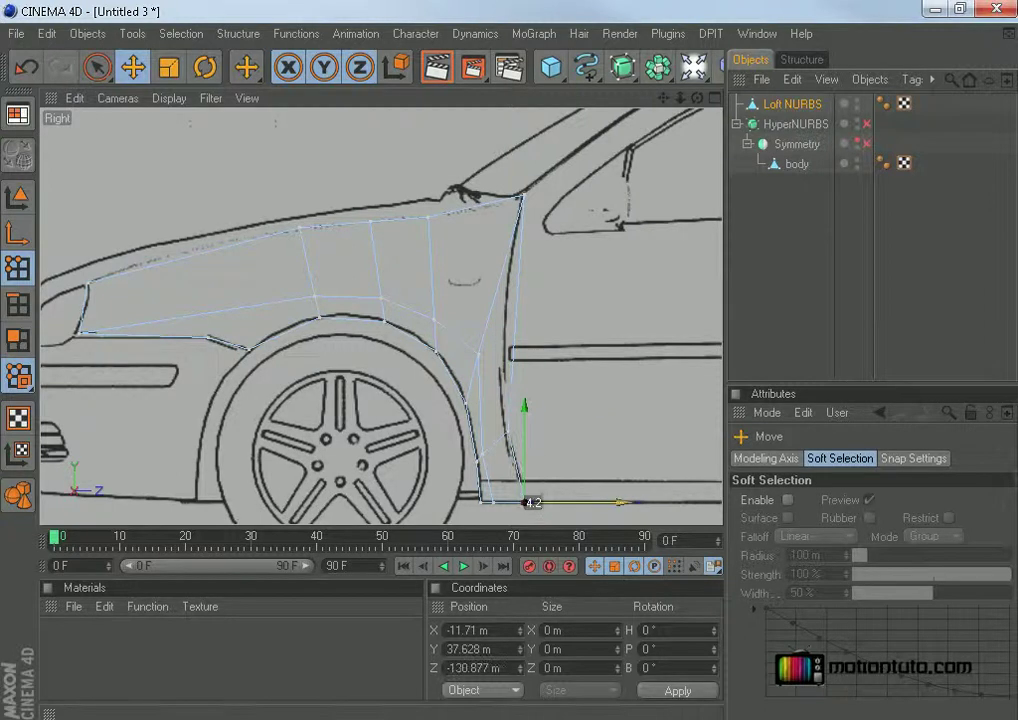
Add a point midway on the fender's rear edge at about Y 121.2 m and move it forward to about Z -139.9 m.
{"action": "right_click", "coordinate": [567, 303]}
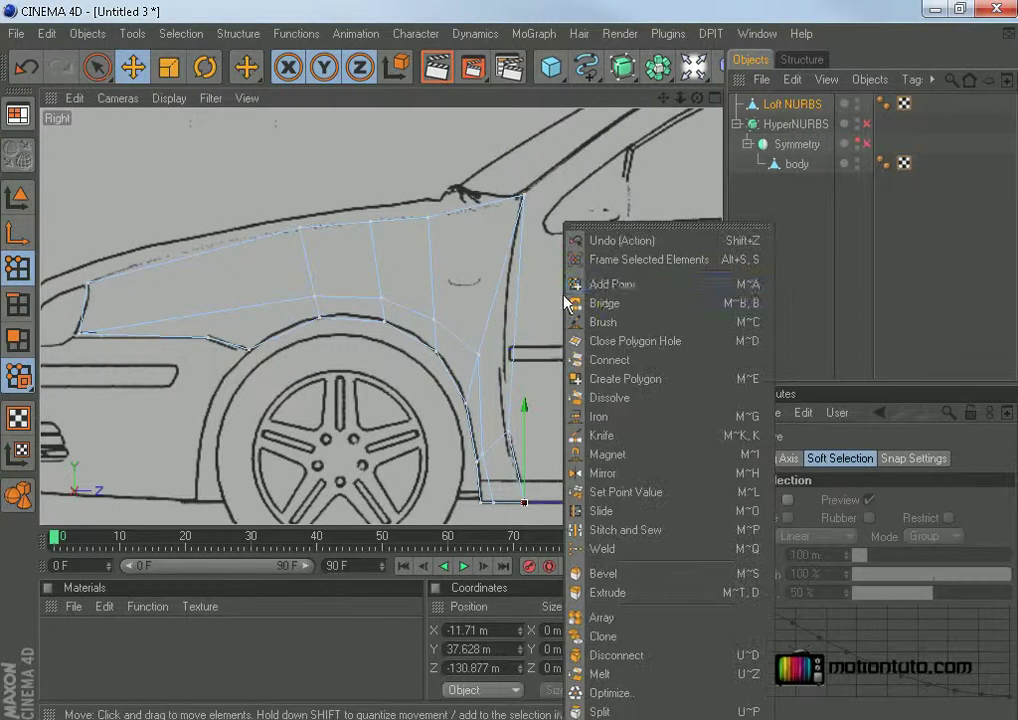
{"action": "left_click", "coordinate": [642, 285]}
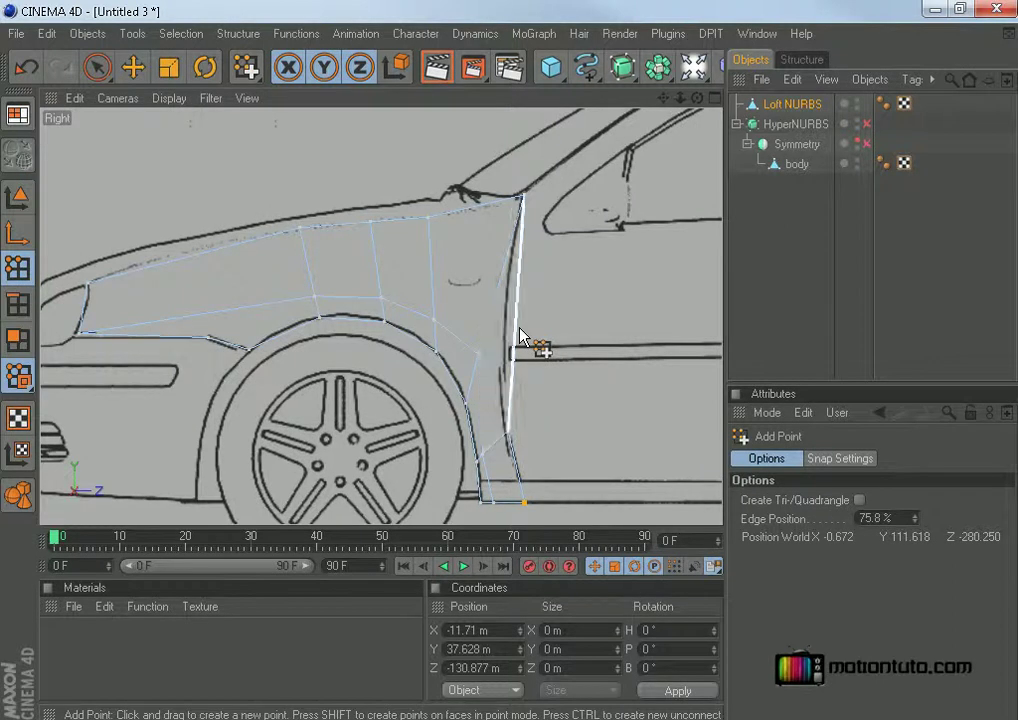
{"action": "left_click", "coordinate": [515, 326]}
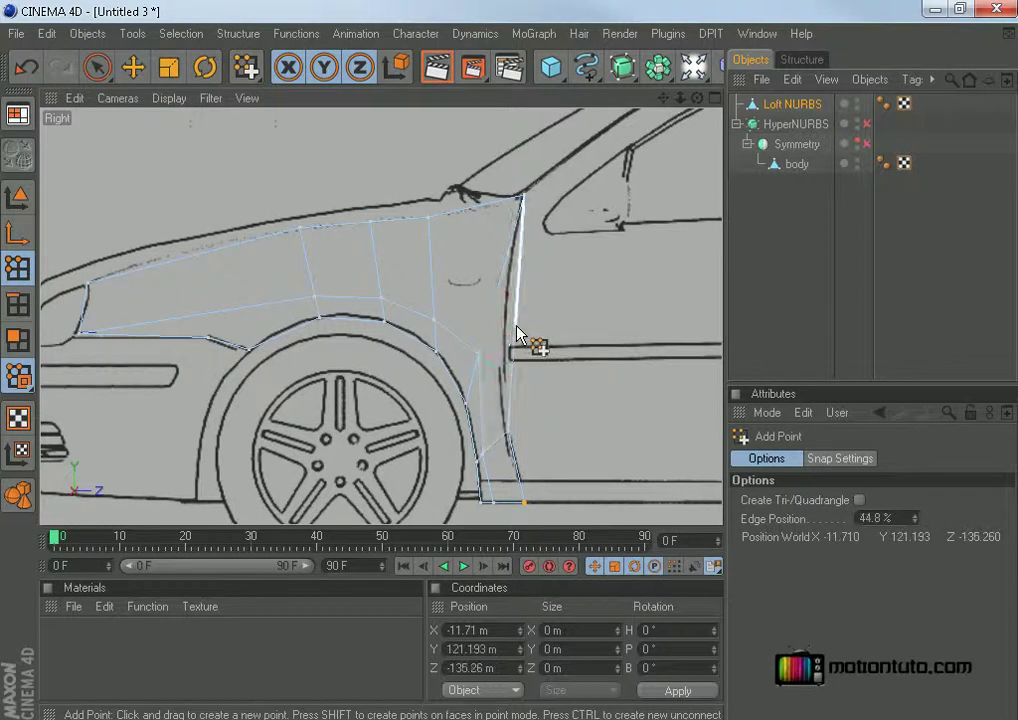
{"action": "left_click", "coordinate": [167, 67]}
{"action": "left_click", "coordinate": [138, 72]}
{"action": "left_click_drag", "start_coordinate": [528, 327], "coordinate": [507, 326]}
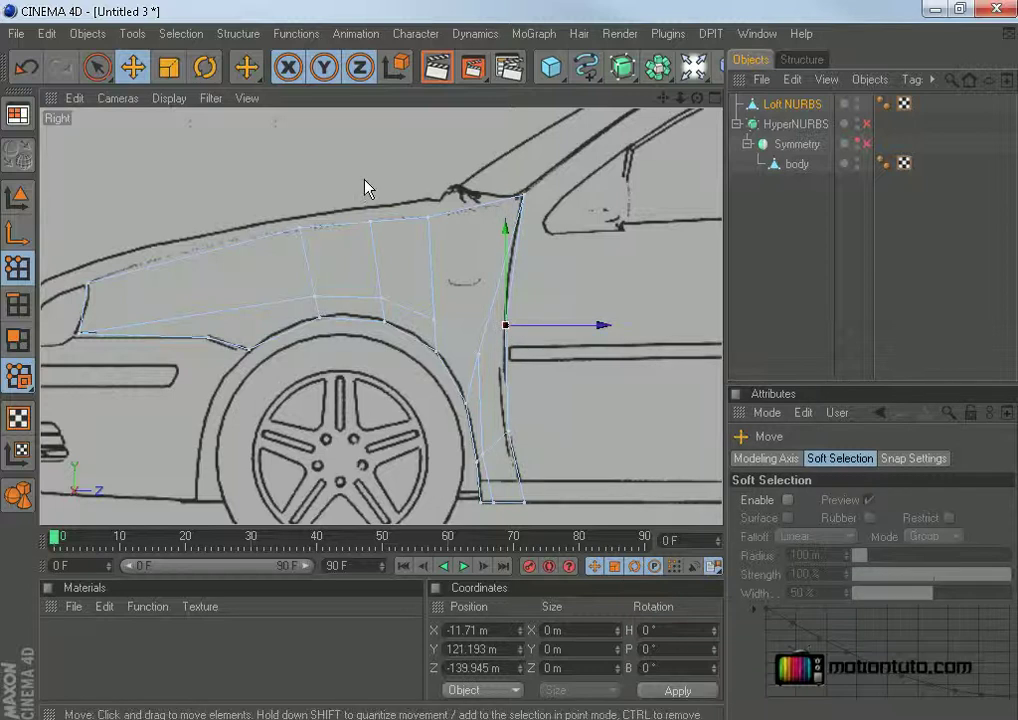
Select the fender's upper headlight corner point with Rectangle Selection.
{"action": "left_click_drag", "start_coordinate": [97, 67], "coordinate": [155, 86]}
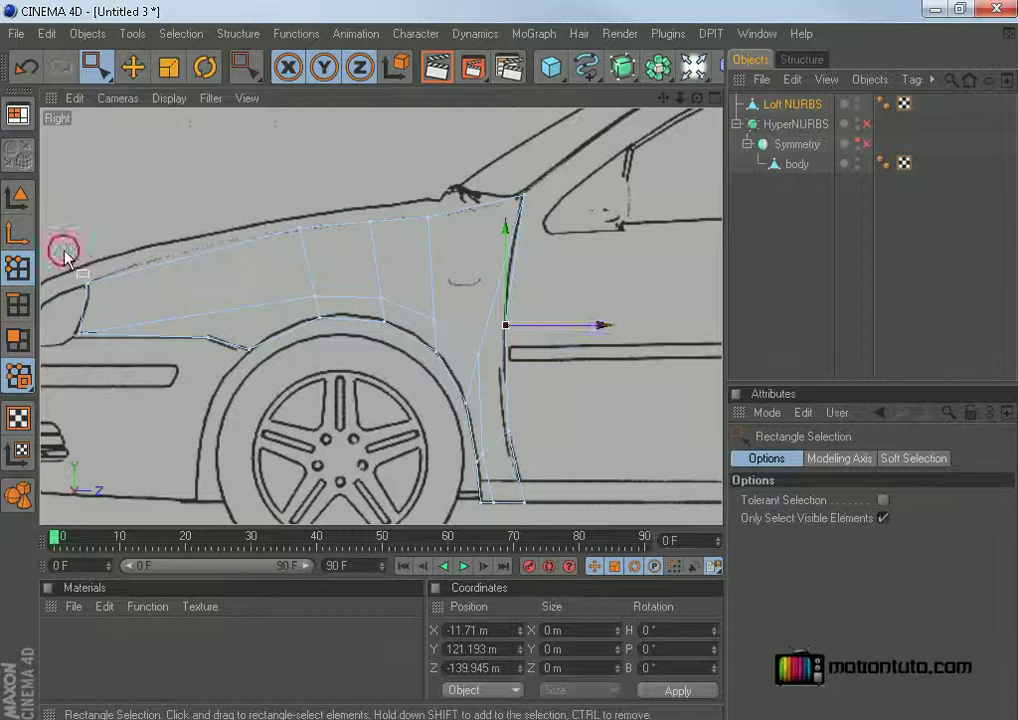
{"action": "left_click", "coordinate": [116, 318]}
{"action": "left_click_drag", "start_coordinate": [63, 268], "coordinate": [102, 316]}
Move the whole Loft NURBS fender object outward along X to about 147.9 m, onto the side of the car.
{"action": "left_click", "coordinate": [713, 98]}
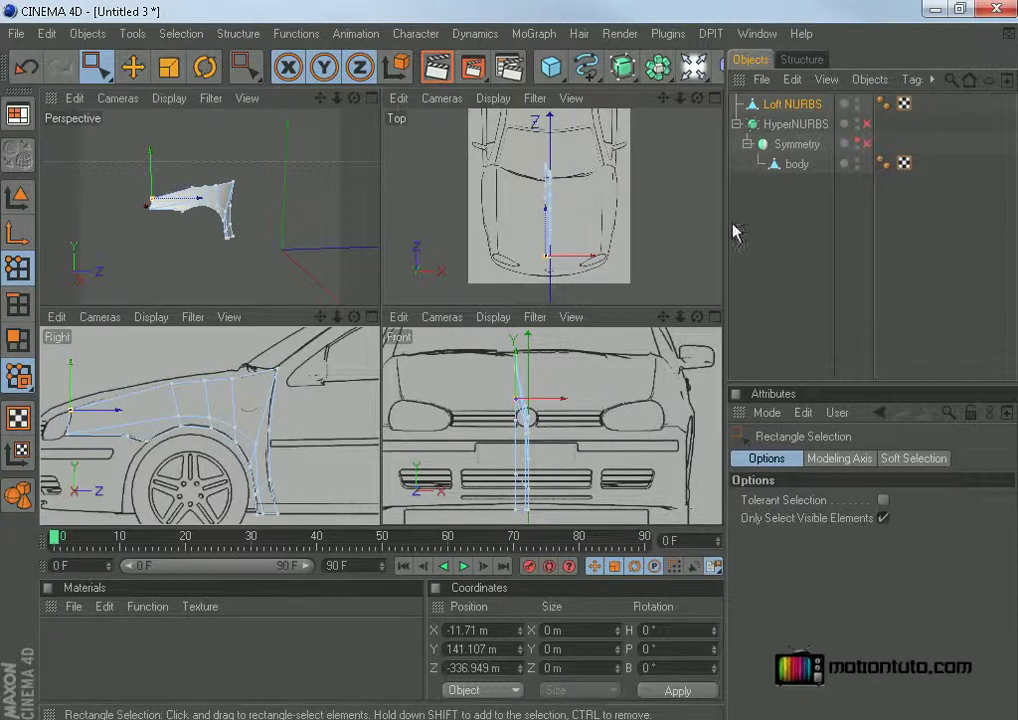
{"action": "left_click", "coordinate": [786, 110]}
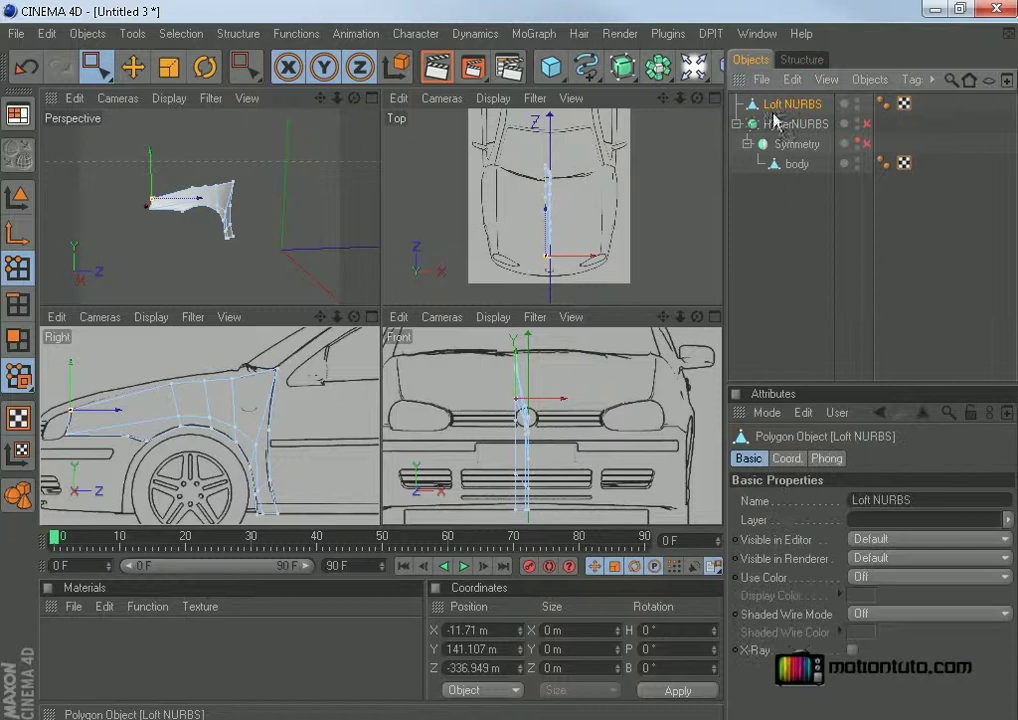
{"action": "left_click", "coordinate": [13, 203]}
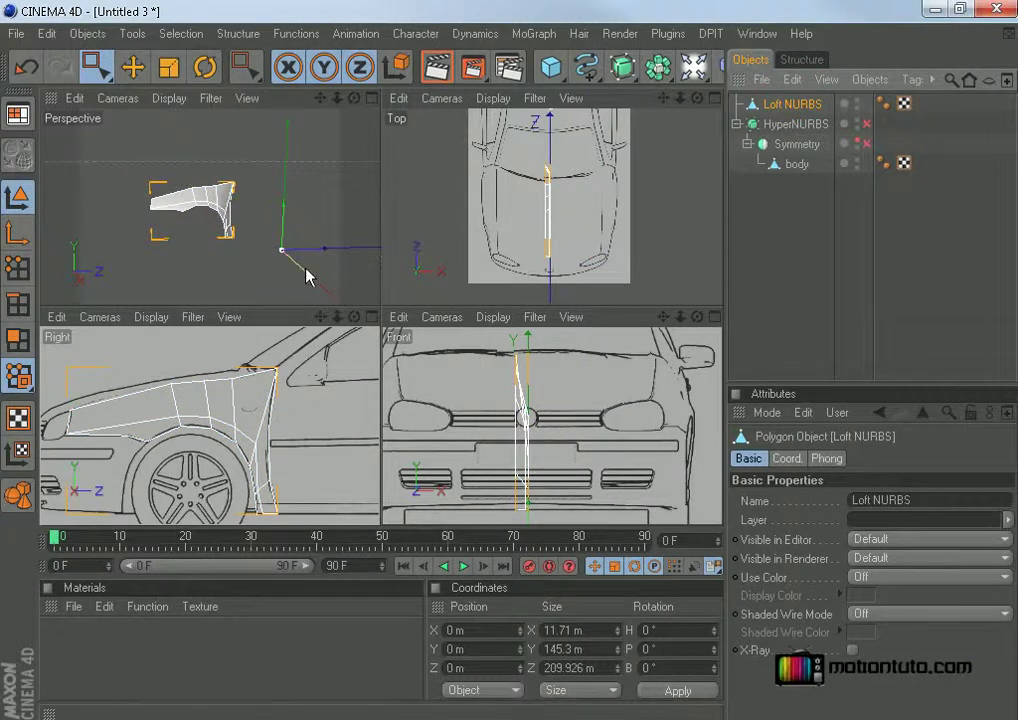
{"action": "left_click_drag", "start_coordinate": [303, 270], "coordinate": [394, 348]}
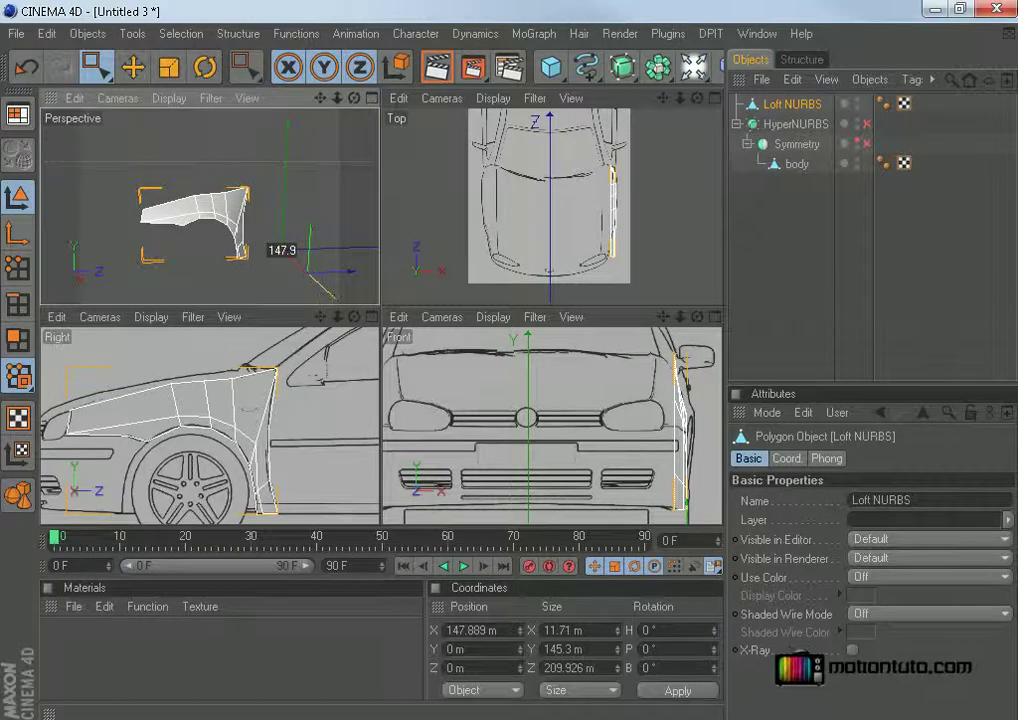
In point mode, move the fender's upper headlight corner point in the Top view to about X -34.1 m, Z -334.8 m.
{"action": "left_click_drag", "start_coordinate": [320, 295], "coordinate": [320, 295]}
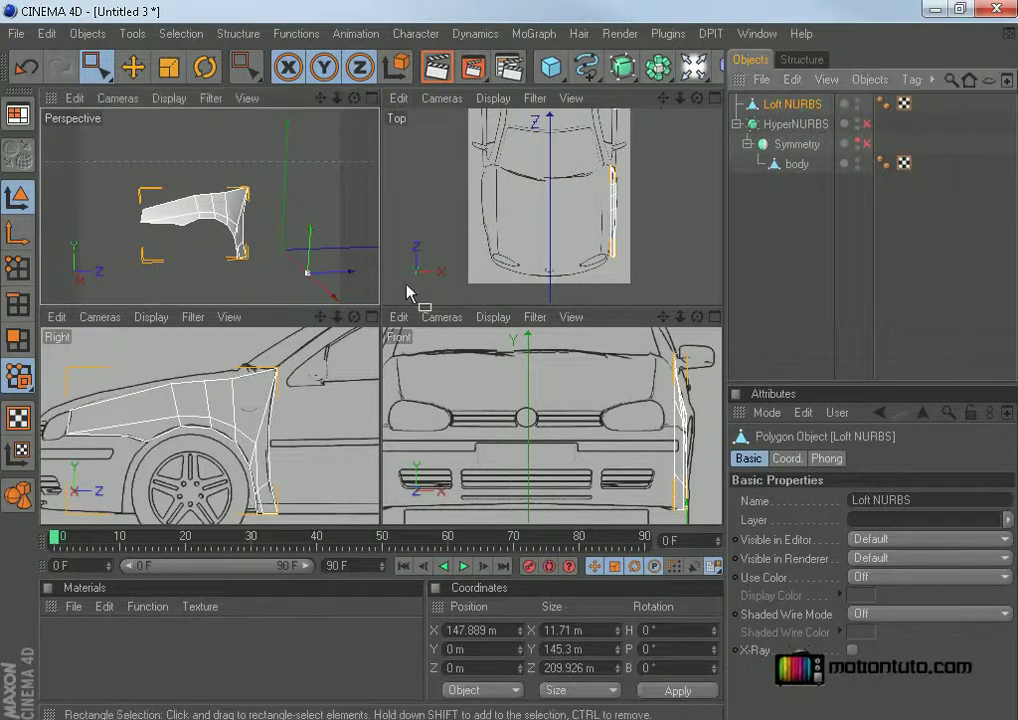
{"action": "left_click", "coordinate": [17, 267]}
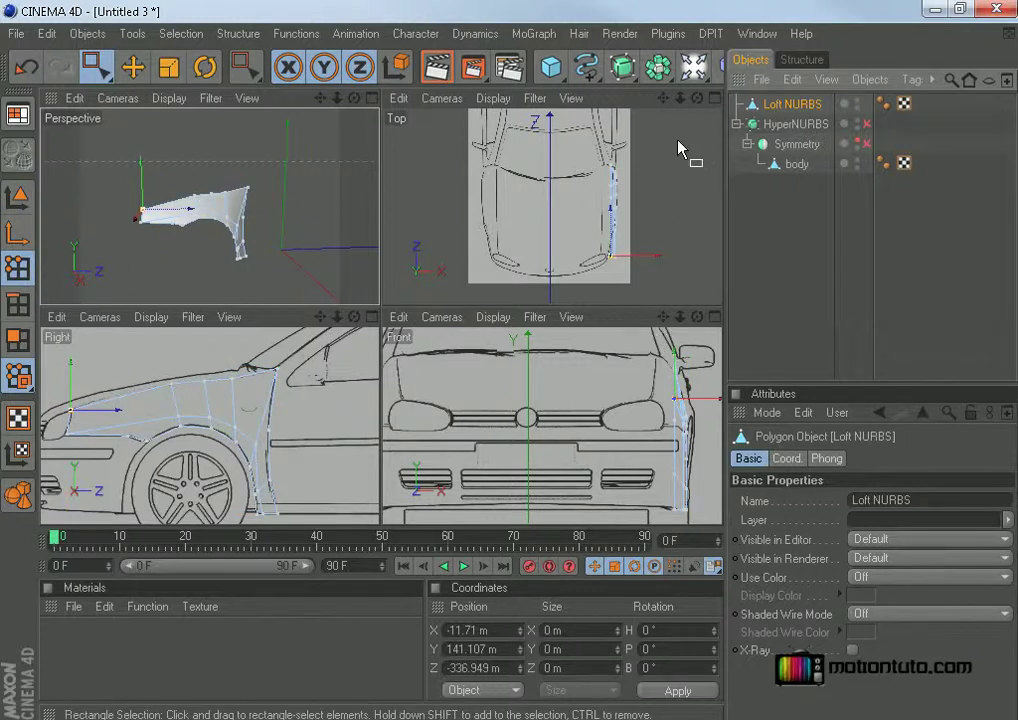
{"action": "middle_click", "coordinate": [706, 108]}
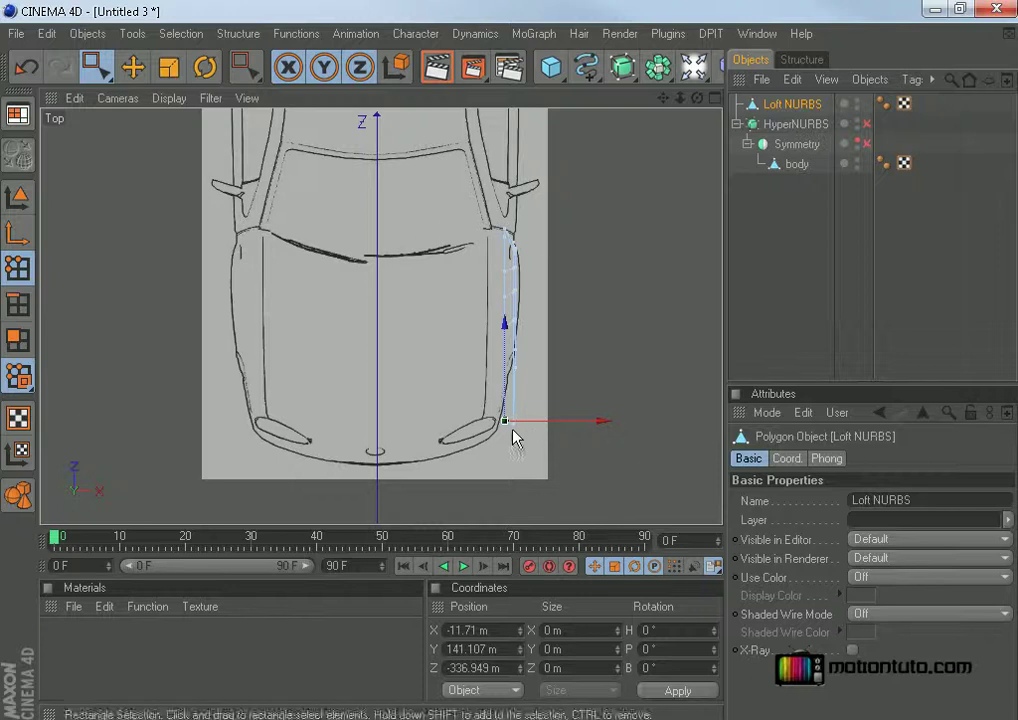
{"action": "mouse_move", "coordinate": [514, 431]}
{"action": "left_mouse_down"}
{"action": "mouse_move", "coordinate": [483, 418]}
{"action": "mouse_move", "coordinate": [502, 423]}
{"action": "left_mouse_up"}
{"action": "scroll", "coordinate": [557, 362], "scroll_direction": "up", "scroll_amount": 3}
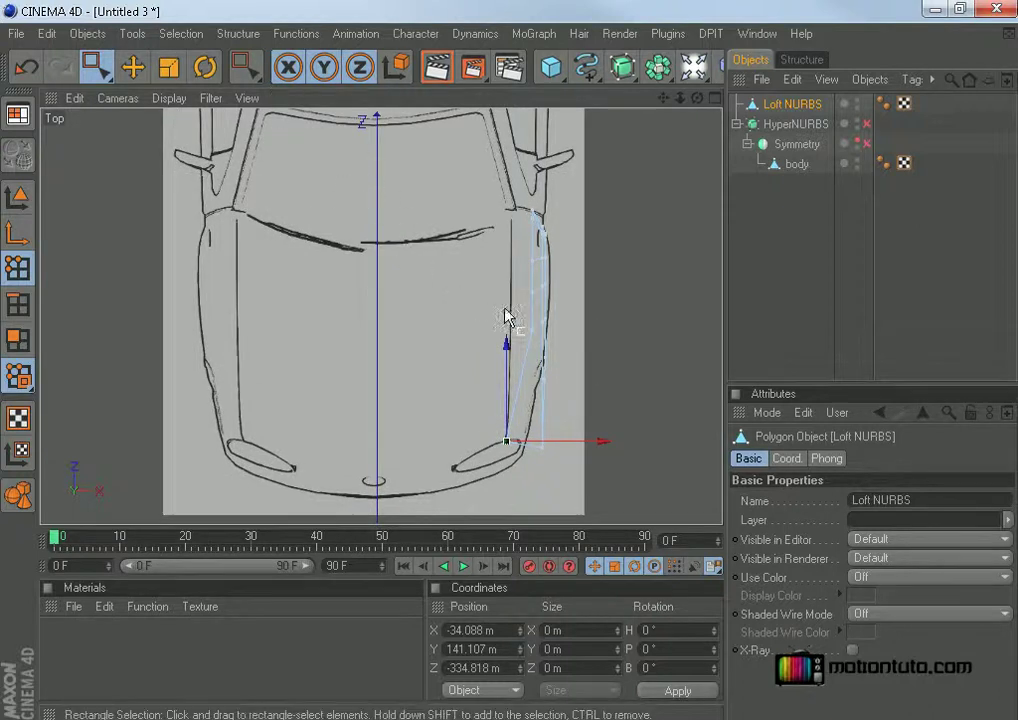
Move the next upper-edge point behind the headlight corner inward to about X -30.9 m onto the hood line, keeping Z at -237.0 m.
{"action": "left_click", "coordinate": [533, 330]}
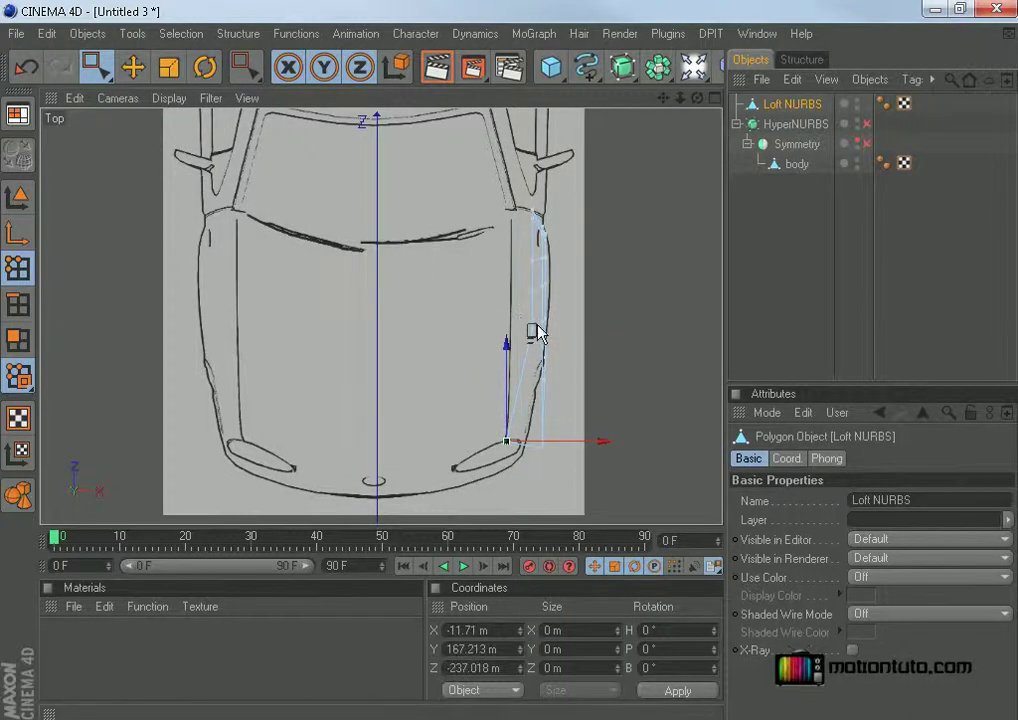
{"action": "left_click_drag", "start_coordinate": [564, 329], "coordinate": [500, 325]}
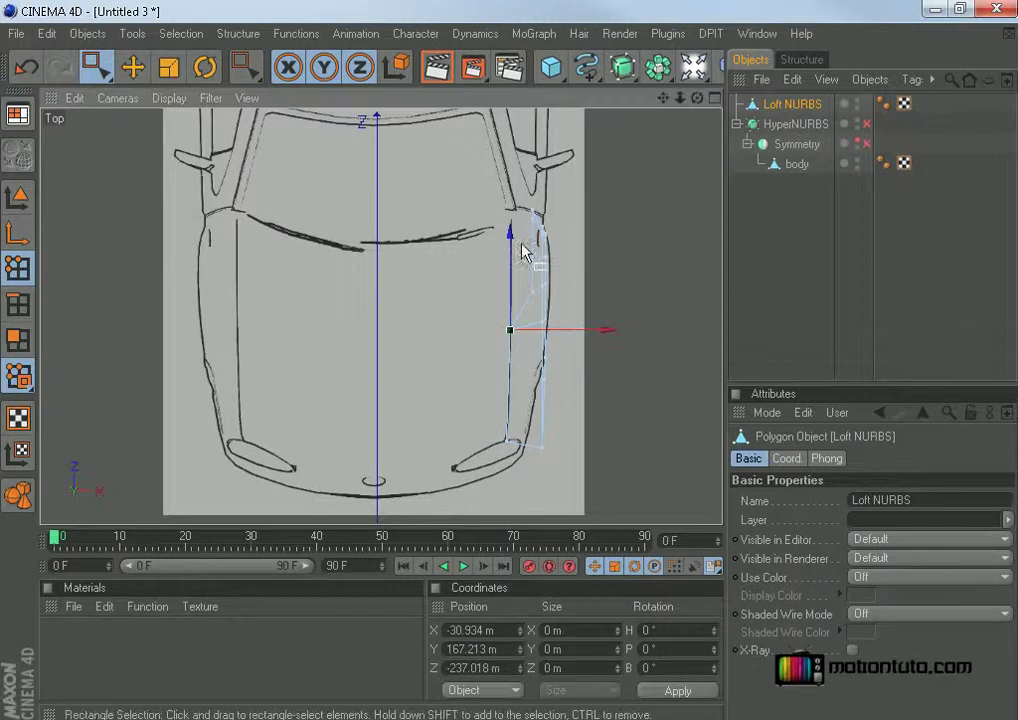
{"action": "left_click_drag", "start_coordinate": [520, 276], "coordinate": [510, 343]}
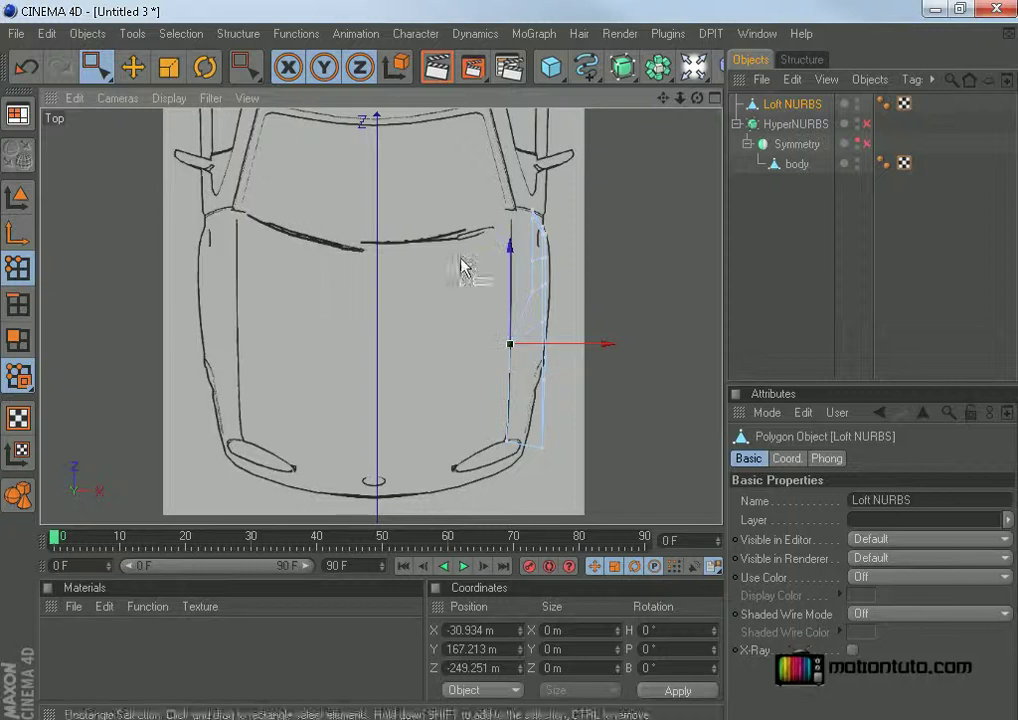
{"action": "left_click", "coordinate": [34, 58]}
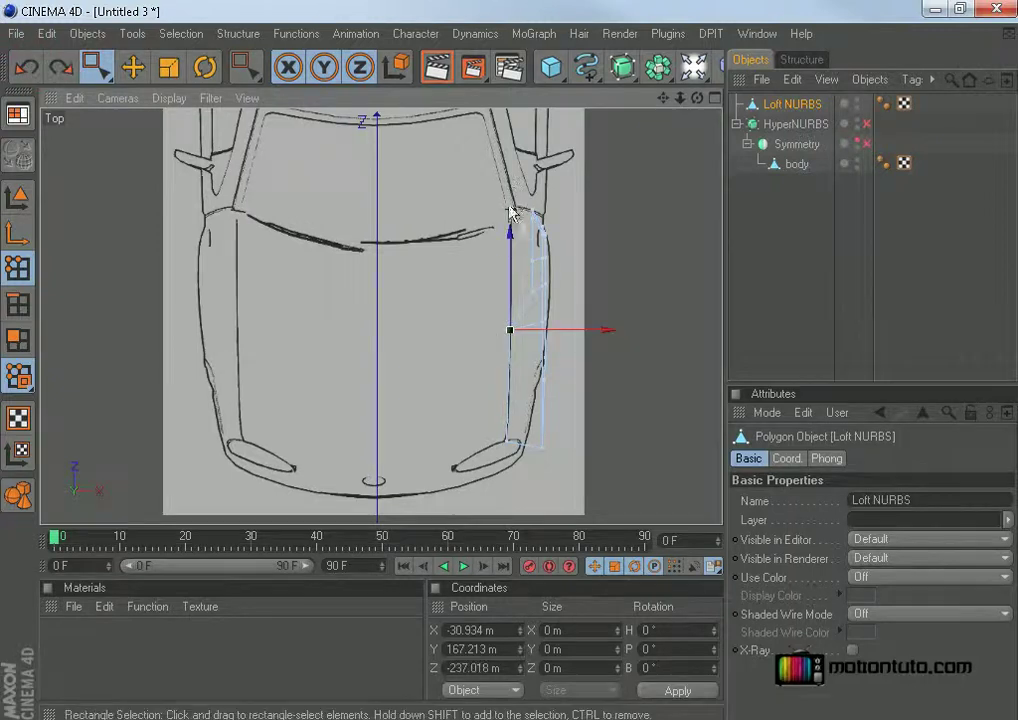
Move the next two upper-edge points inward onto the hood line, to about X -30.9 m and X -30.1 m.
{"action": "mouse_move", "coordinate": [523, 273]}
{"action": "left_mouse_down"}
{"action": "mouse_move", "coordinate": [535, 305]}
{"action": "mouse_move", "coordinate": [557, 298]}
{"action": "mouse_move", "coordinate": [510, 292]}
{"action": "left_mouse_up"}
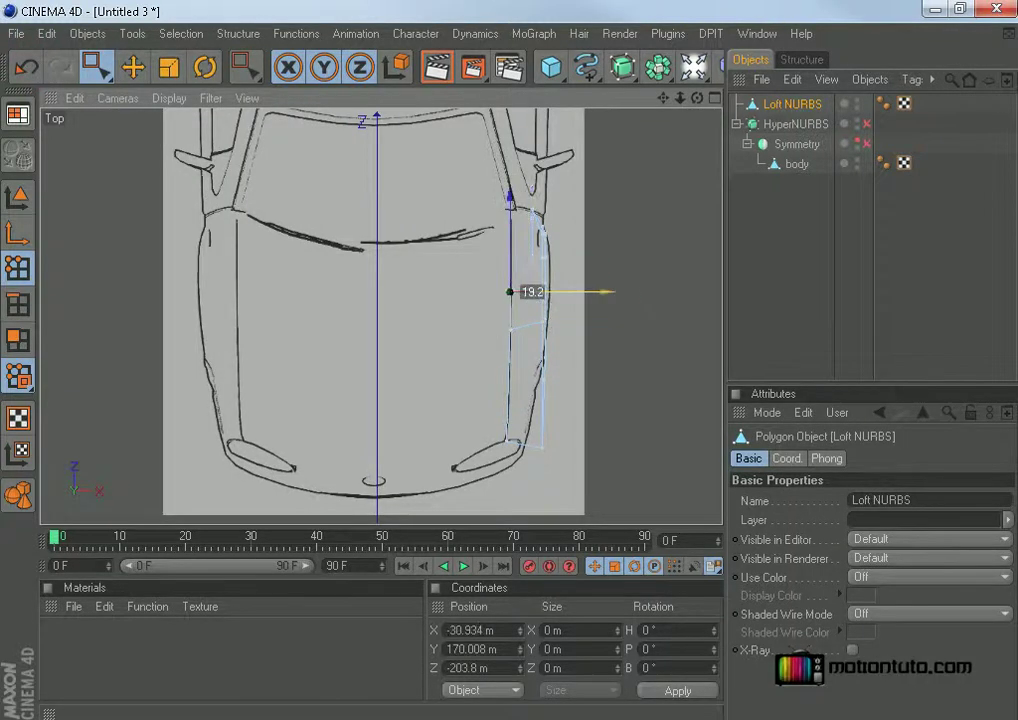
{"action": "left_click_drag", "start_coordinate": [581, 300], "coordinate": [581, 300]}
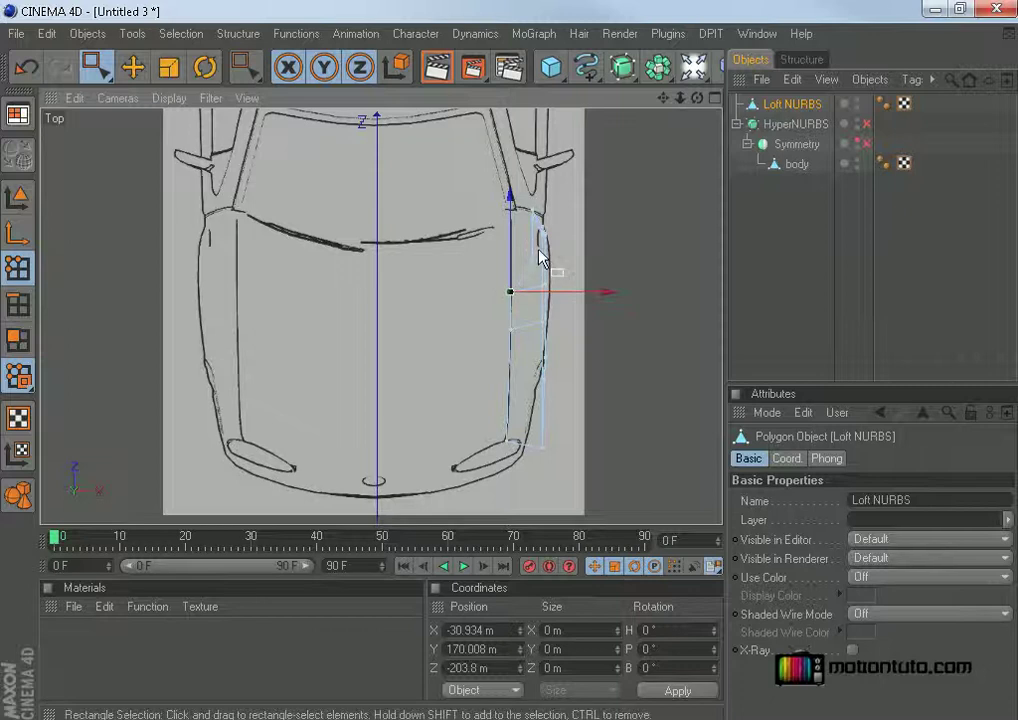
{"action": "left_click", "coordinate": [531, 259]}
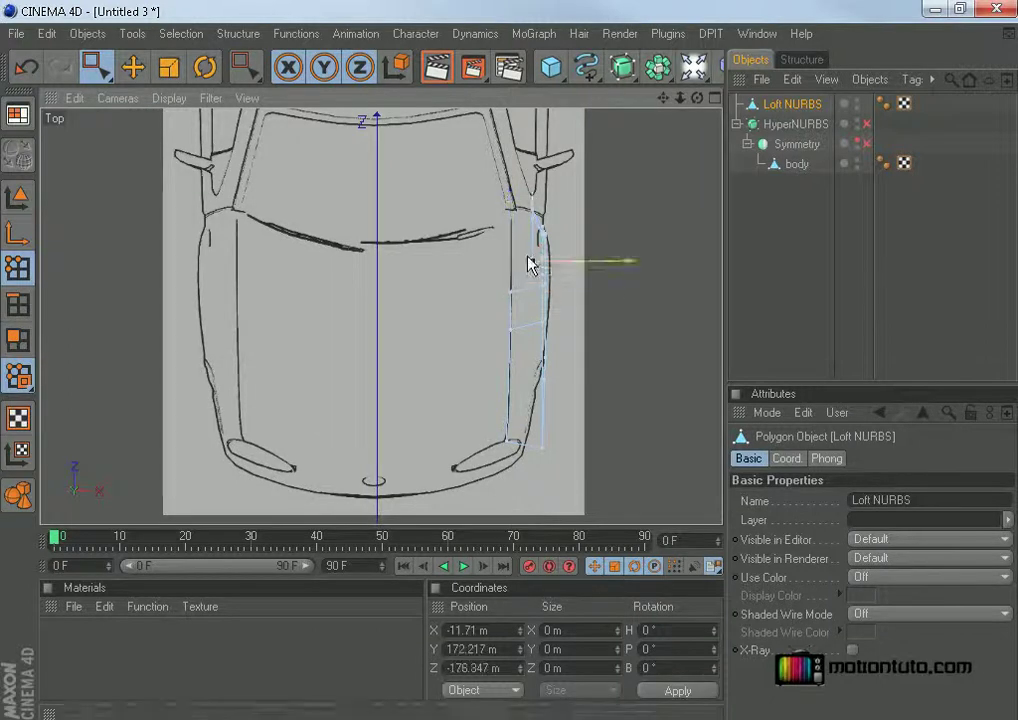
{"action": "mouse_move", "coordinate": [546, 265]}
{"action": "left_mouse_down"}
{"action": "mouse_move", "coordinate": [523, 265]}
{"action": "mouse_move", "coordinate": [563, 258]}
{"action": "left_mouse_up"}
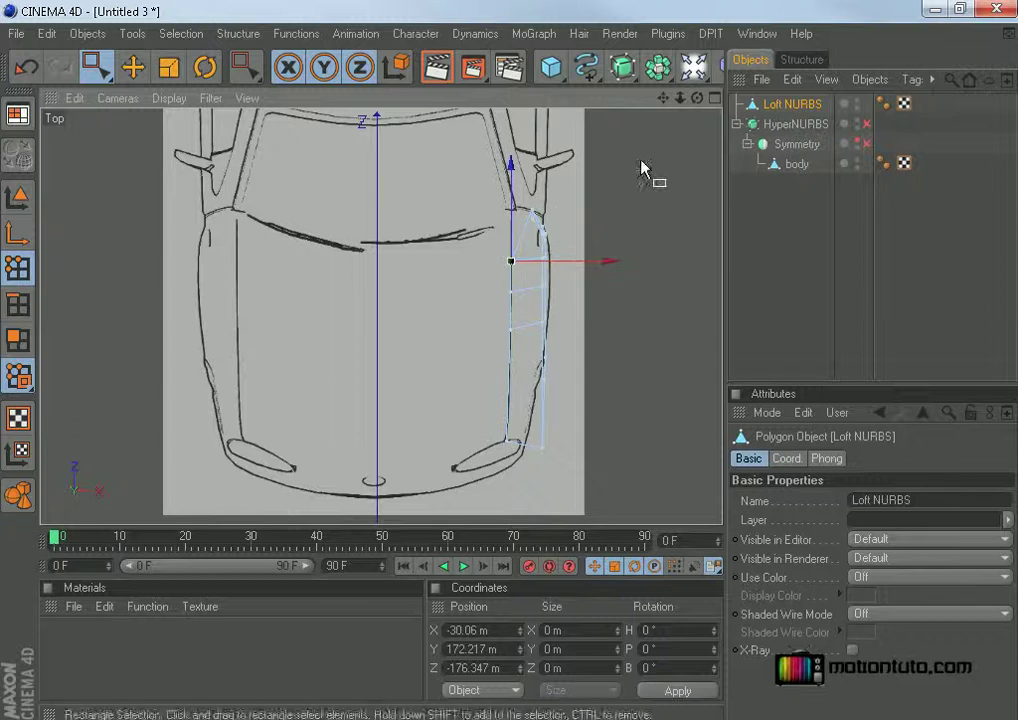
Move the fender's rear upper corner point inward to about X -30.1 m and the lower headlight corner to about X -18.5 m, Z -338.2 m.
{"action": "left_click", "coordinate": [714, 98]}
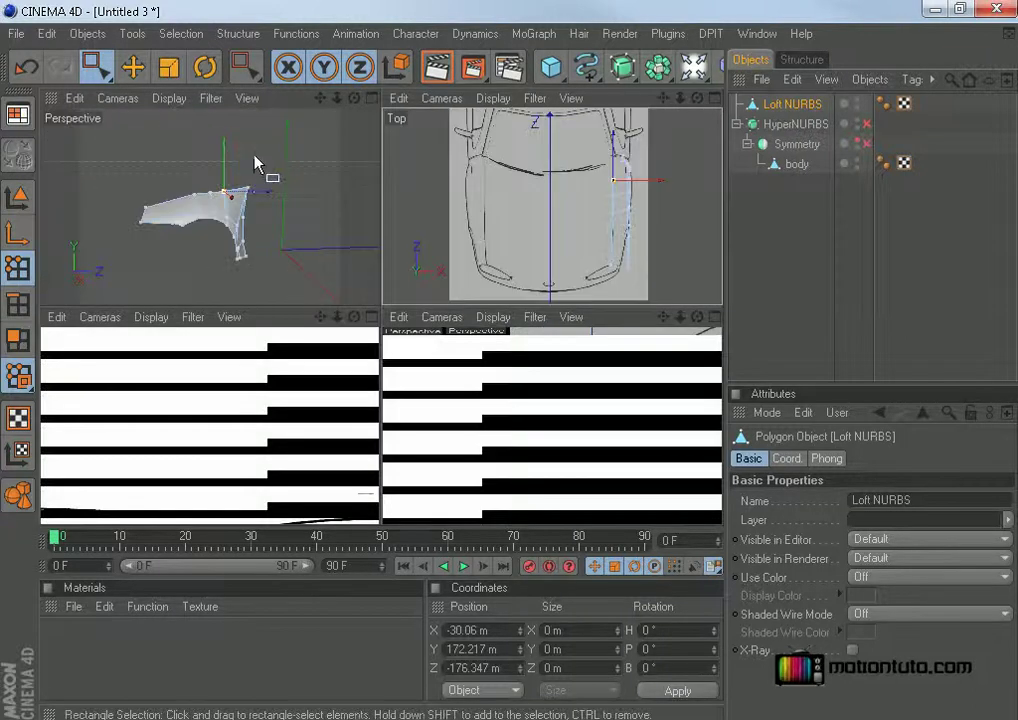
{"action": "left_click_drag", "start_coordinate": [243, 171], "coordinate": [264, 195], "text": "alt"}
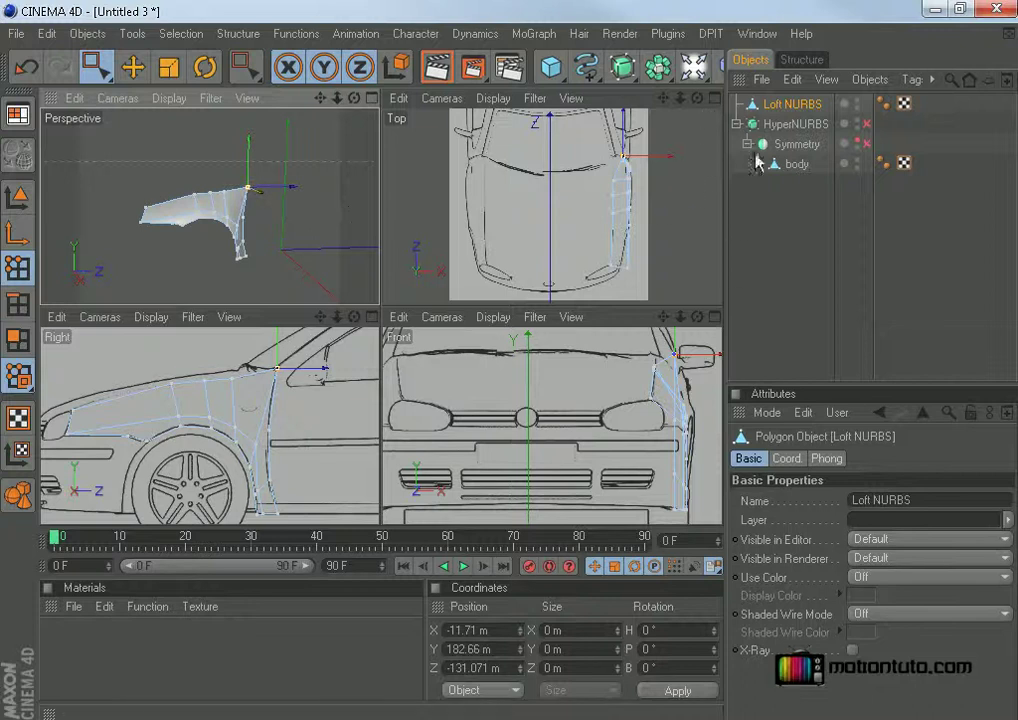
{"action": "left_click", "coordinate": [716, 97]}
{"action": "left_click_drag", "start_coordinate": [628, 212], "coordinate": [608, 212]}
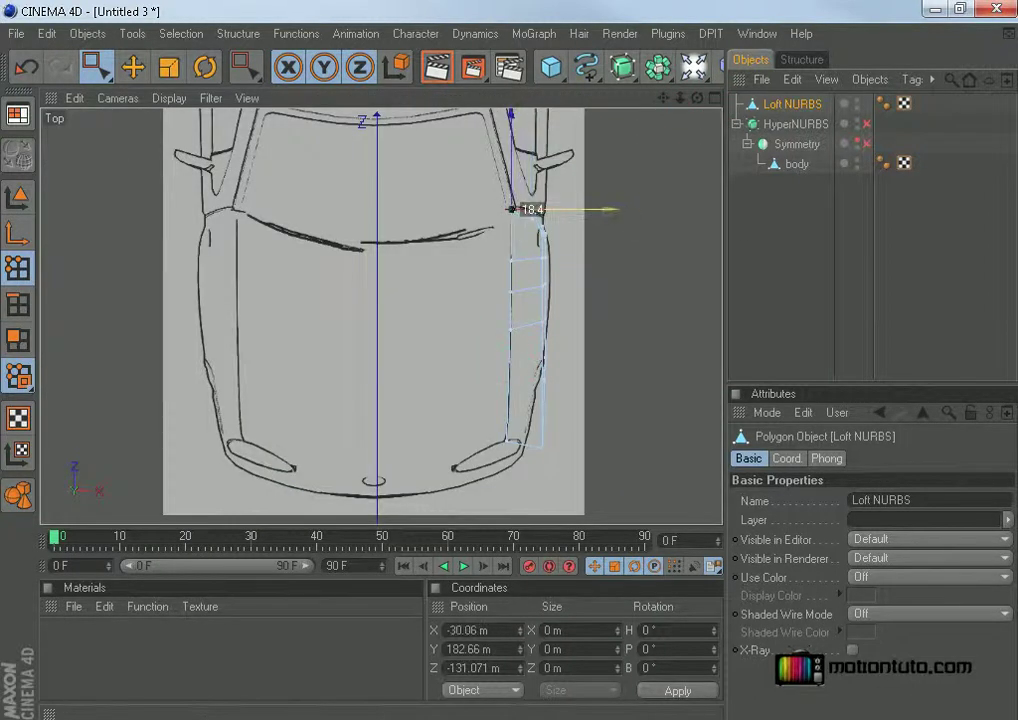
{"action": "mouse_move", "coordinate": [534, 430]}
{"action": "left_mouse_down"}
{"action": "mouse_move", "coordinate": [558, 455]}
{"action": "mouse_move", "coordinate": [522, 448]}
{"action": "mouse_move", "coordinate": [524, 421]}
{"action": "left_mouse_up"}
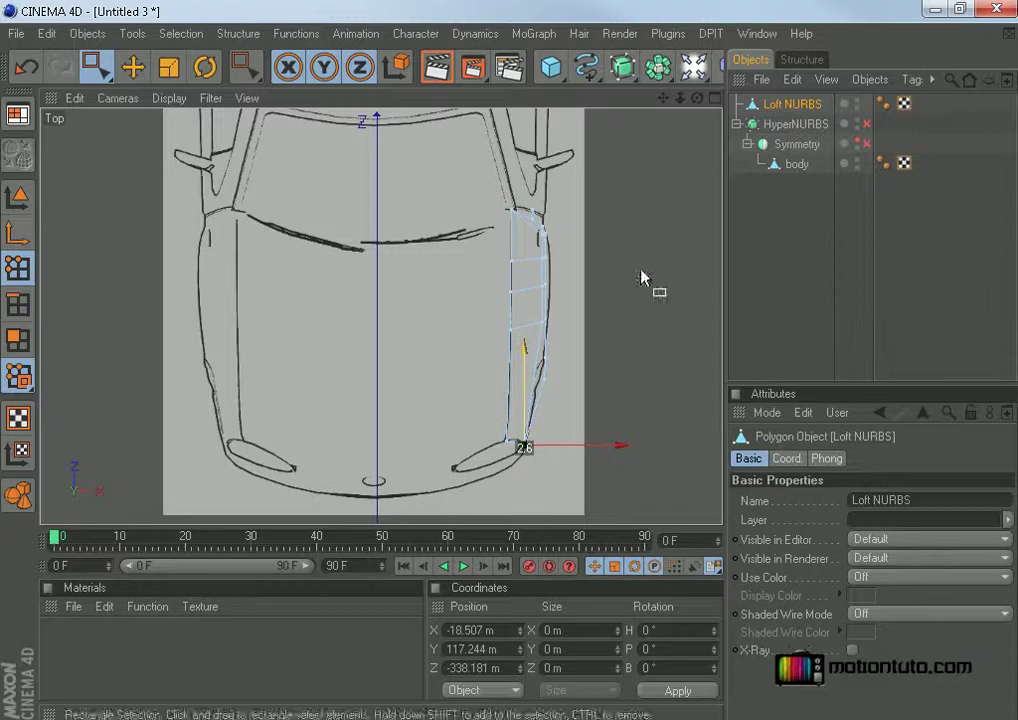
Render the perspective view from the side and from a front angle to check the fender's shape against the hood.
{"action": "left_click", "coordinate": [715, 98]}
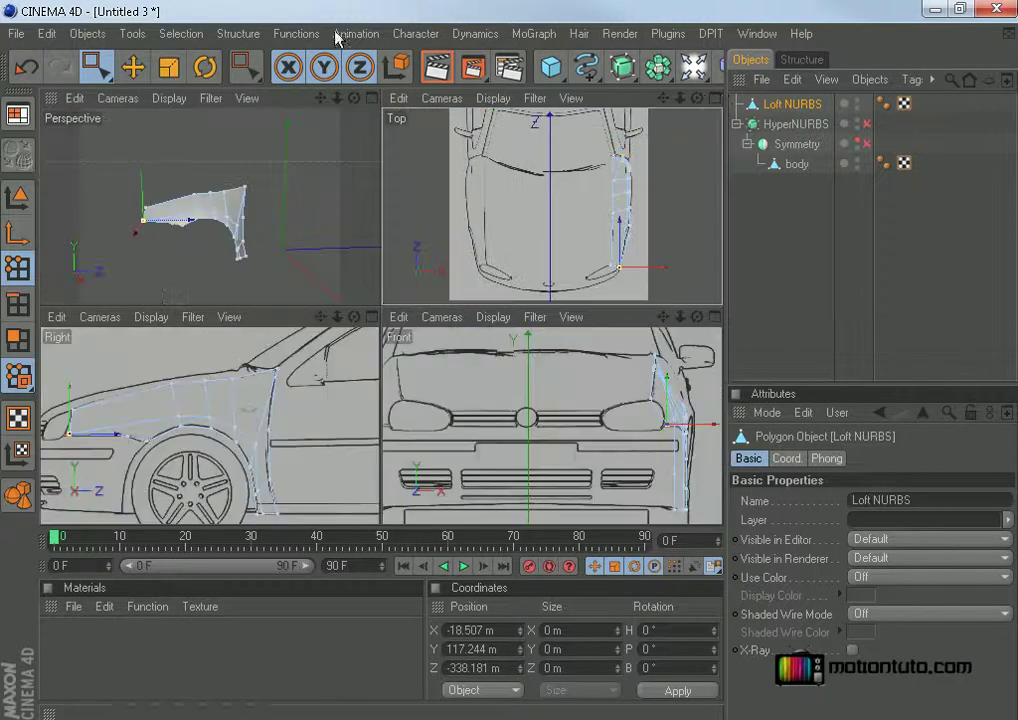
{"action": "left_click", "coordinate": [371, 98]}
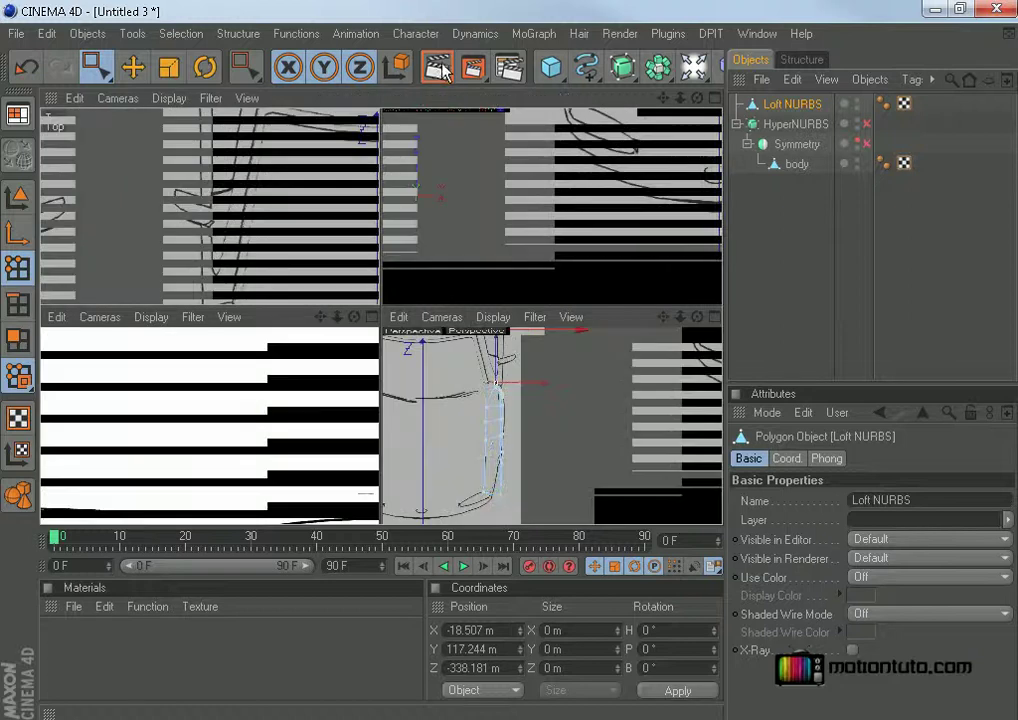
{"action": "left_click", "coordinate": [440, 70]}
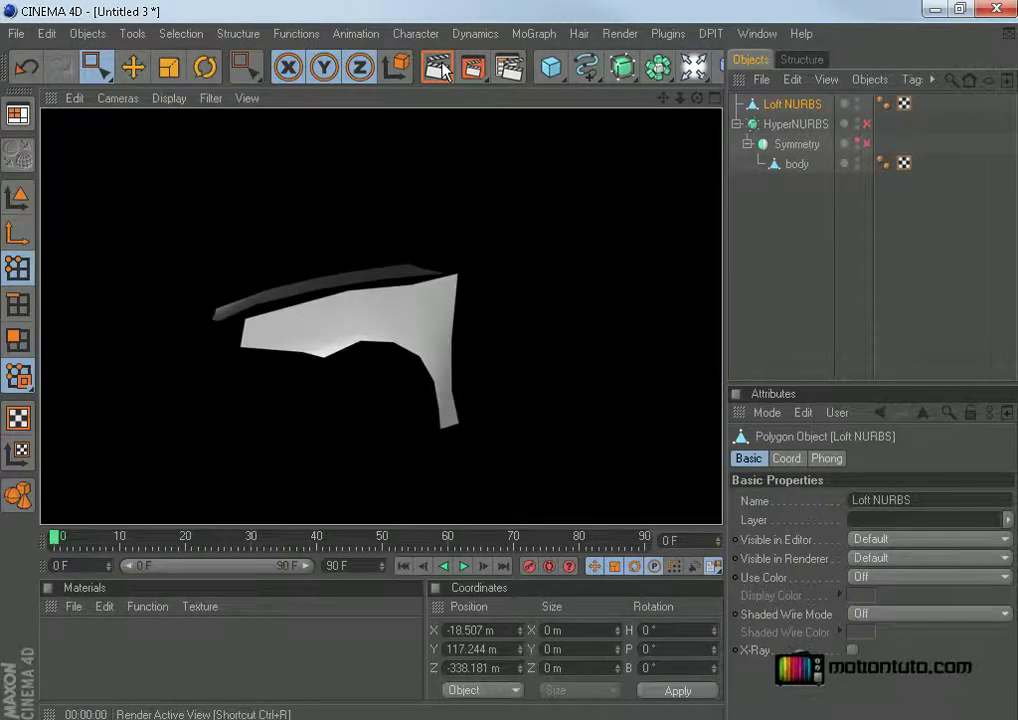
{"action": "left_click_drag", "start_coordinate": [697, 98], "coordinate": [670, 104]}
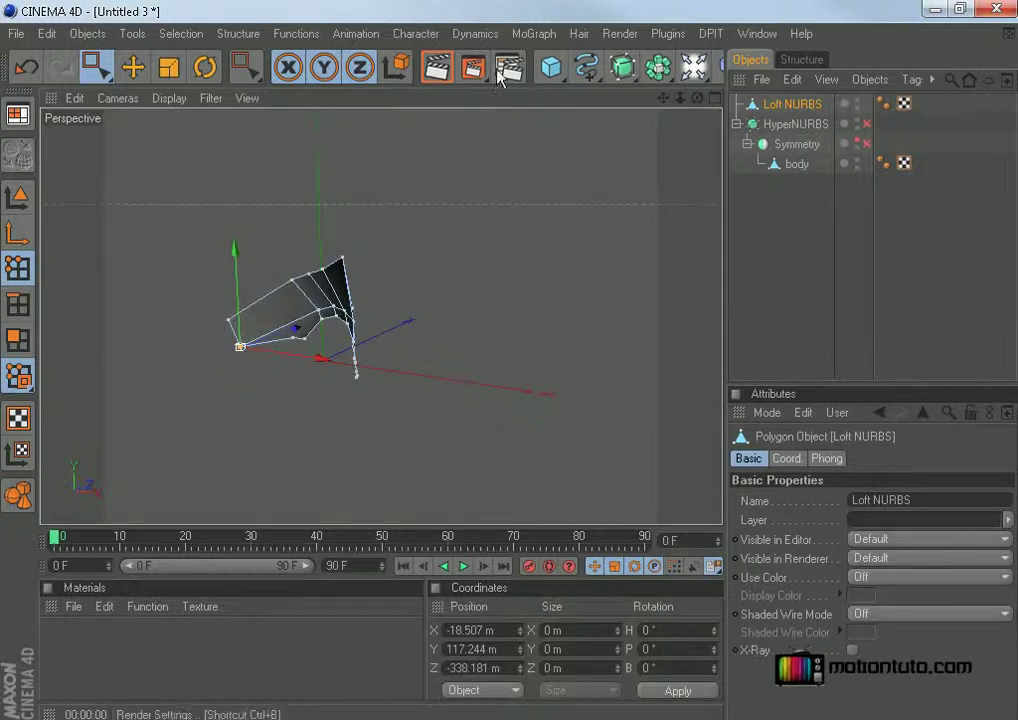
{"action": "left_click", "coordinate": [436, 67]}
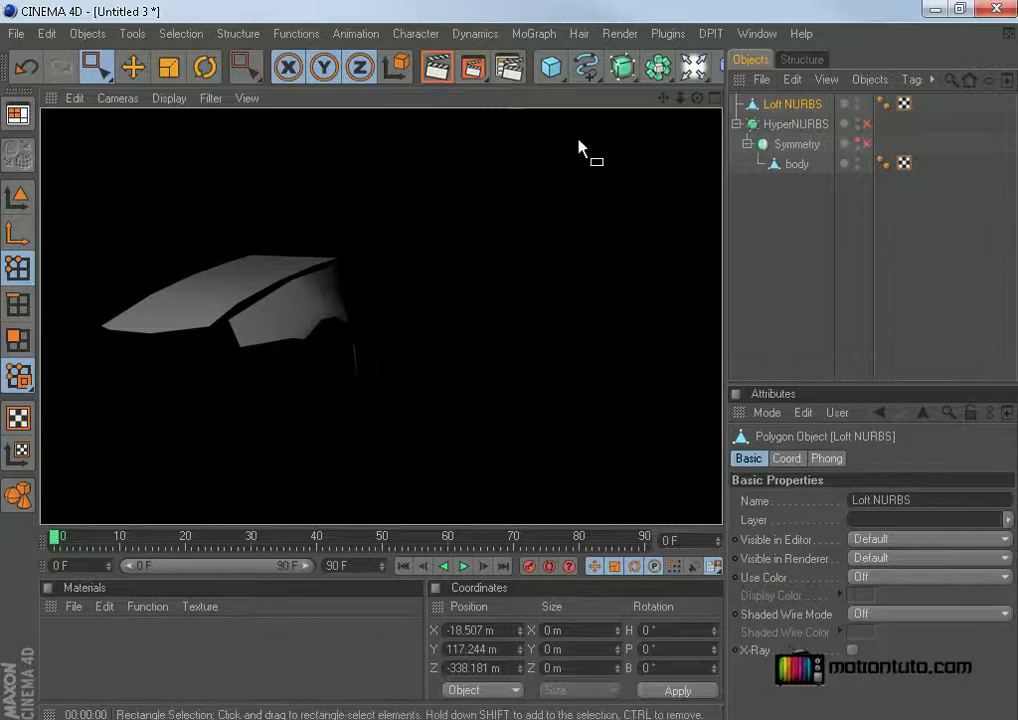
{"action": "left_click", "coordinate": [716, 100]}
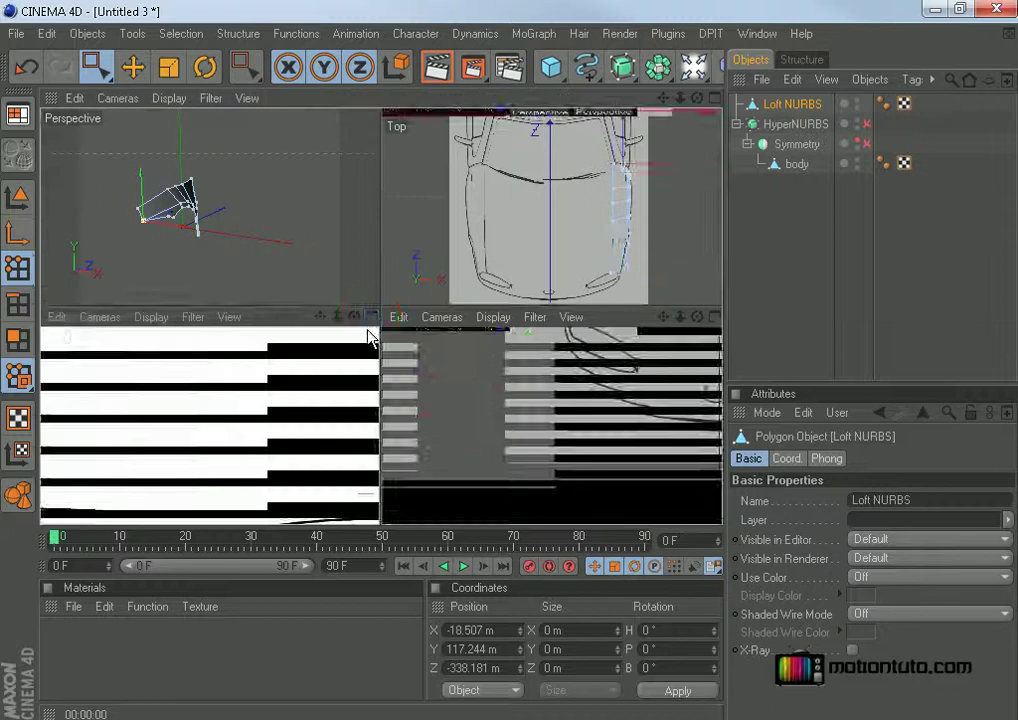
Add a point midway on the front wheel-arch edge in the Right view and raise it to about Y 119.6 m onto the arch line.
{"action": "middle_click", "coordinate": [380, 345]}
{"action": "scroll", "coordinate": [382, 345], "scroll_direction": "up", "scroll_amount": 3}
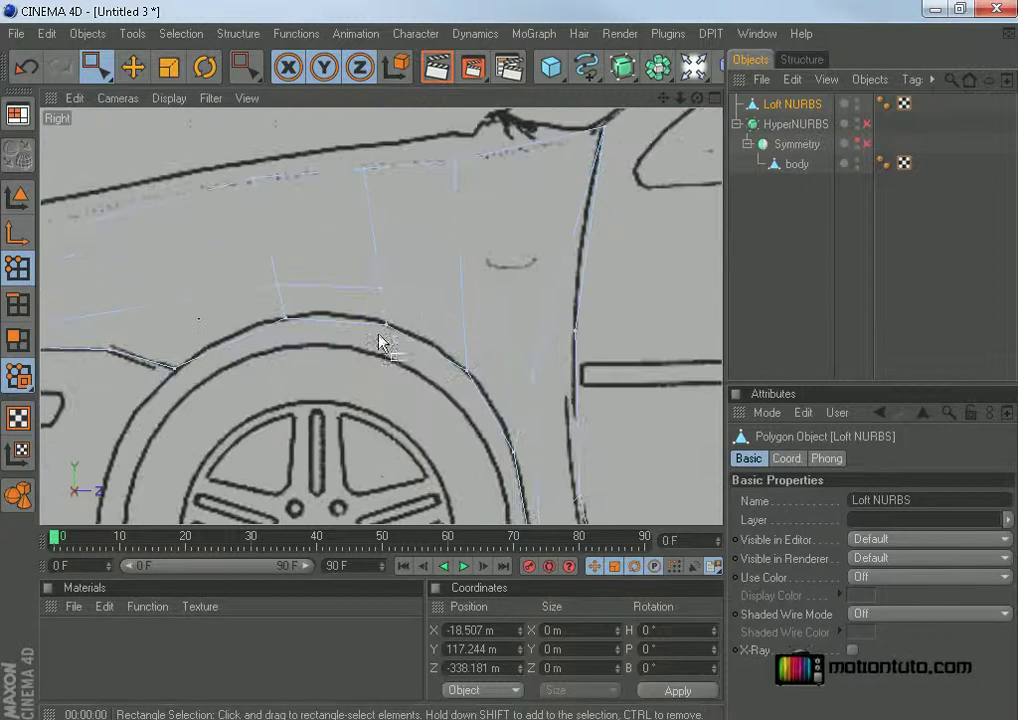
{"action": "scroll", "coordinate": [365, 345], "scroll_direction": "down", "scroll_amount": 2}
{"action": "right_click", "coordinate": [194, 305]}
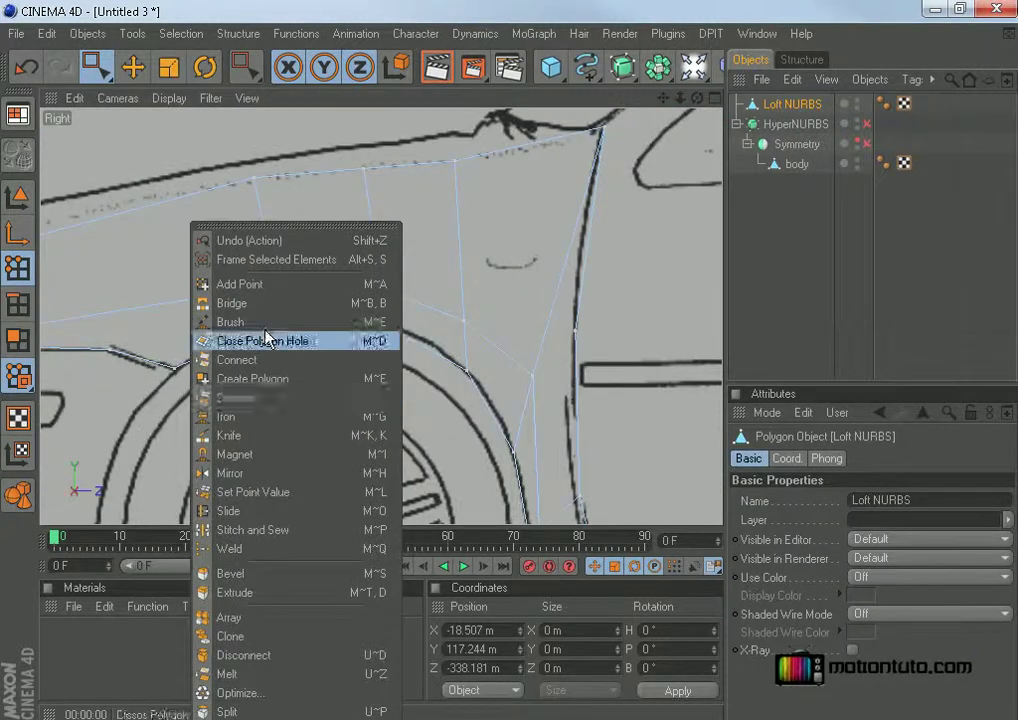
{"action": "left_click", "coordinate": [262, 284]}
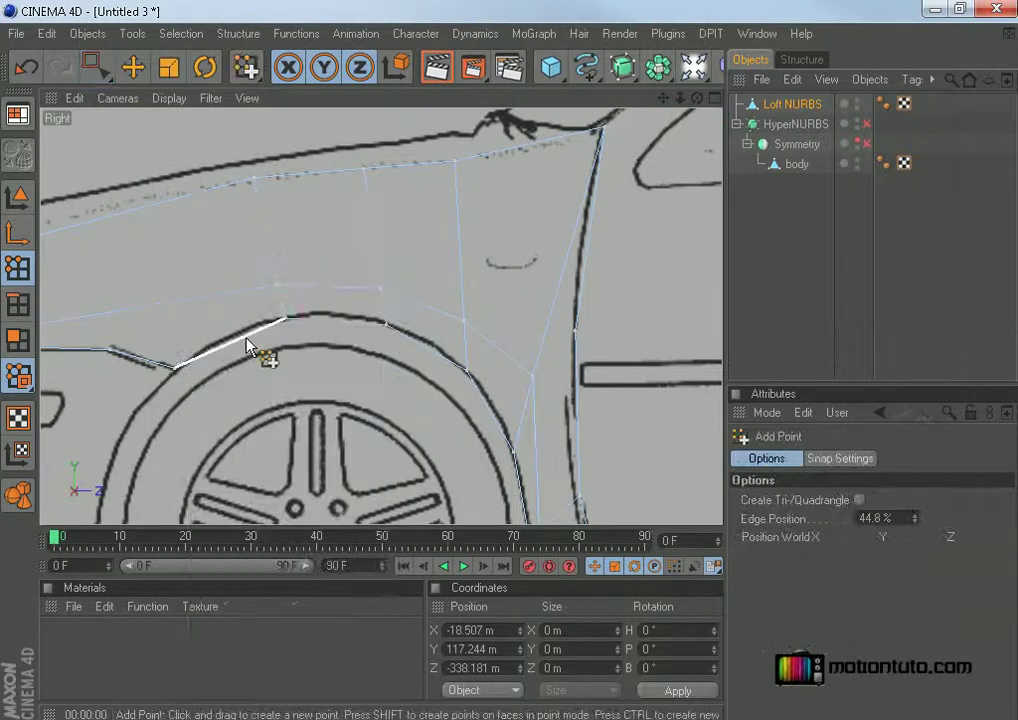
{"action": "left_click", "coordinate": [233, 346]}
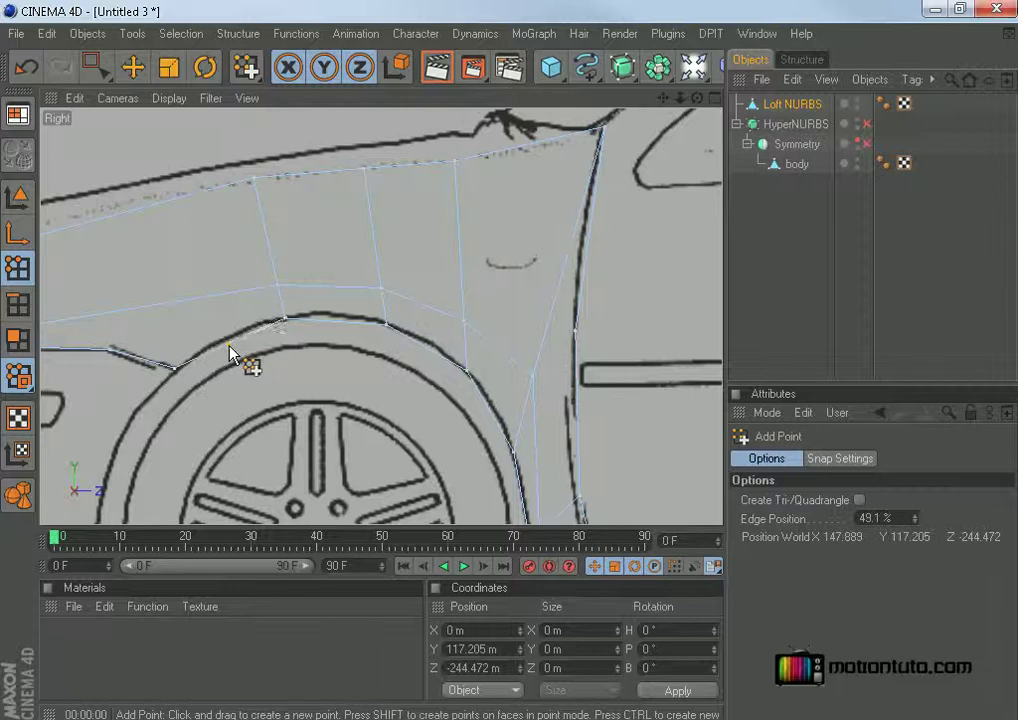
{"action": "left_click", "coordinate": [124, 75]}
{"action": "left_click", "coordinate": [229, 340]}
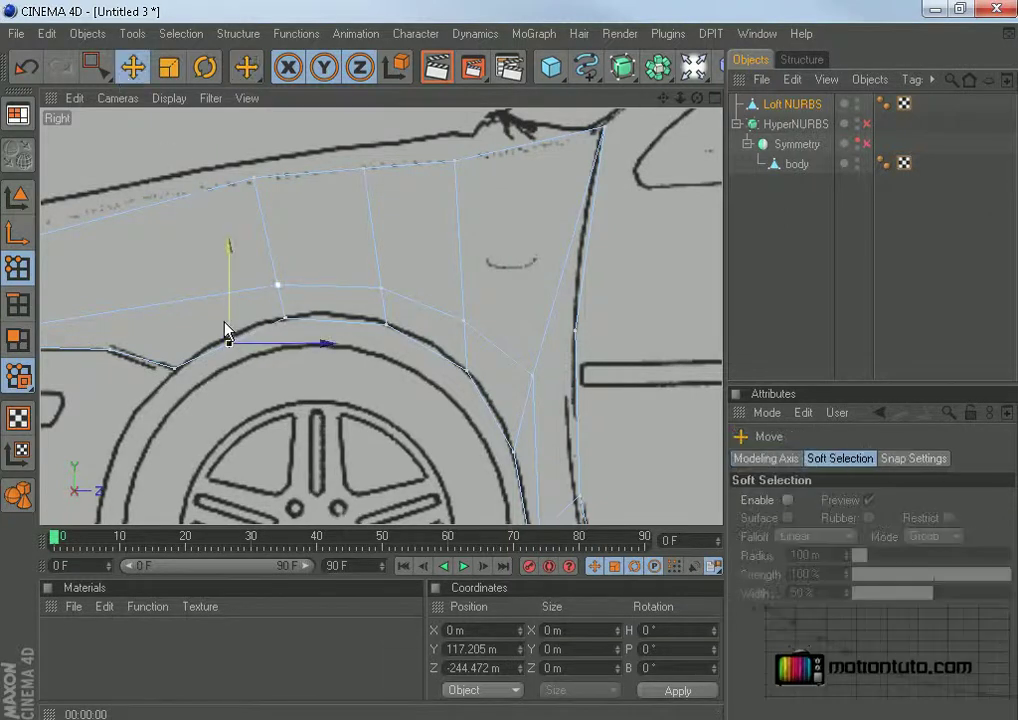
{"action": "left_click_drag", "start_coordinate": [229, 341], "coordinate": [228, 335]}
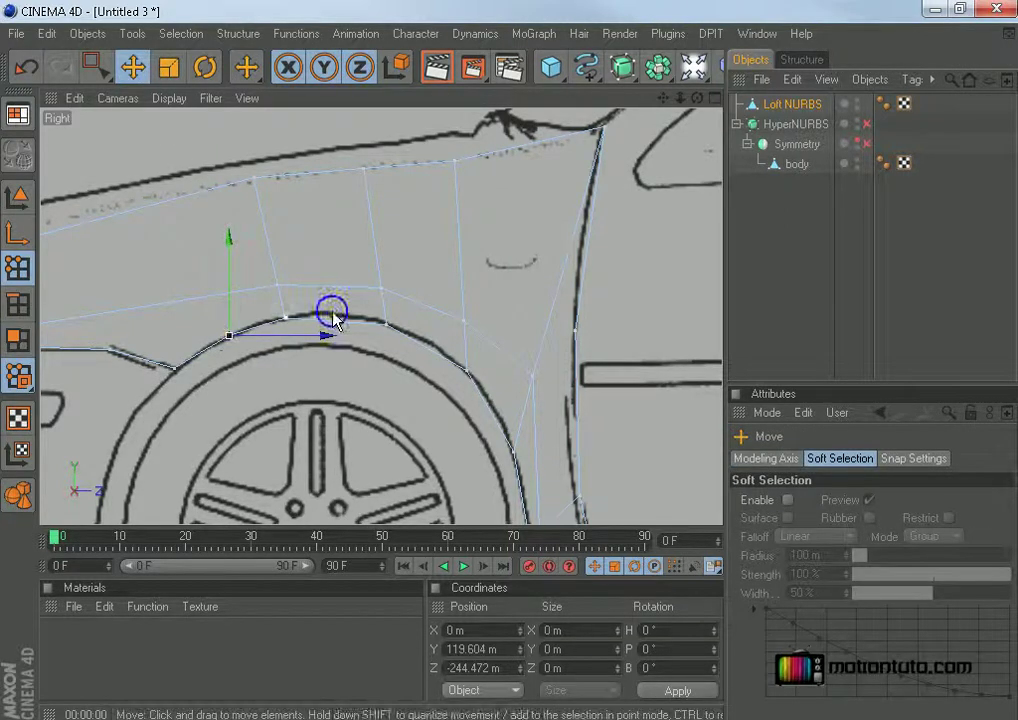
Add a point midway on the top wheel-arch edge and raise it to about Y 126.0 m onto the arch line.
{"action": "right_click", "coordinate": [330, 311]}
{"action": "left_click", "coordinate": [360, 280]}
{"action": "left_click", "coordinate": [332, 320]}
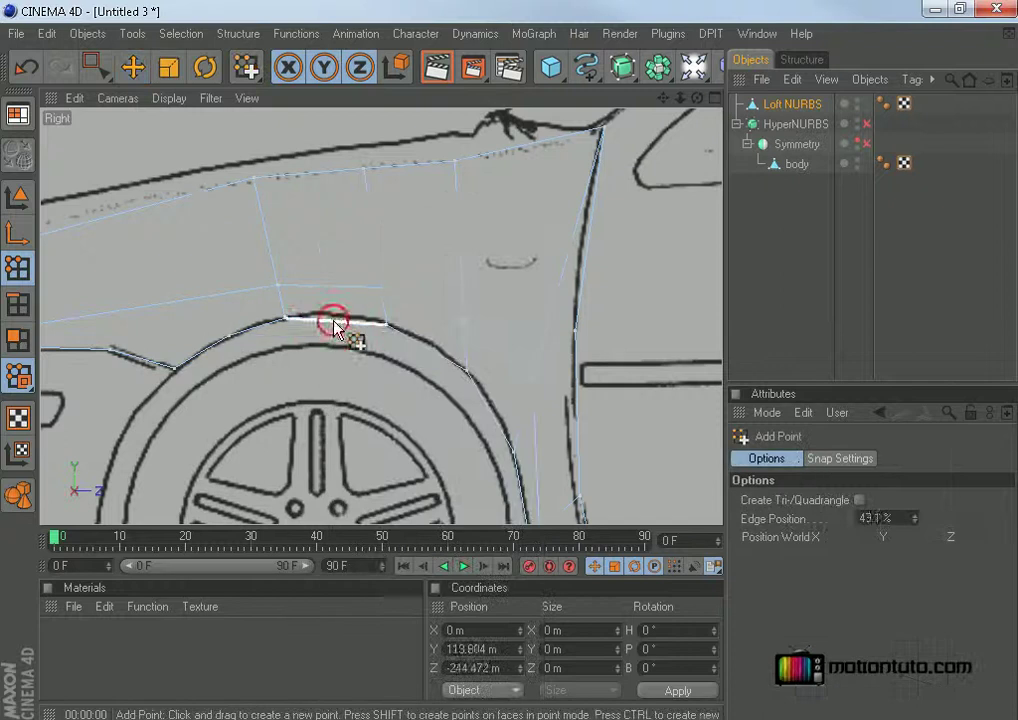
{"action": "left_click", "coordinate": [133, 67]}
{"action": "left_click_drag", "start_coordinate": [334, 309], "coordinate": [335, 302]}
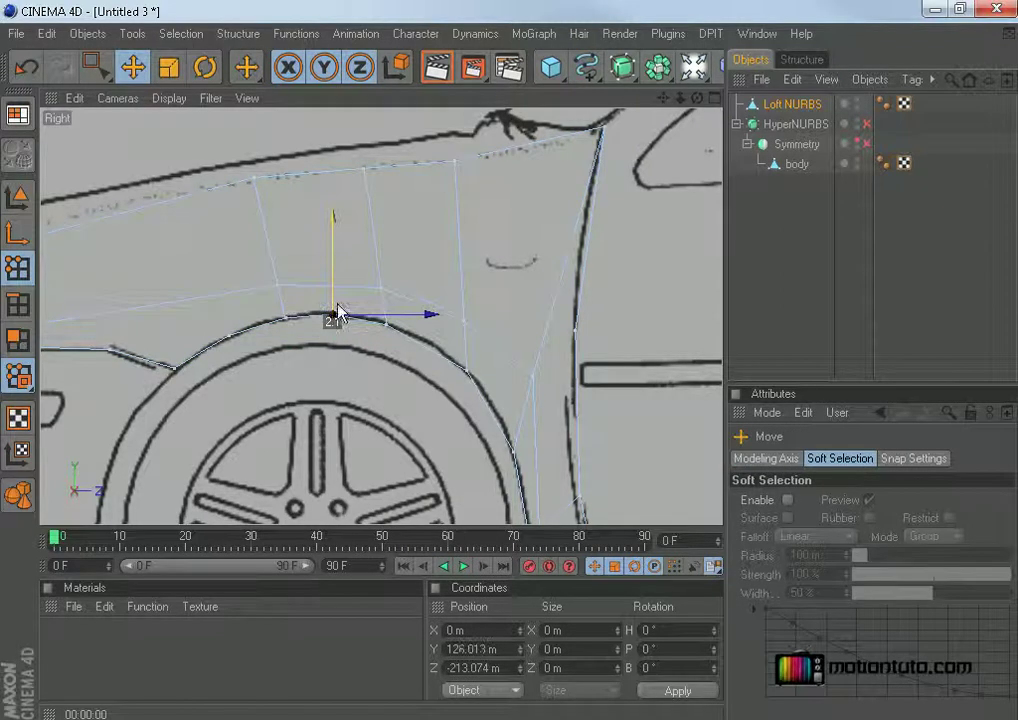
{"action": "right_click", "coordinate": [428, 355]}
{"action": "left_click", "coordinate": [450, 234]}
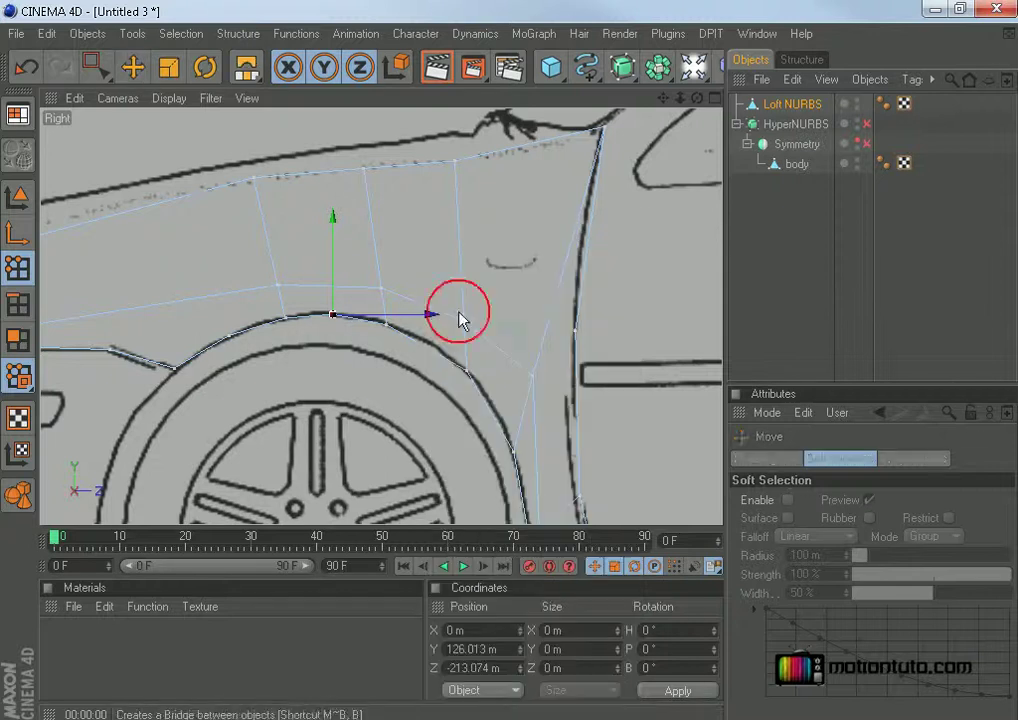
{"action": "left_click", "coordinate": [425, 350]}
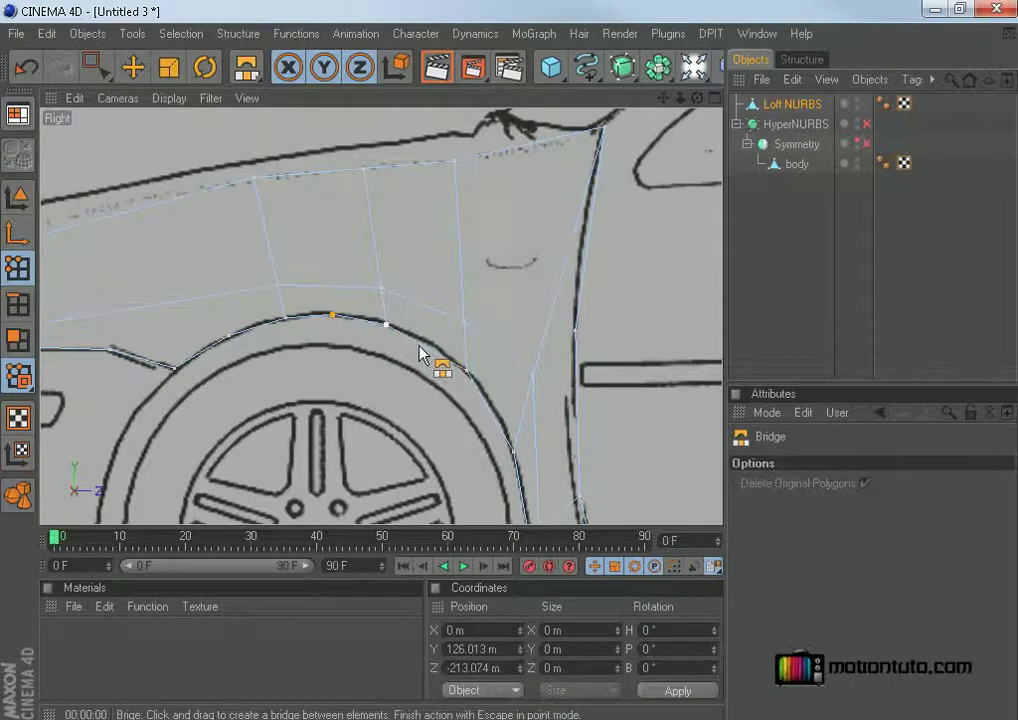
{"action": "scroll", "coordinate": [427, 348], "scroll_direction": "up", "scroll_amount": 2}
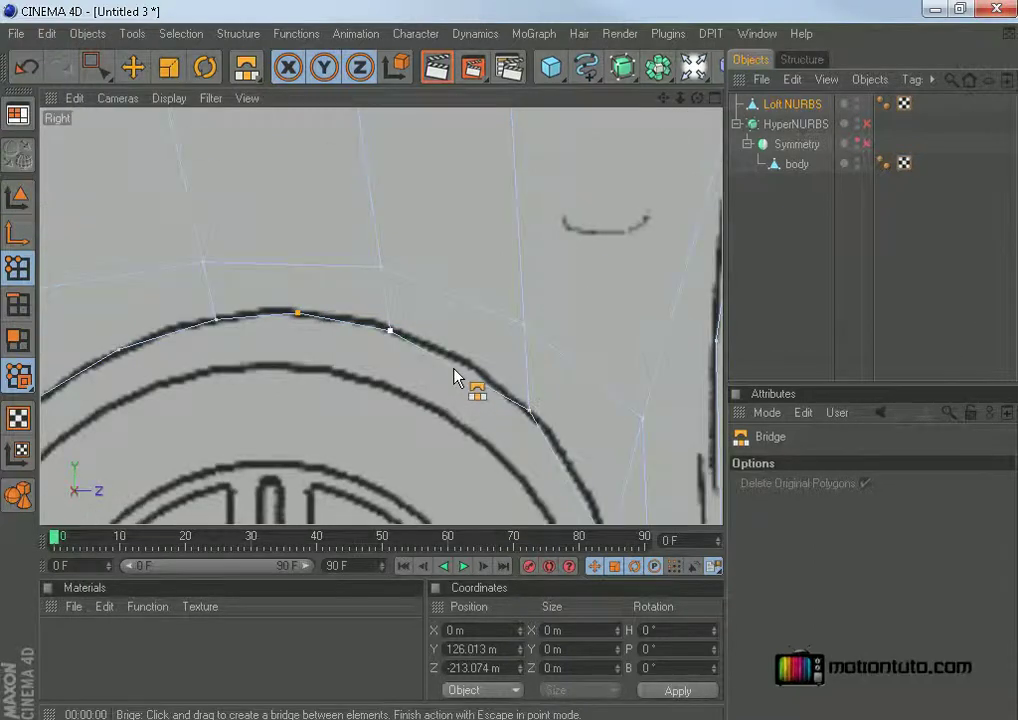
{"action": "left_click", "coordinate": [132, 66]}
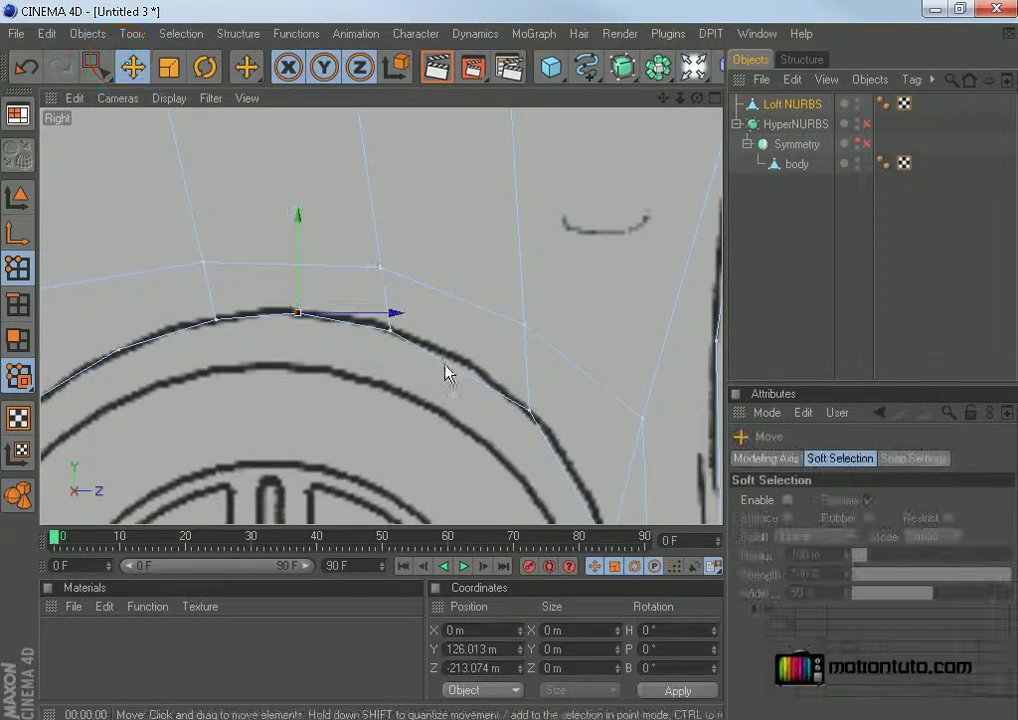
Add a point midway on the wheel-arch edge just behind the arch top and raise it to about Y 117.9 m onto the arch line.
{"action": "right_click", "coordinate": [552, 311]}
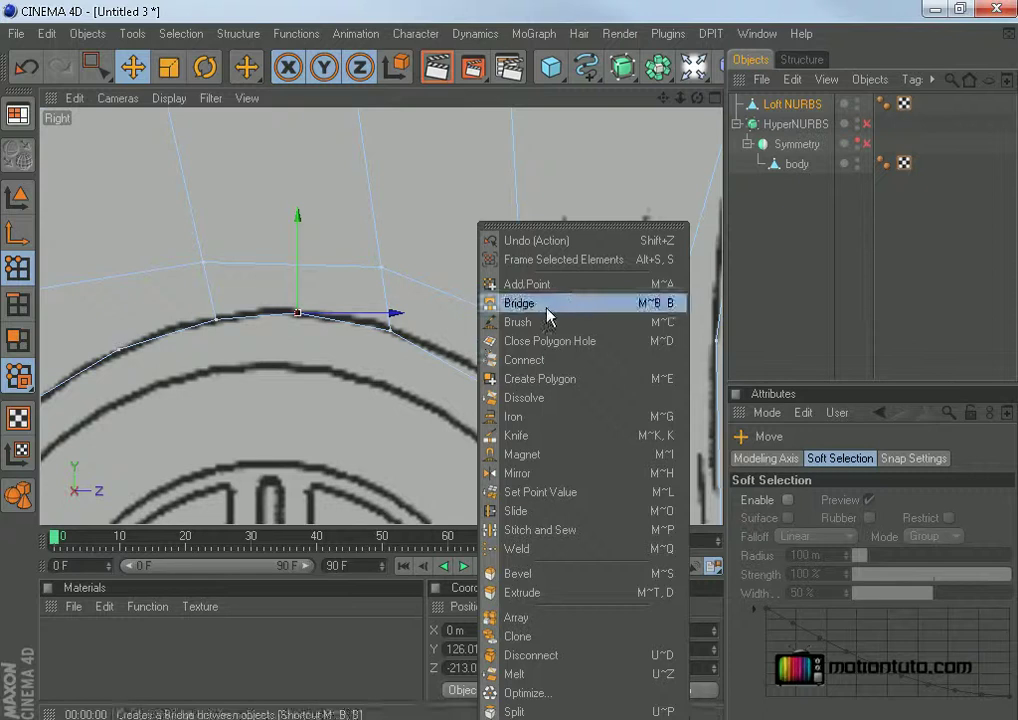
{"action": "left_click", "coordinate": [551, 289]}
{"action": "left_click", "coordinate": [463, 371]}
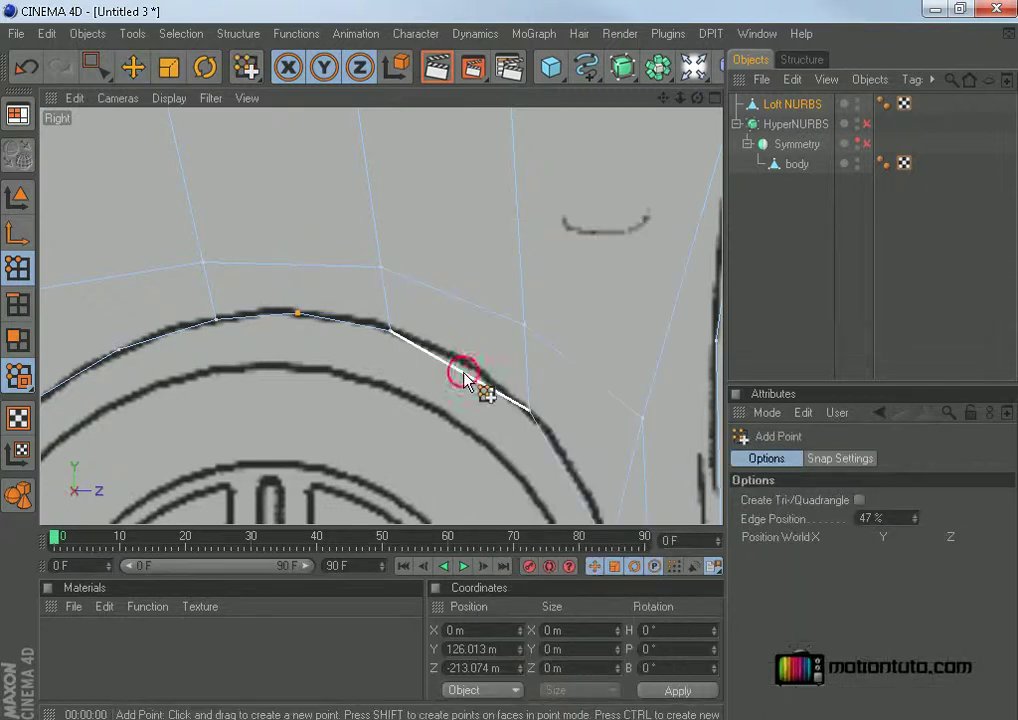
{"action": "left_click", "coordinate": [132, 66]}
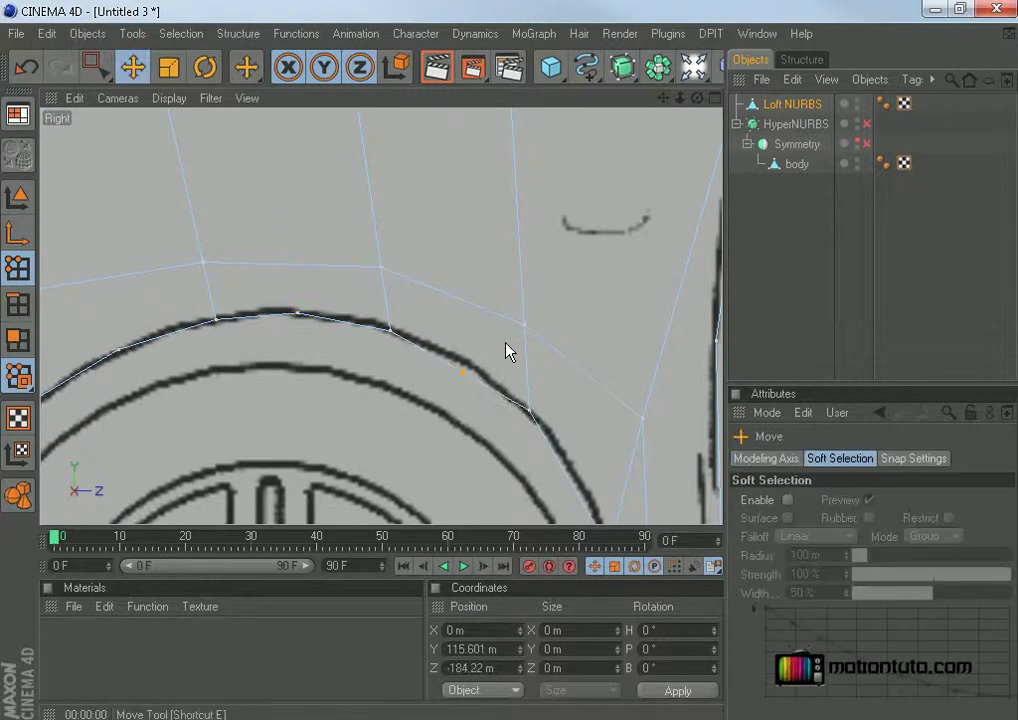
{"action": "left_click_drag", "start_coordinate": [463, 372], "coordinate": [463, 359]}
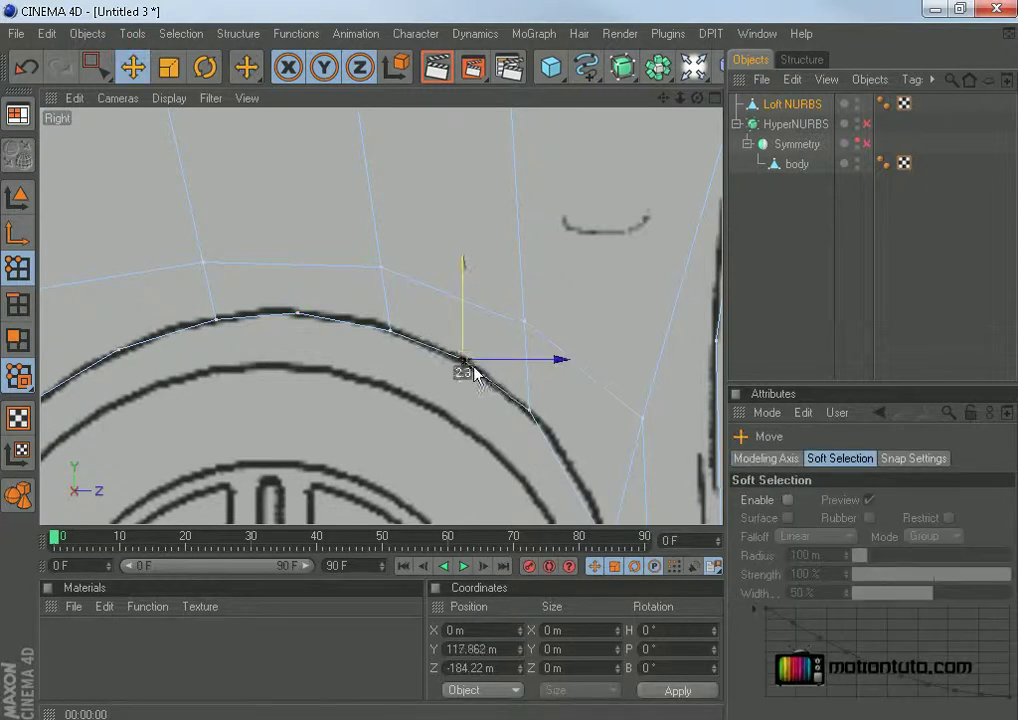
Add a point midway on the lower rear wheel-arch edge and move it to about Y 98.2 m, Z -165.5 m on the arch line.
{"action": "scroll", "coordinate": [477, 379], "scroll_direction": "down", "scroll_amount": 3}
{"action": "scroll", "coordinate": [477, 379], "scroll_direction": "up", "scroll_amount": 1}
{"action": "right_click", "coordinate": [546, 477]}
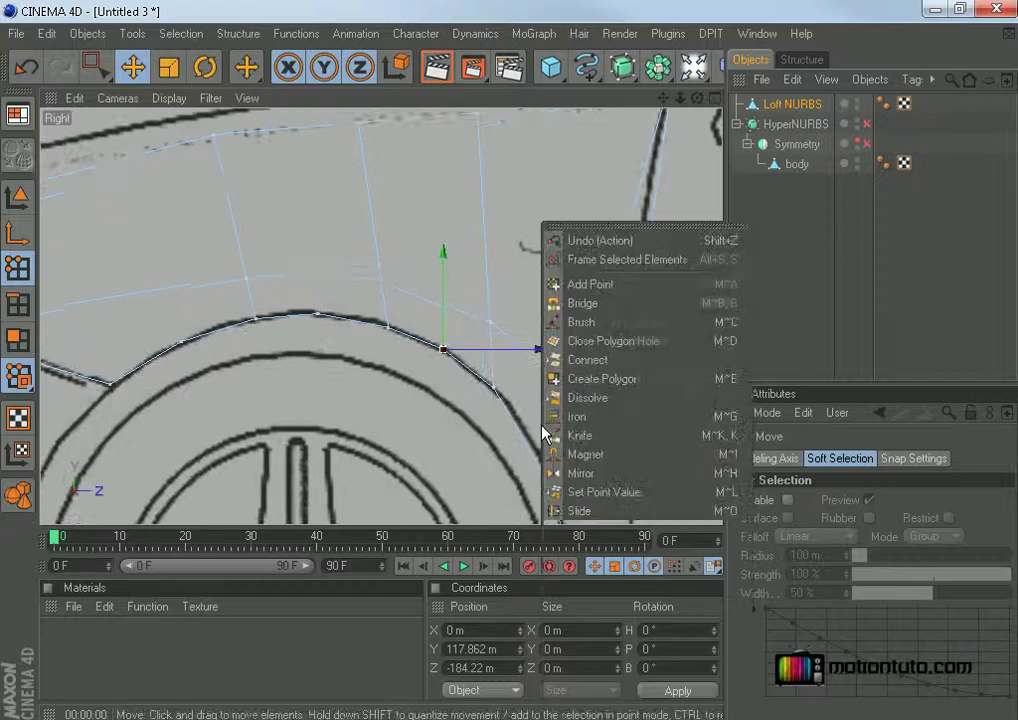
{"action": "left_click", "coordinate": [590, 284]}
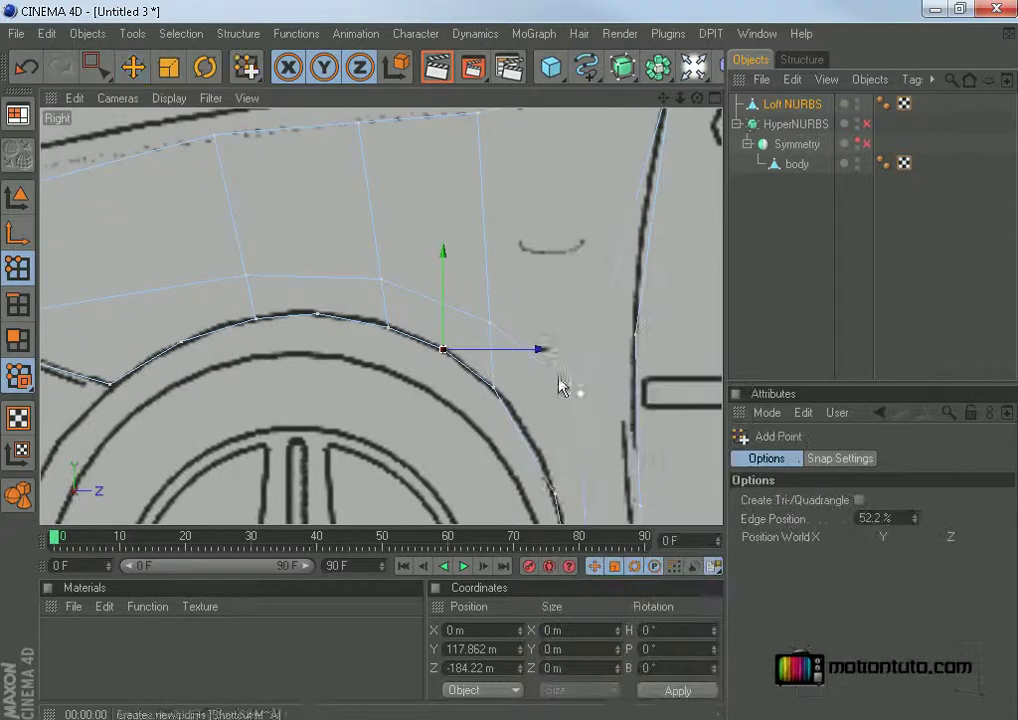
{"action": "left_click", "coordinate": [527, 447]}
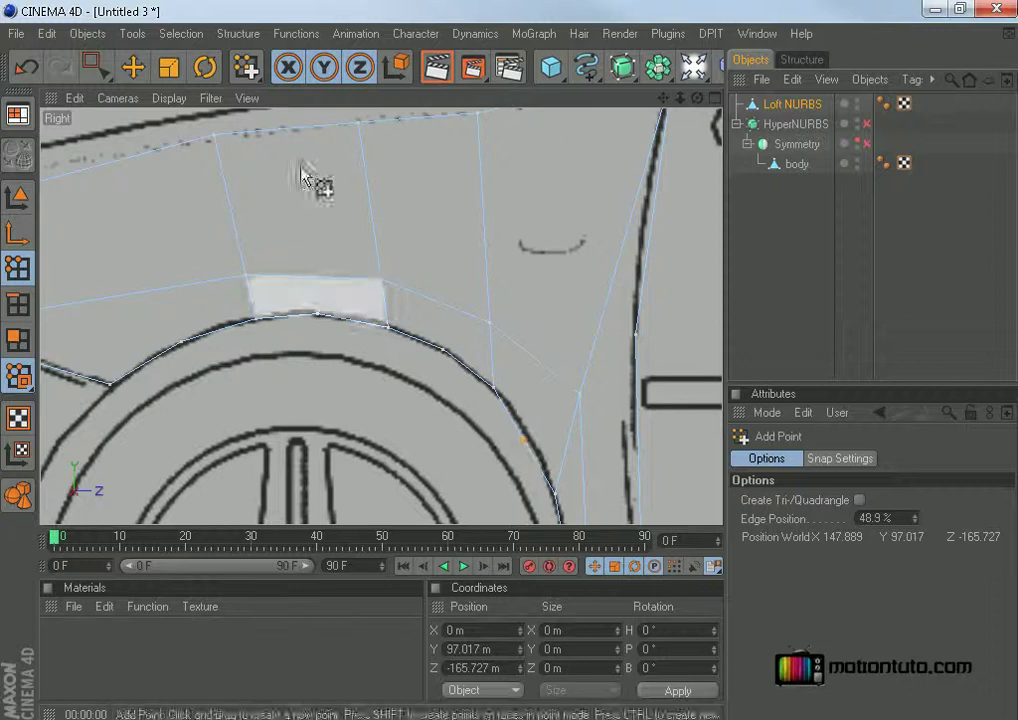
{"action": "left_click", "coordinate": [133, 64]}
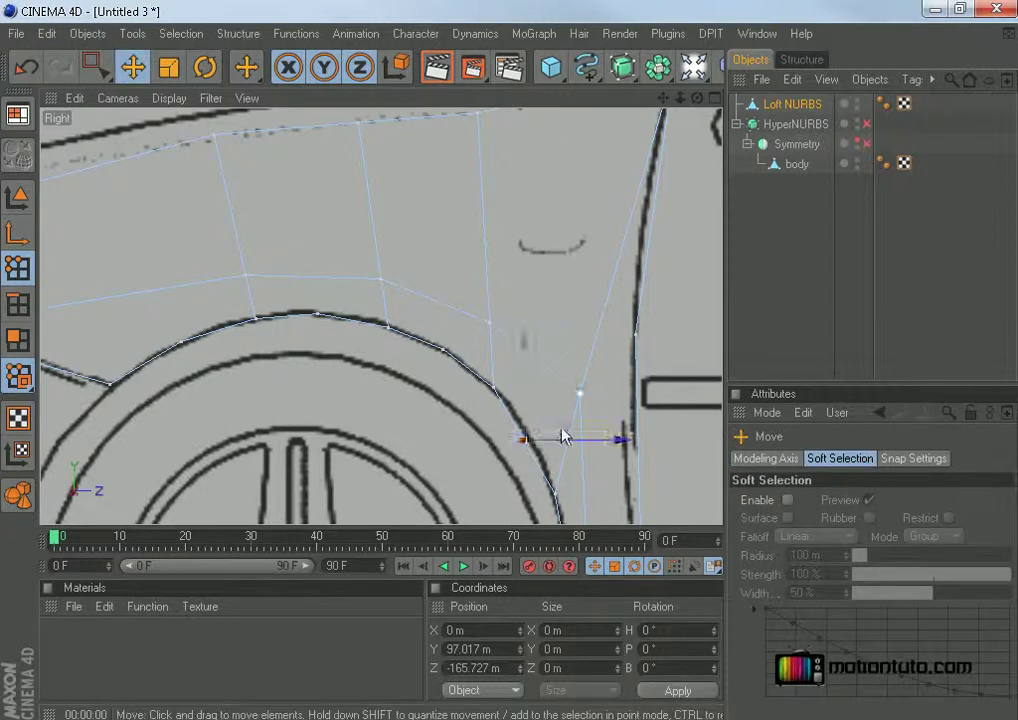
{"action": "left_click_drag", "start_coordinate": [525, 434], "coordinate": [530, 437]}
Move the fender's lower headlight corner to about Y 115.2 m, Z -343.2 m and the upper one to about Y 141.6 m, Z -336.4 m.
{"action": "left_click_drag", "start_coordinate": [657, 103], "coordinate": [1017, 140]}
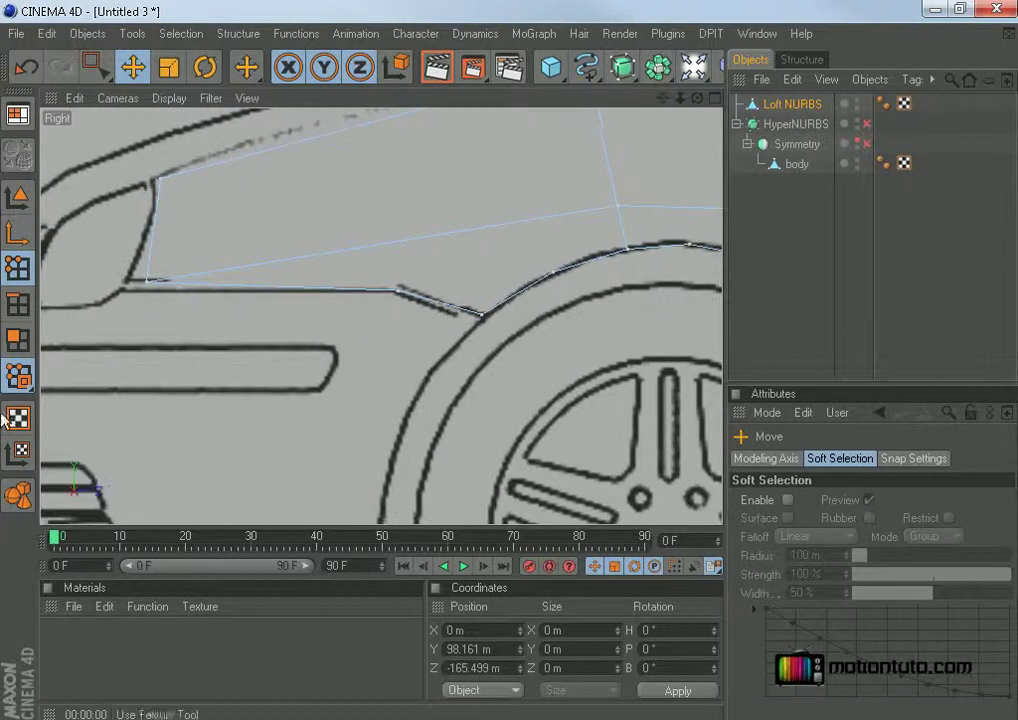
{"action": "left_click", "coordinate": [148, 284]}
{"action": "left_click_drag", "start_coordinate": [147, 282], "coordinate": [123, 291]}
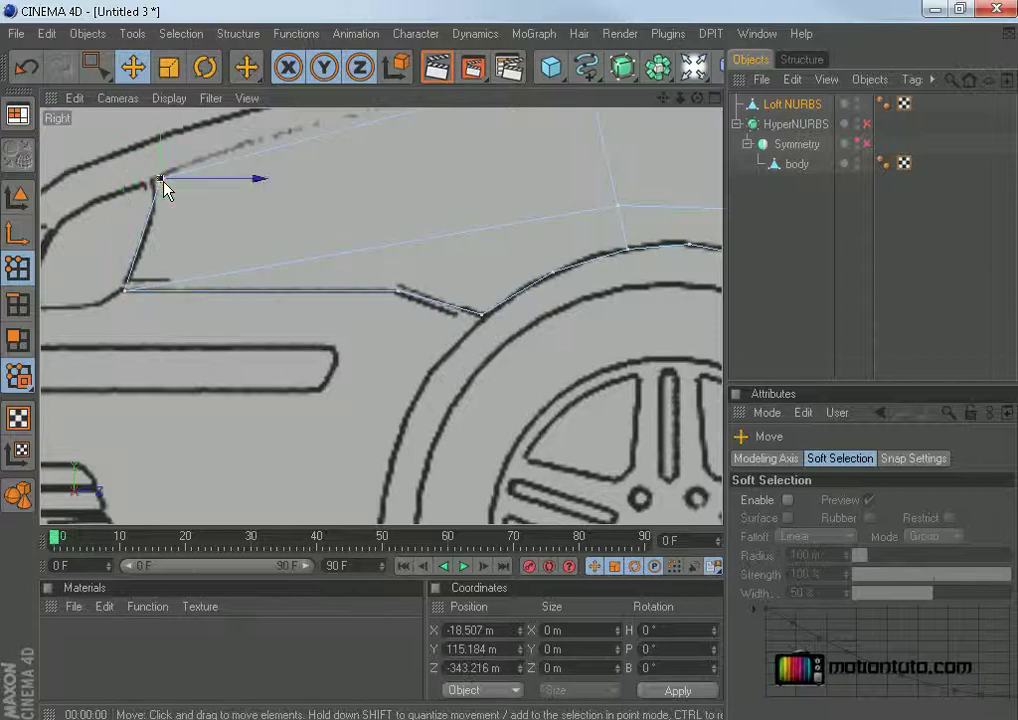
{"action": "left_click_drag", "start_coordinate": [159, 182], "coordinate": [161, 182]}
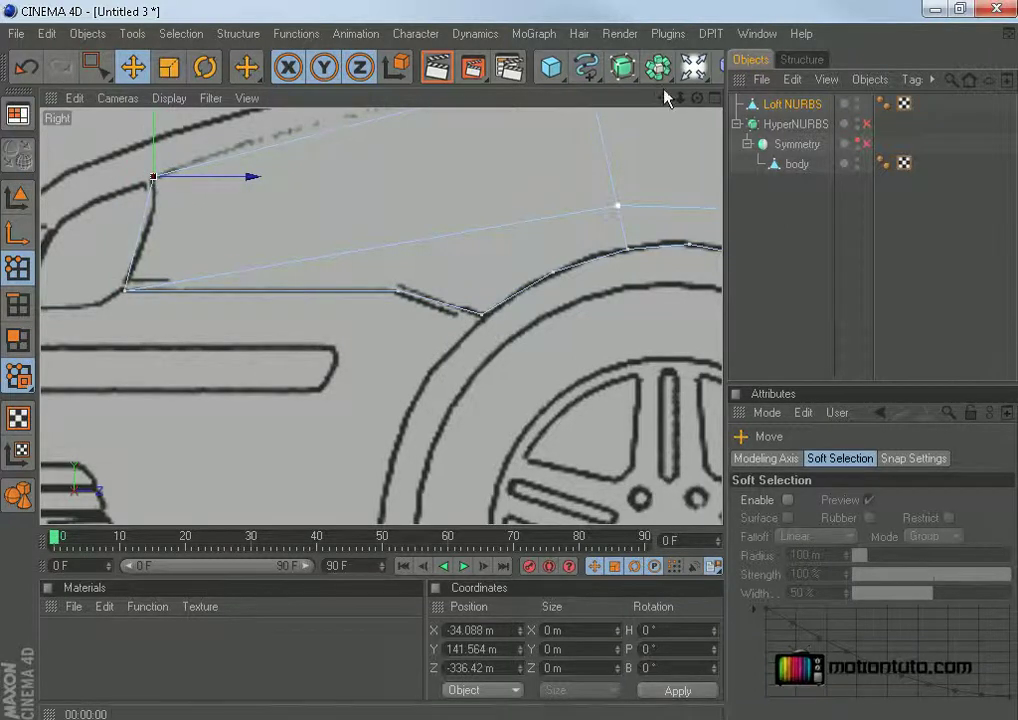
Add a point midway on the fender's front upper edge and raise it to about Y 156.0 m onto the hood line.
{"action": "left_click_drag", "start_coordinate": [663, 98], "coordinate": [646, 190]}
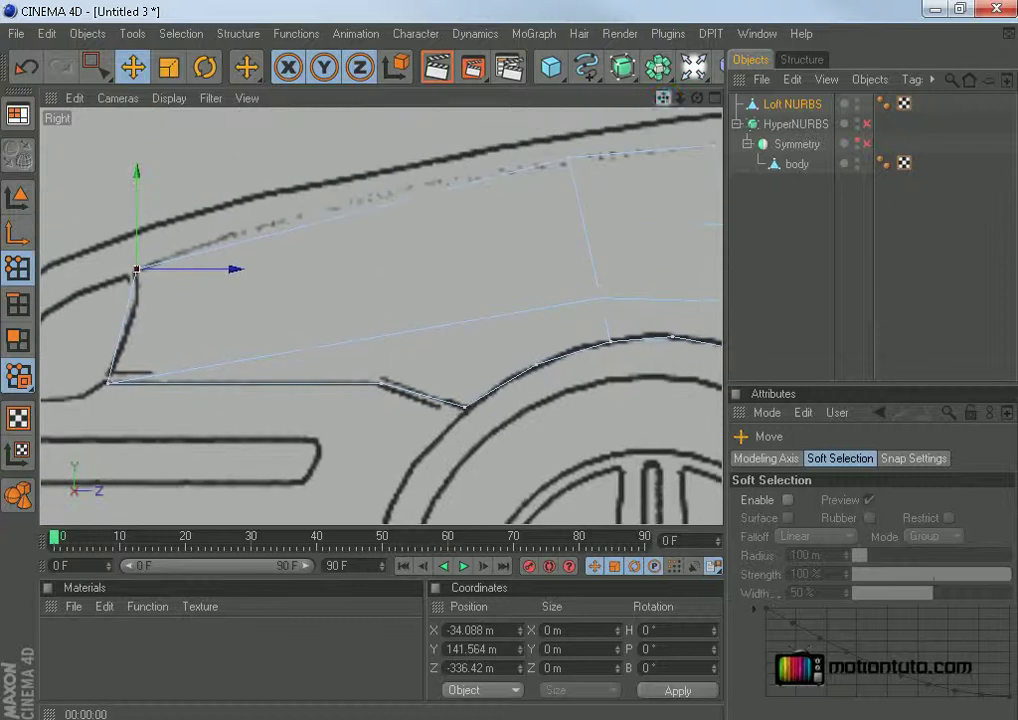
{"action": "right_click", "coordinate": [382, 225]}
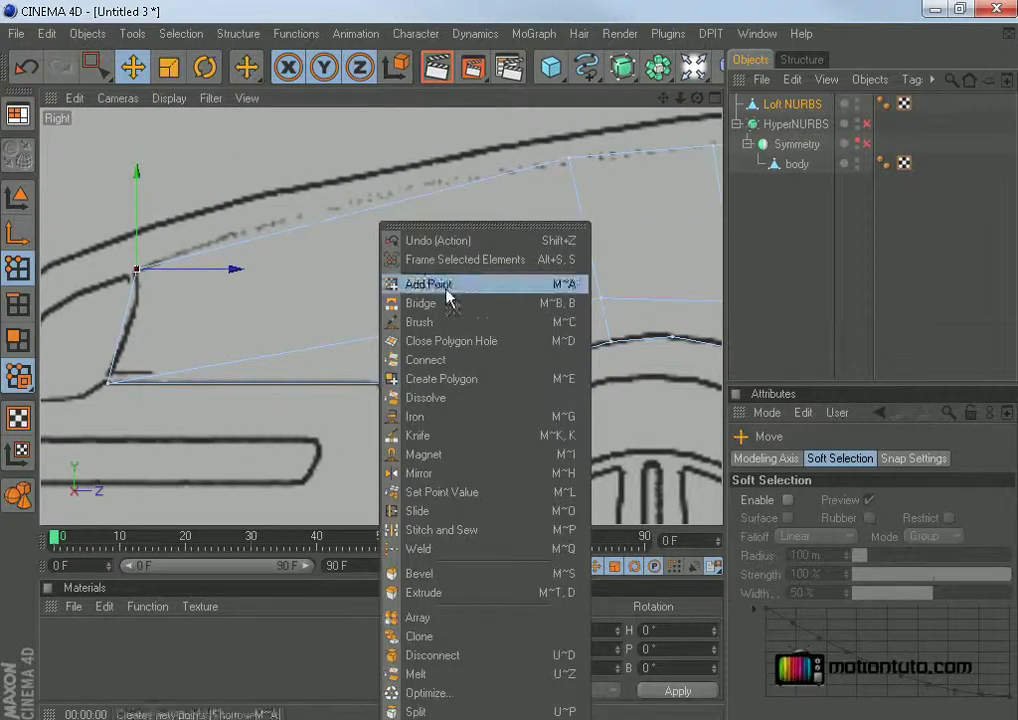
{"action": "left_click", "coordinate": [311, 229]}
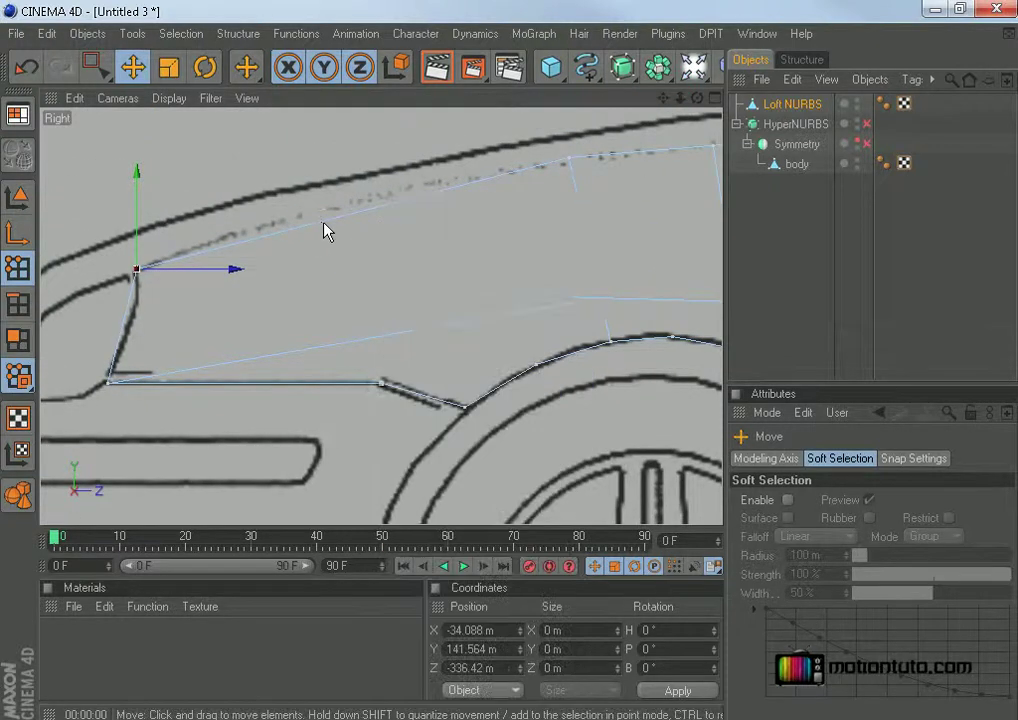
{"action": "left_click", "coordinate": [324, 223]}
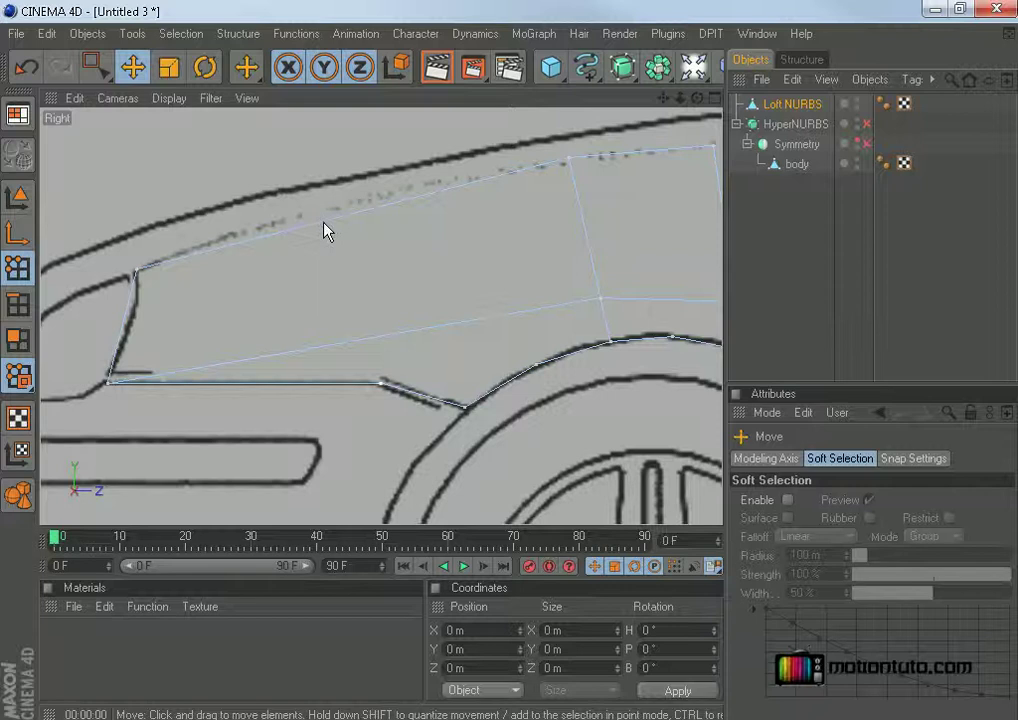
{"action": "right_click", "coordinate": [324, 227]}
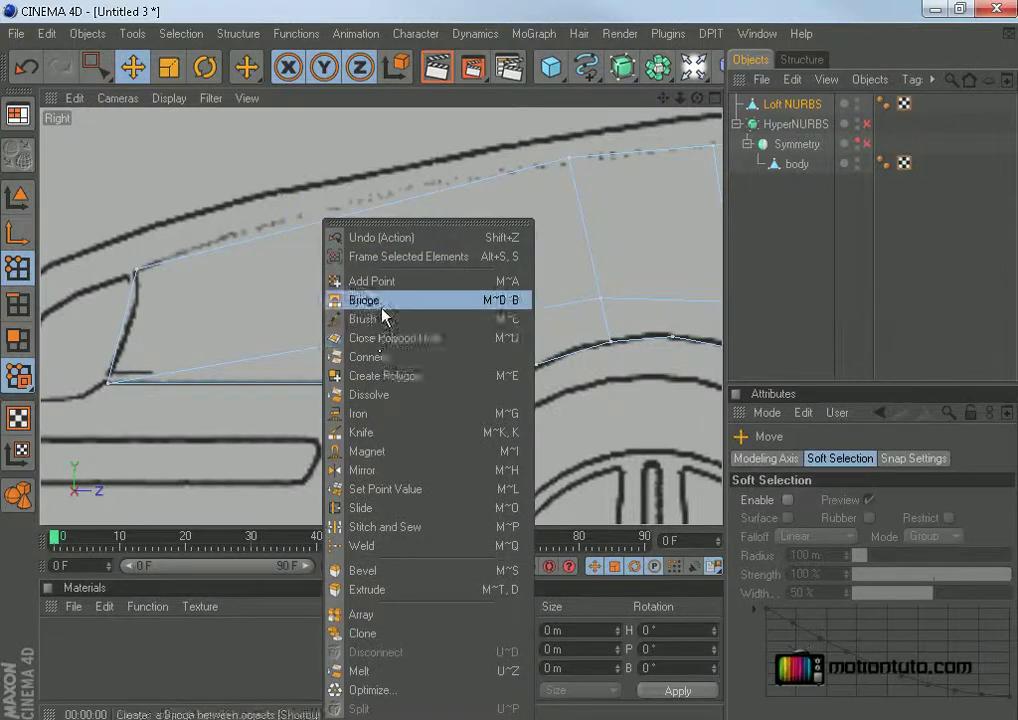
{"action": "left_click", "coordinate": [370, 281]}
{"action": "left_click", "coordinate": [350, 220]}
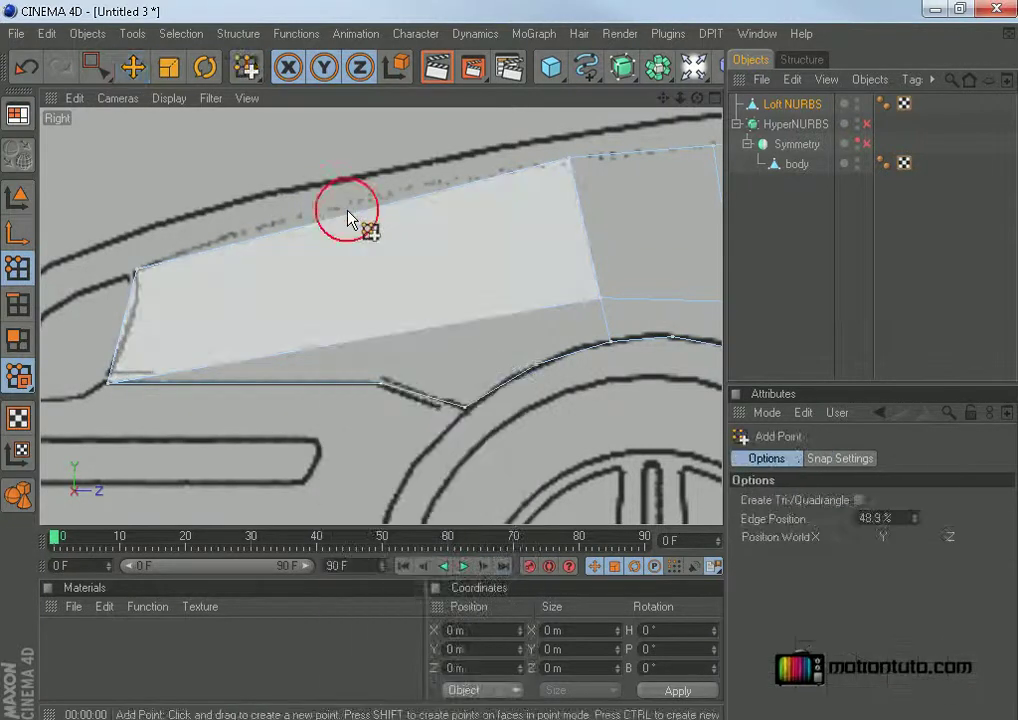
{"action": "left_click", "coordinate": [349, 218]}
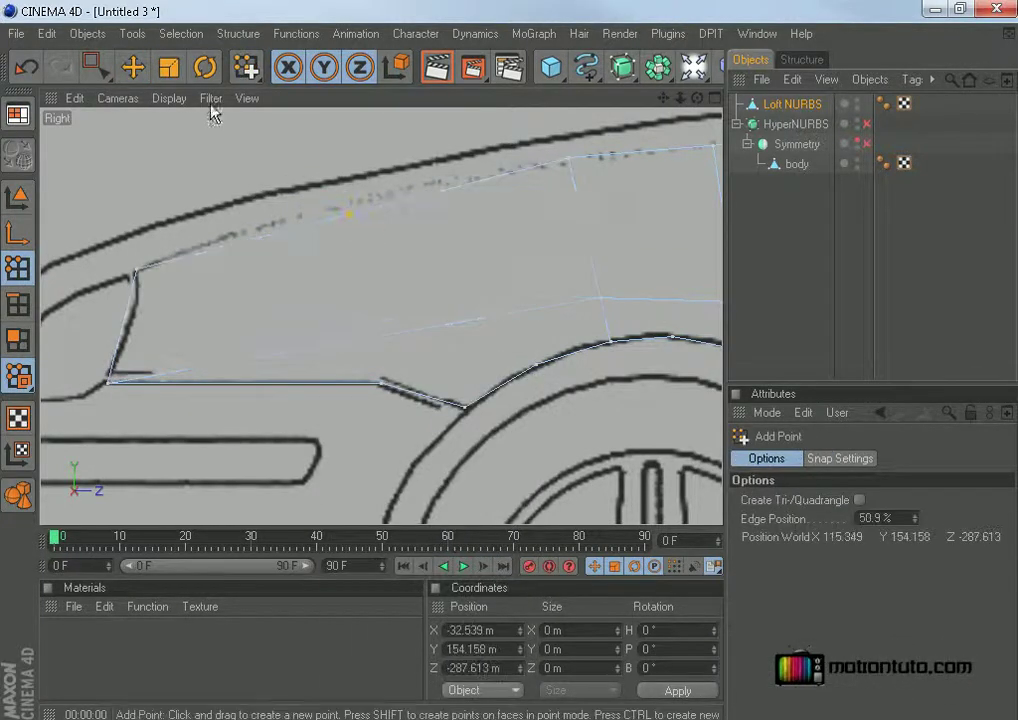
{"action": "left_click", "coordinate": [133, 67]}
{"action": "left_click_drag", "start_coordinate": [352, 205], "coordinate": [352, 198]}
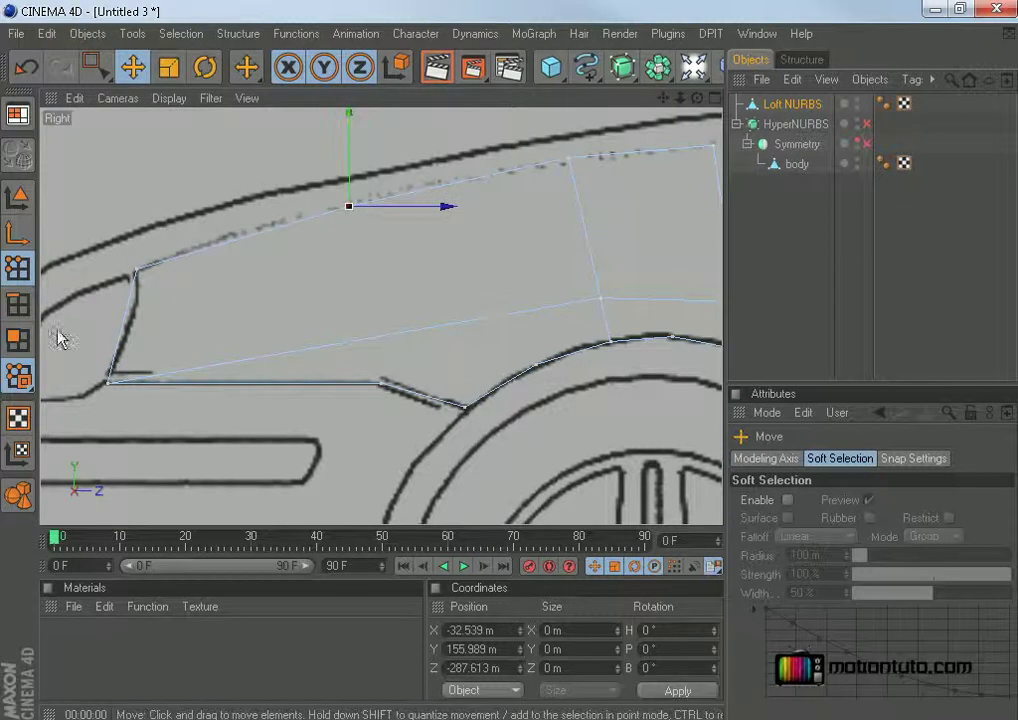
Add a point on the fender's headlight edge at about Y 131.4 m and shift it to about Z -336.7 m onto the headlight outline.
{"action": "right_click", "coordinate": [84, 312]}
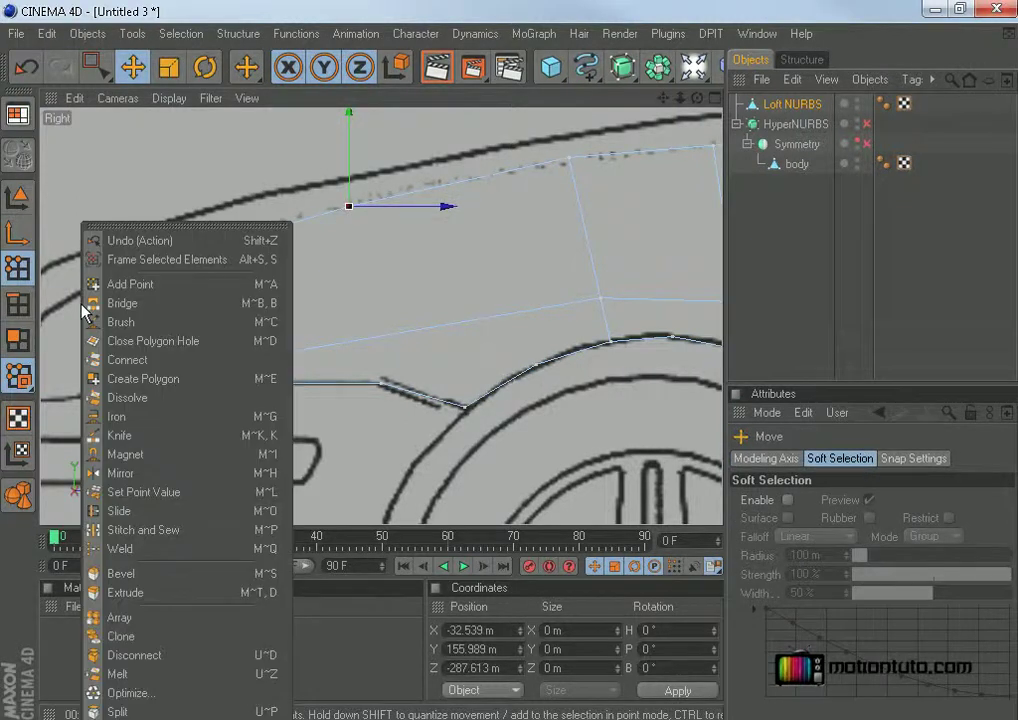
{"action": "left_click", "coordinate": [136, 283]}
{"action": "left_click", "coordinate": [125, 314]}
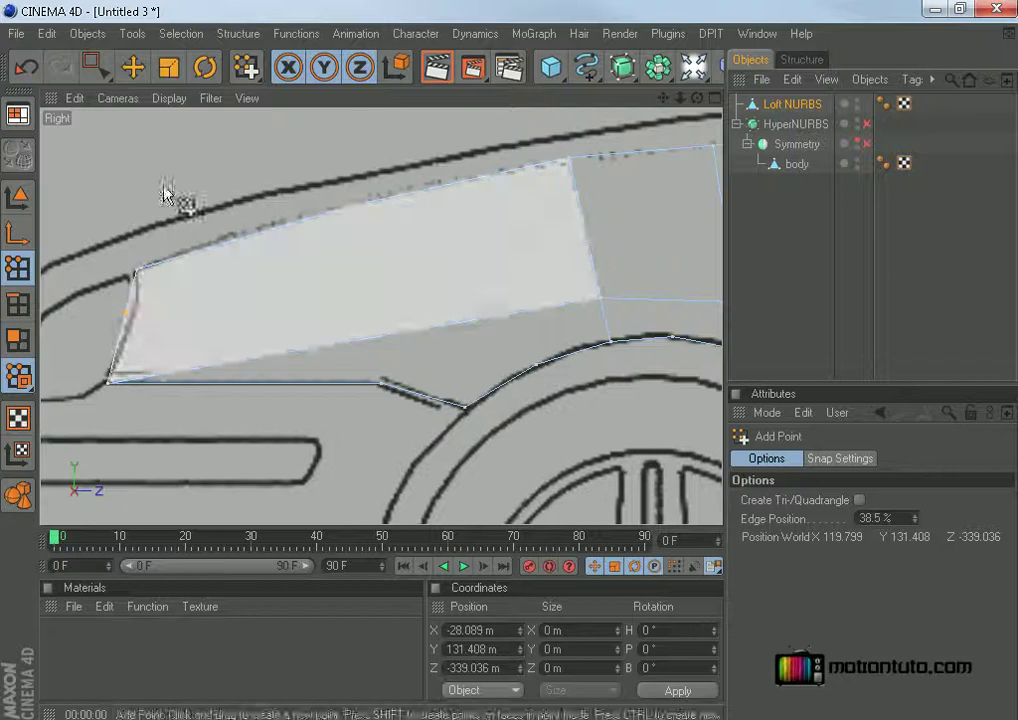
{"action": "left_click", "coordinate": [133, 68]}
{"action": "left_click", "coordinate": [130, 314]}
{"action": "left_click_drag", "start_coordinate": [136, 318], "coordinate": [147, 318]}
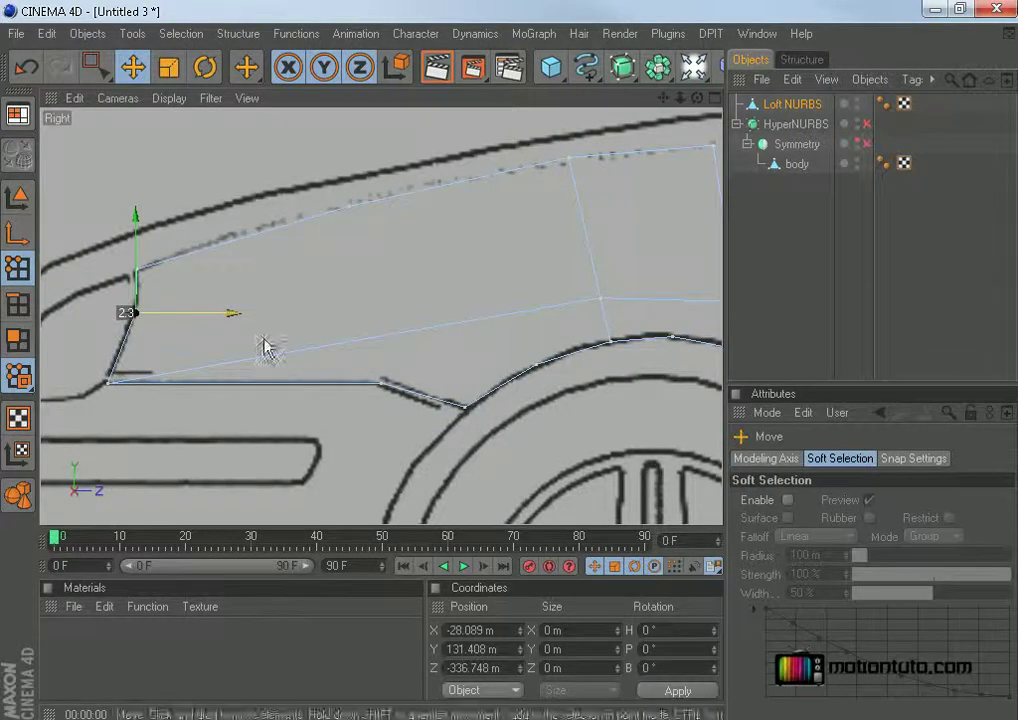
Switch to the full perspective view and re-enable HyperNURBS and its Symmetry object for the hood.
{"action": "left_click_drag", "start_coordinate": [663, 98], "coordinate": [619, 121]}
{"action": "left_click_drag", "start_coordinate": [506, 364], "coordinate": [180, 368]}
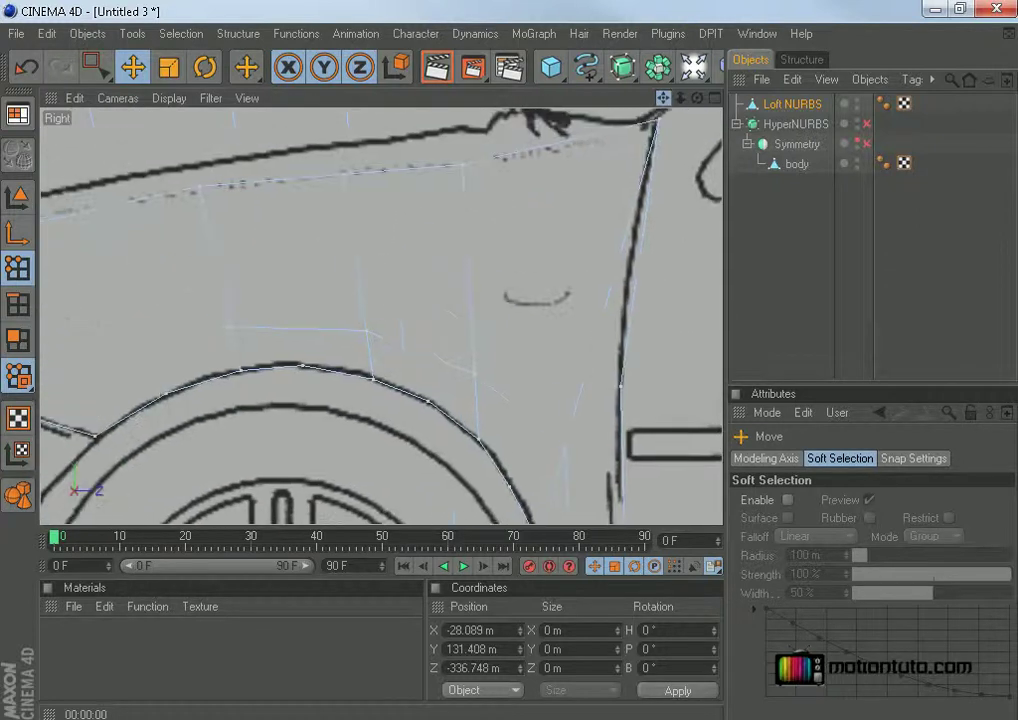
{"action": "left_click", "coordinate": [714, 101]}
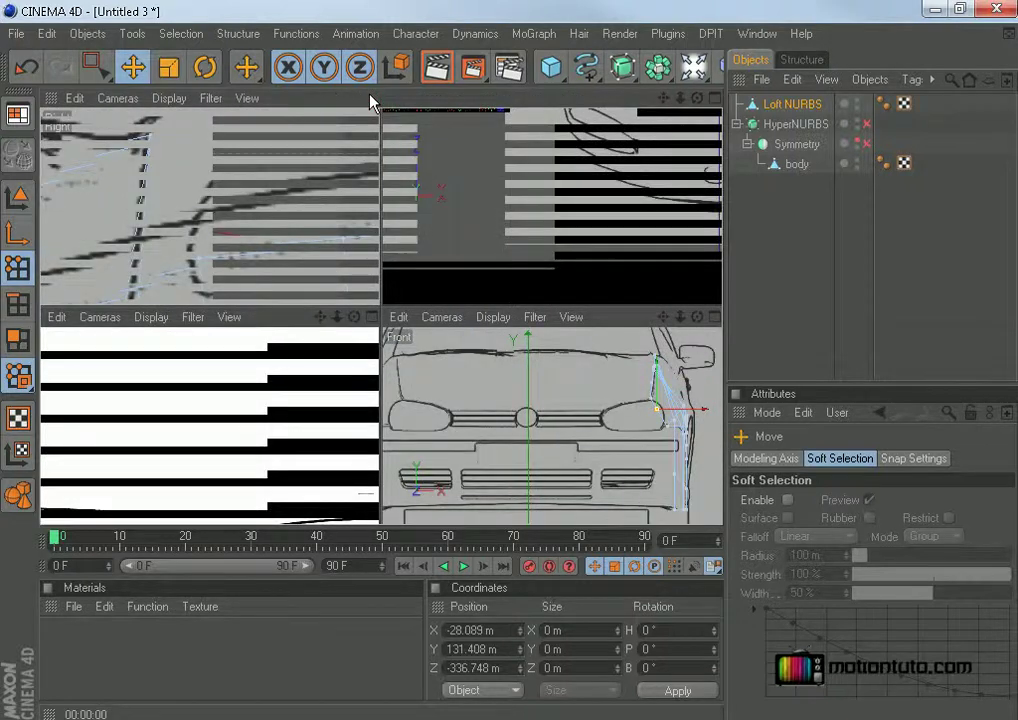
{"action": "left_click", "coordinate": [370, 100]}
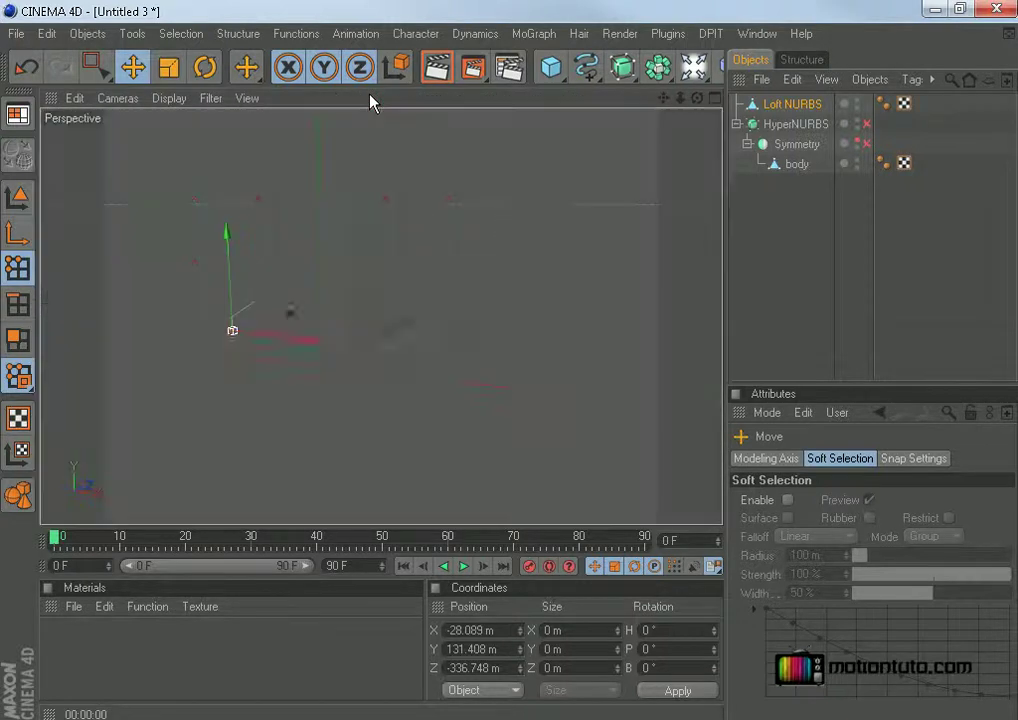
{"action": "left_click", "coordinate": [866, 124]}
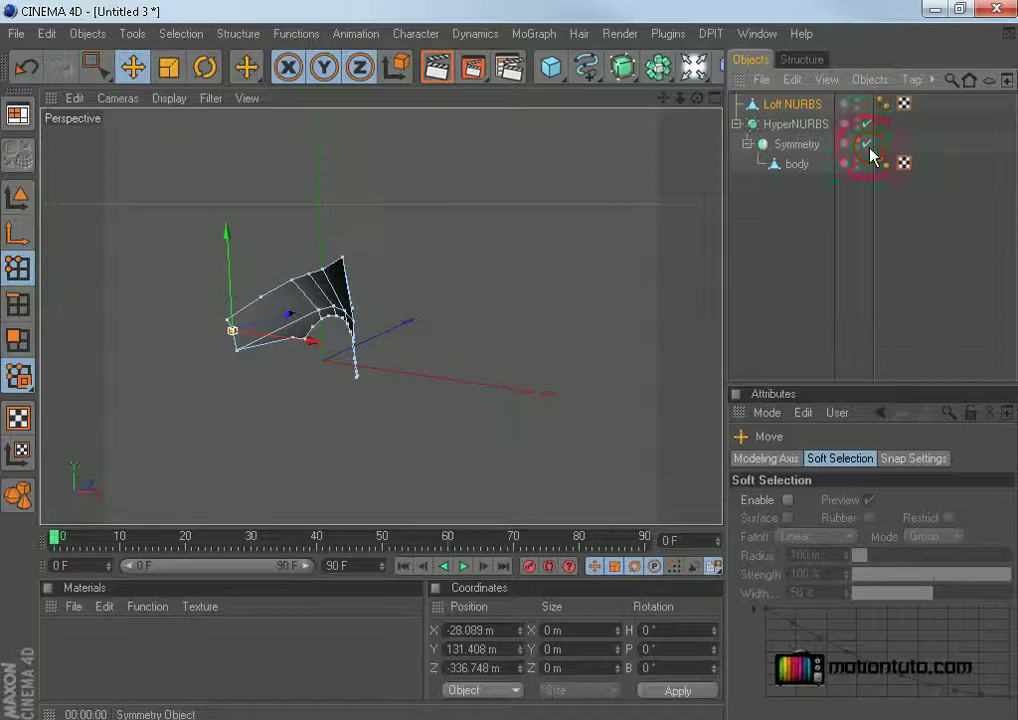
{"action": "left_click", "coordinate": [866, 144]}
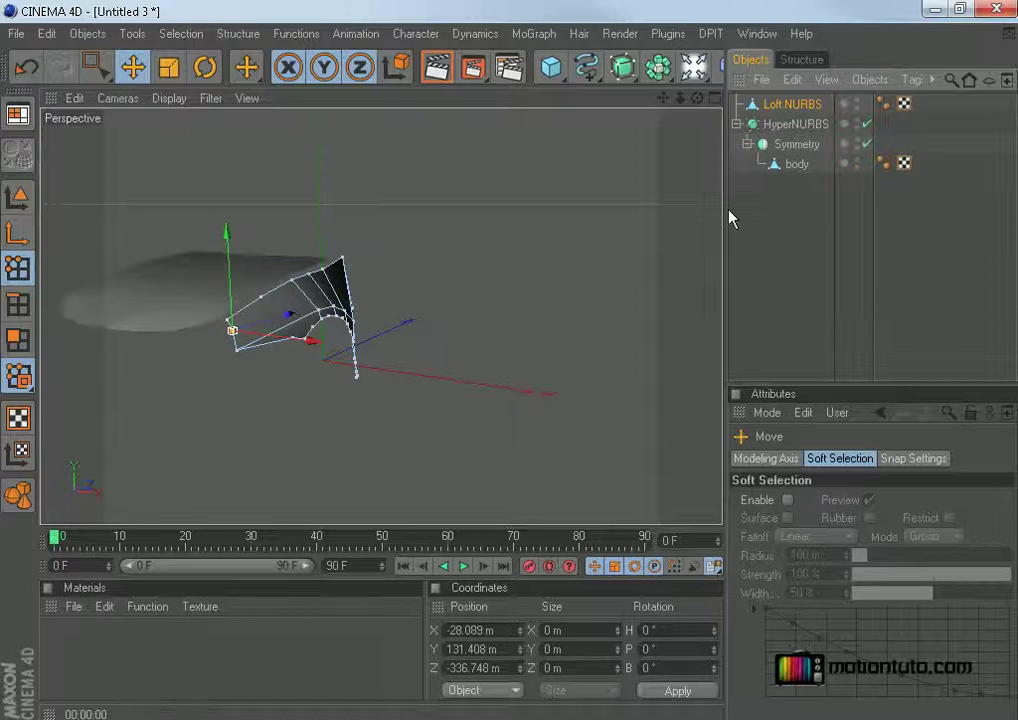
{"action": "mouse_move", "coordinate": [663, 98]}
{"action": "left_mouse_down"}
{"action": "mouse_move", "coordinate": [809, 162]}
{"action": "mouse_move", "coordinate": [824, 144]}
{"action": "mouse_move", "coordinate": [673, 100]}
{"action": "left_mouse_up"}
{"action": "left_click", "coordinate": [657, 67]}
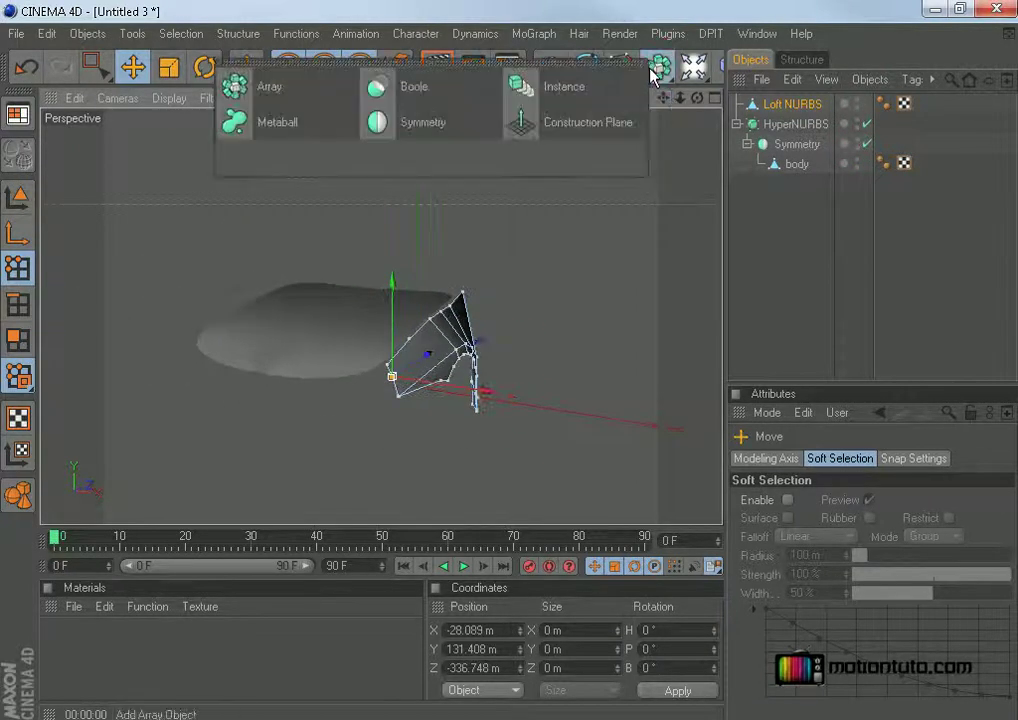
{"action": "left_click", "coordinate": [583, 122]}
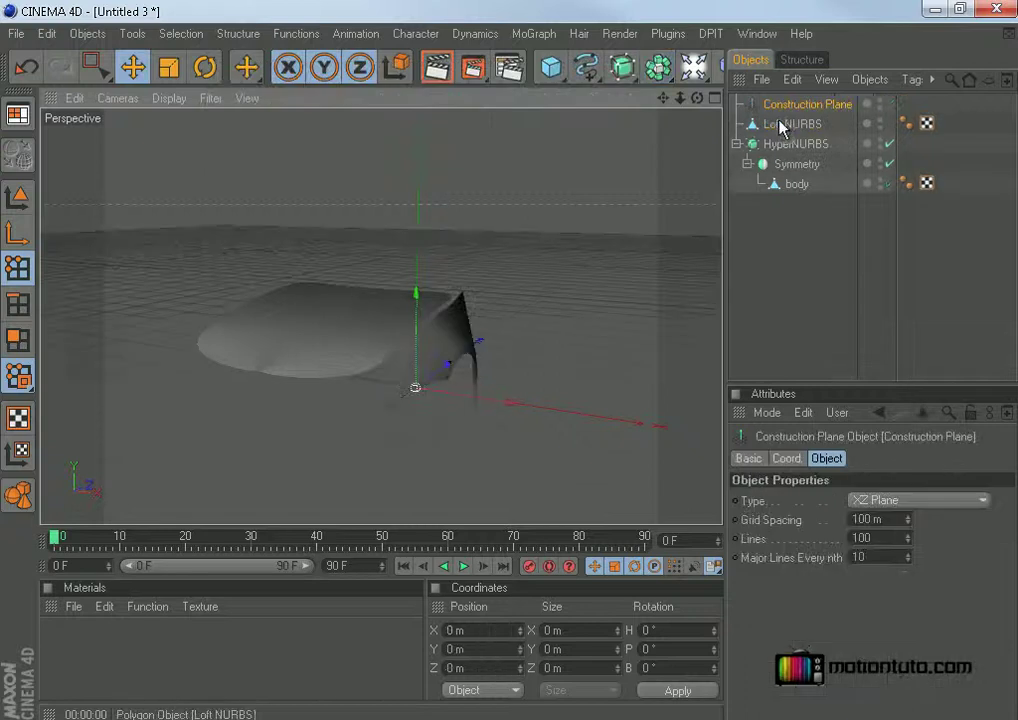
{"action": "left_click_drag", "start_coordinate": [777, 127], "coordinate": [774, 106]}
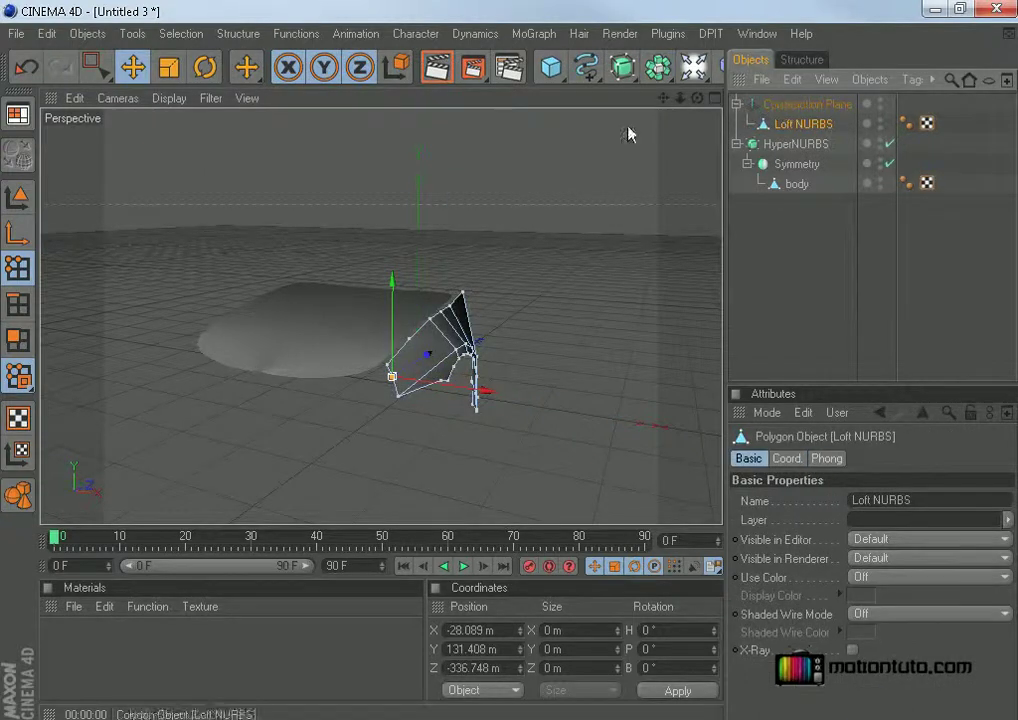
{"action": "left_click", "coordinate": [28, 69]}
{"action": "left_click", "coordinate": [30, 70]}
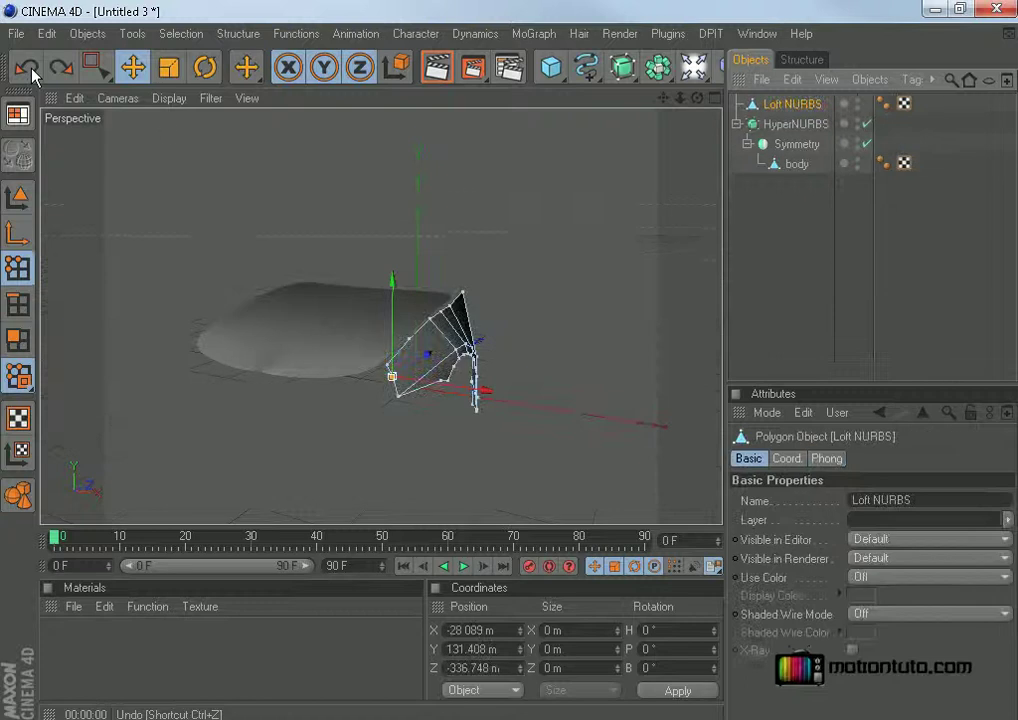
Add a Symmetry object, place the Loft NURBS fender mesh inside it, and switch to Model mode.
{"action": "left_click_drag", "start_coordinate": [658, 67], "coordinate": [415, 120]}
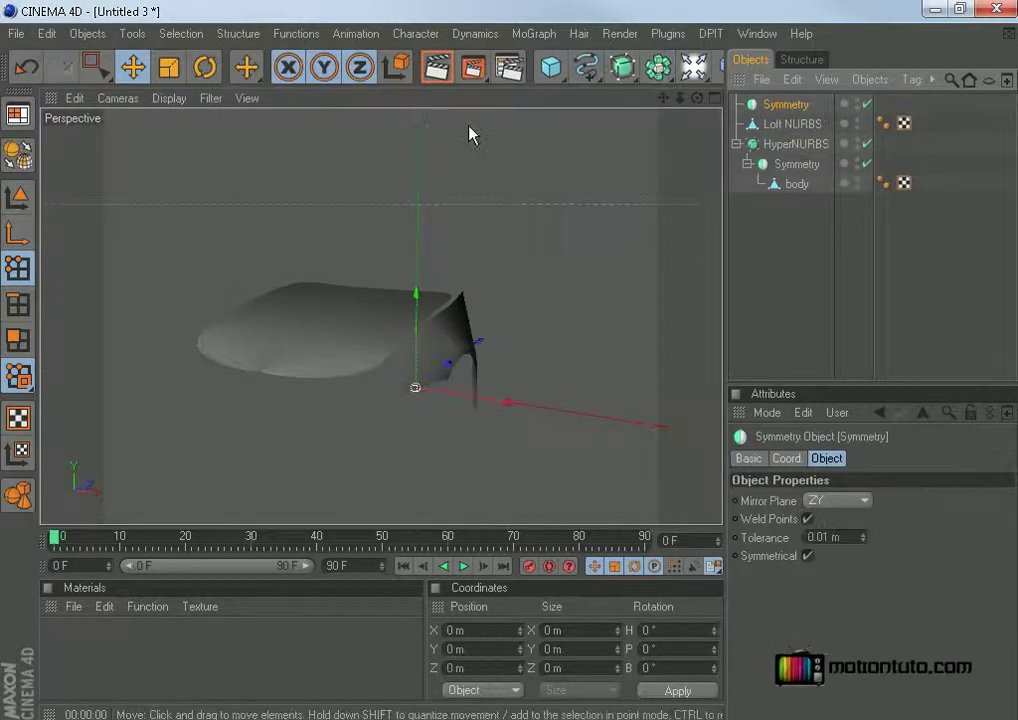
{"action": "left_click_drag", "start_coordinate": [780, 105], "coordinate": [777, 105]}
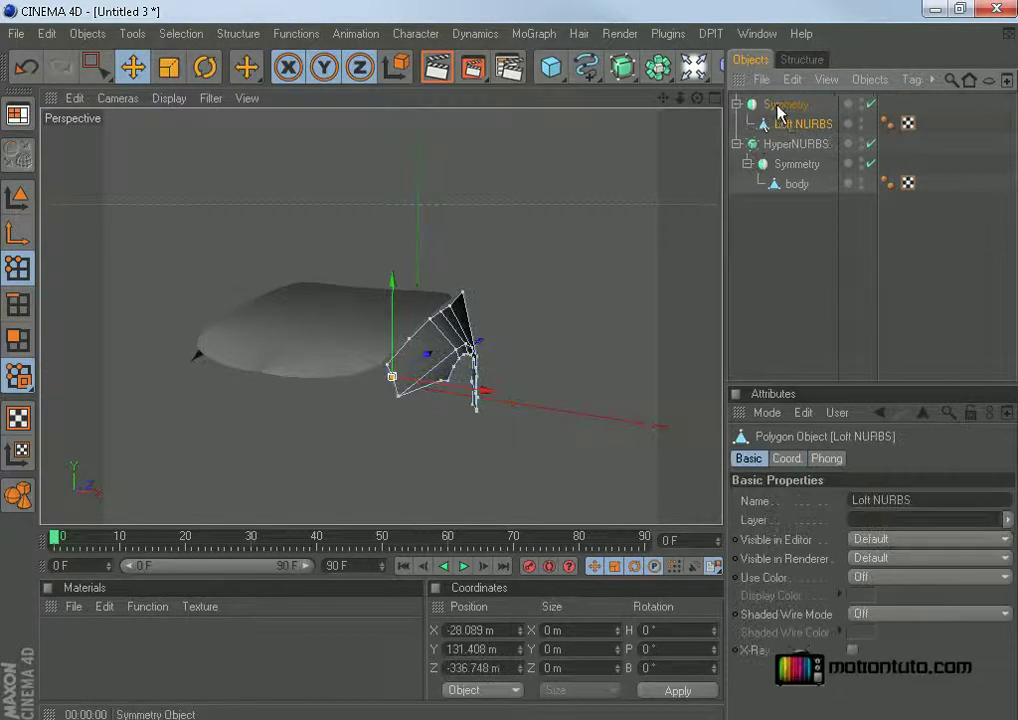
{"action": "left_click_drag", "start_coordinate": [697, 98], "coordinate": [697, 98]}
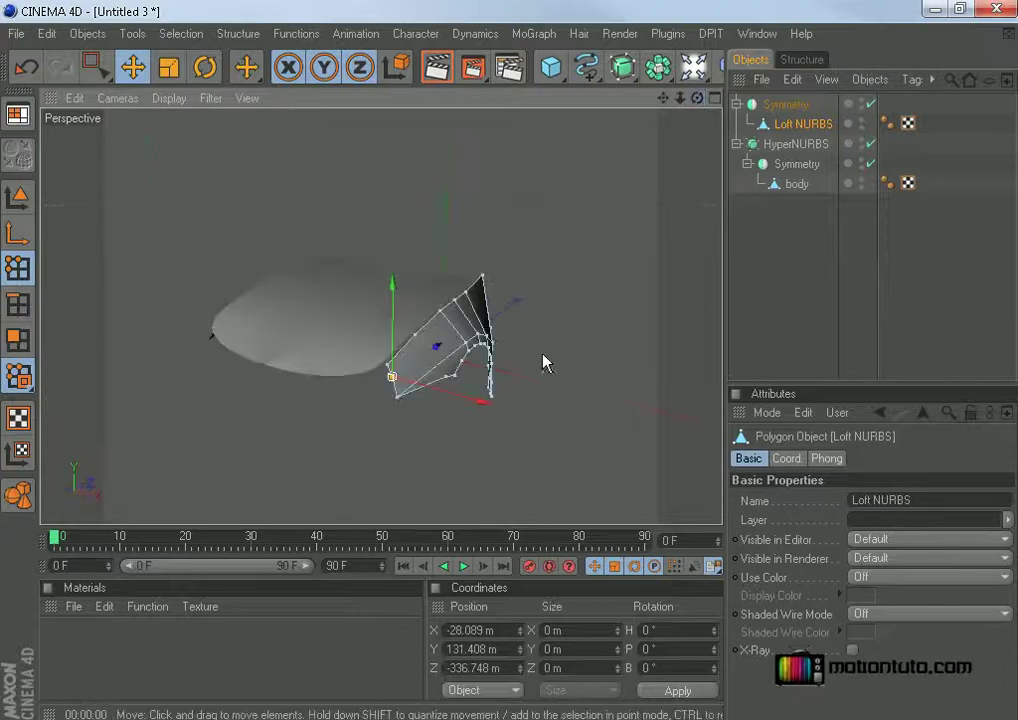
{"action": "left_click", "coordinate": [17, 196]}
Render the perspective view from a front three-quarter angle to check the fender against the smoothed hood.
{"action": "left_click_drag", "start_coordinate": [538, 397], "coordinate": [486, 366]}
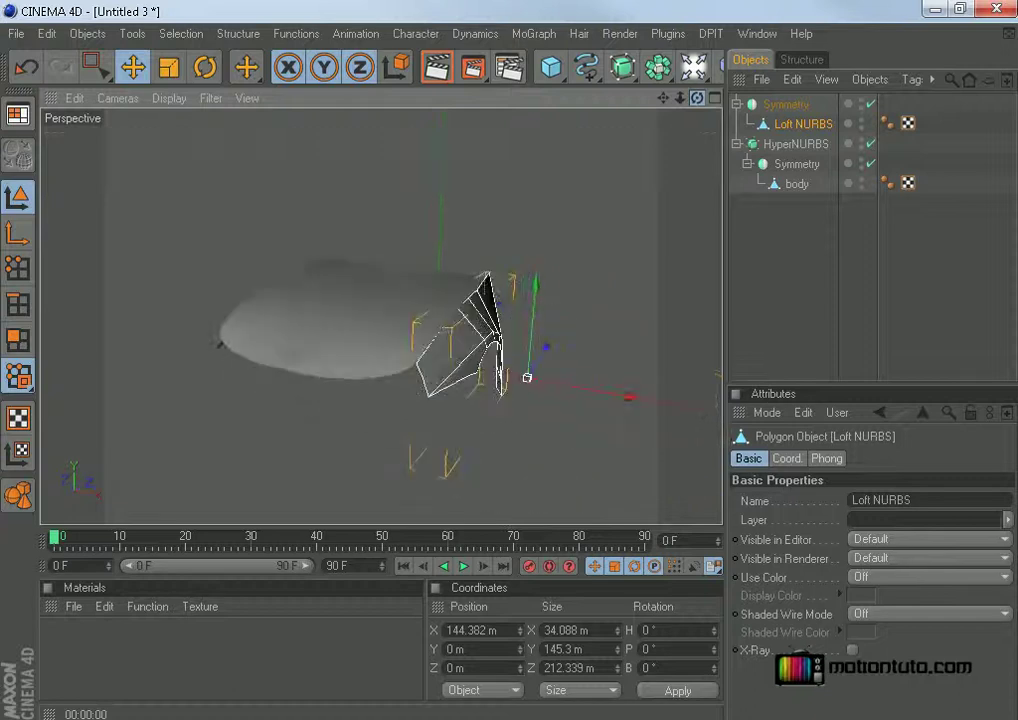
{"action": "left_click_drag", "start_coordinate": [698, 98], "coordinate": [630, 86]}
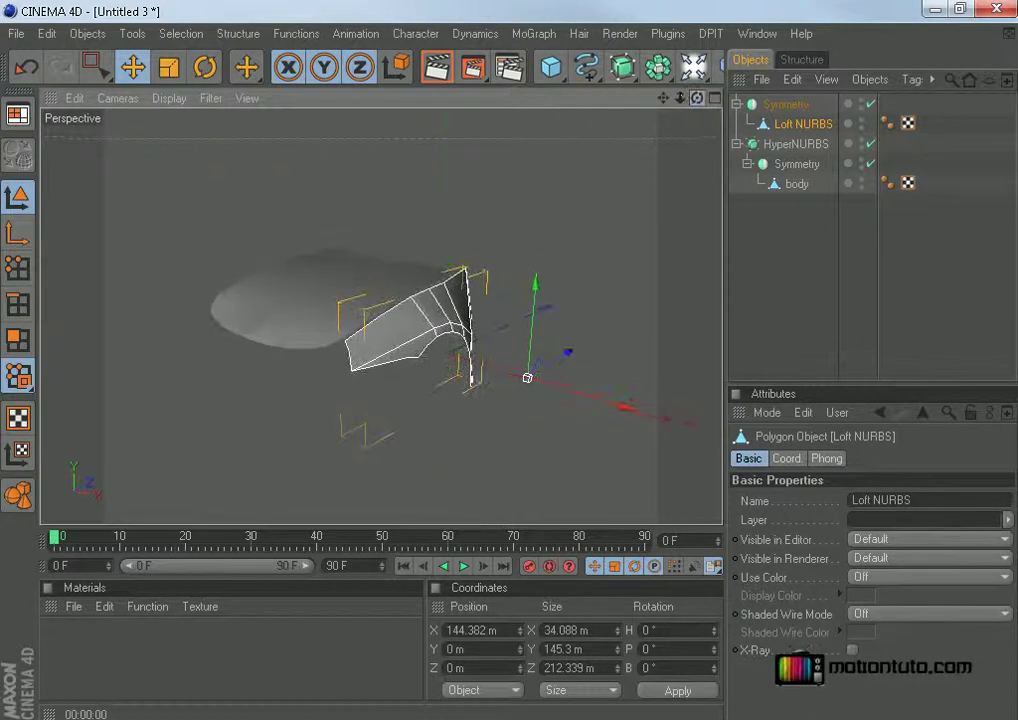
{"action": "left_click", "coordinate": [435, 70]}
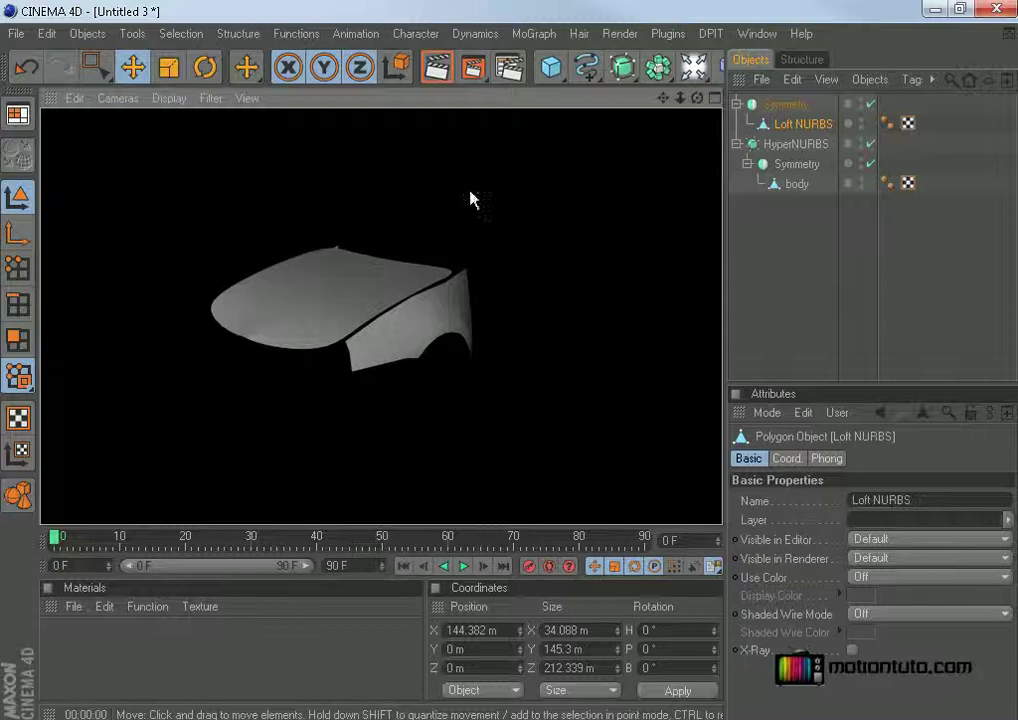
{"action": "mouse_move", "coordinate": [697, 98]}
{"action": "left_mouse_down"}
{"action": "mouse_move", "coordinate": [580, 92]}
{"action": "mouse_move", "coordinate": [685, 94]}
{"action": "left_mouse_up"}
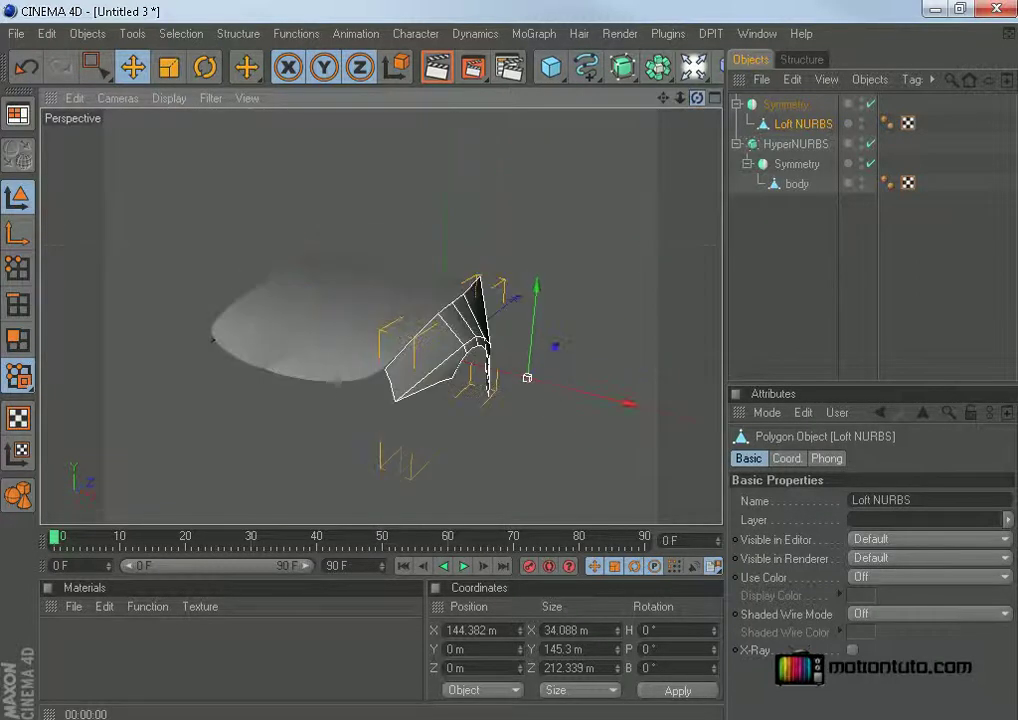